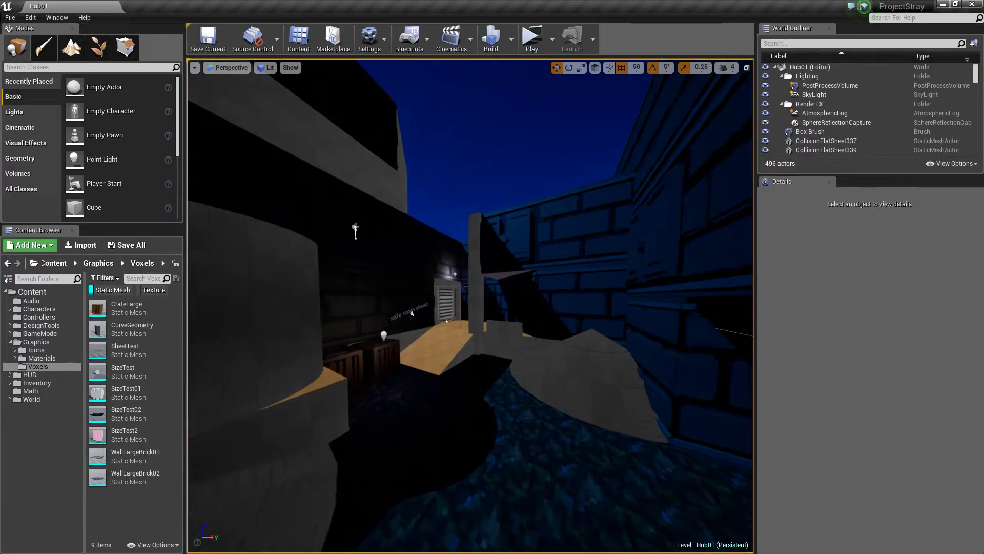
- Examine the outdoor courtyard and the route to the Fabrication Station area in the Hub01 level
key(w)
right_drag(470, 306, 87, 328)
key(w)
key(w)
key(w)
key(w)
key(s)
key(s)
key(w)
key(s)
key(d)
key(w)
key(d)
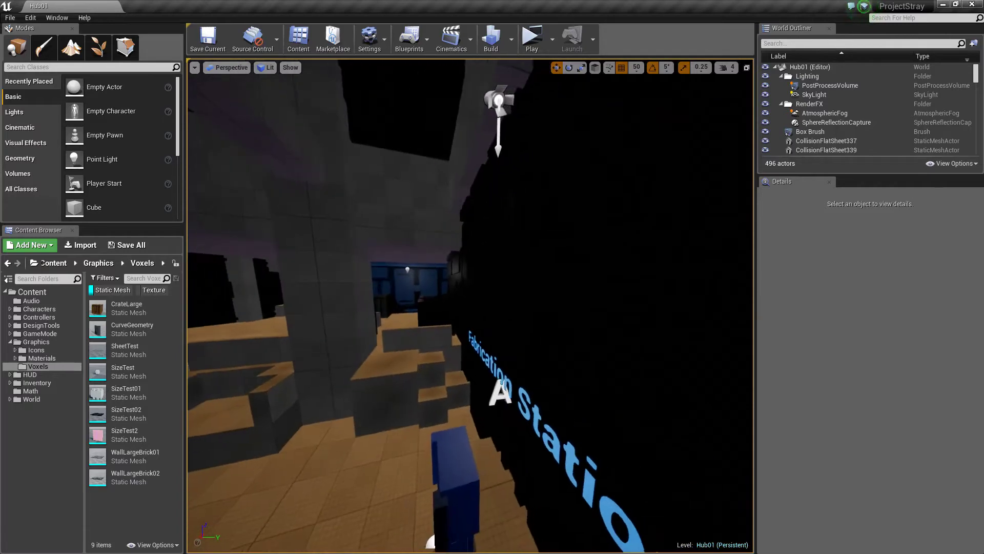
- Examine the lighting inside the hall, from the Fabrication Station to the shuttered door and blue brick wall
key(a)
right_drag(308, 328, 605, 318)
key(w)
key(w)
key(d)
key(a)
key(w)
key(s)
key(w)
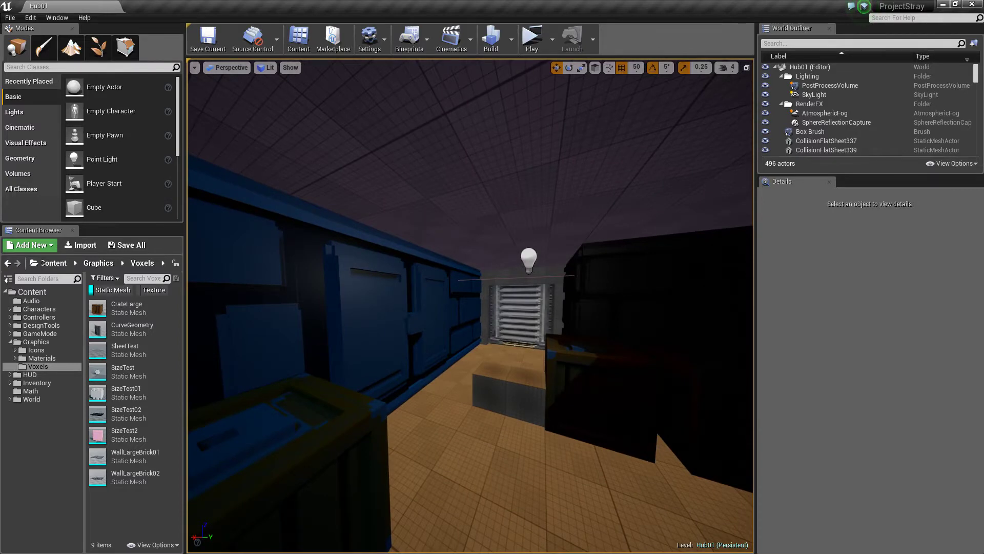
key(s)
right_drag(605, 318, 625, 318)
key(w)
key(s)
key(w)
key(s)
key(w)
key(w)
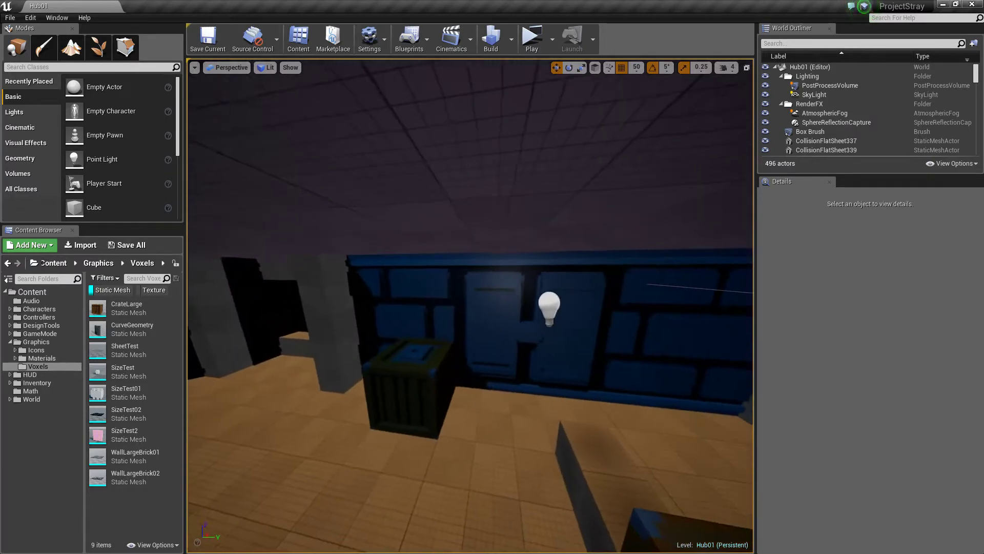
- Duplicate the point light near the blue wall and place the copy by the dark brick wall at X 940, Y -600, Z 850 cm
click(545, 306)
right_drag(545, 306, 667, 400)
right_drag(698, 318, 699, 272)
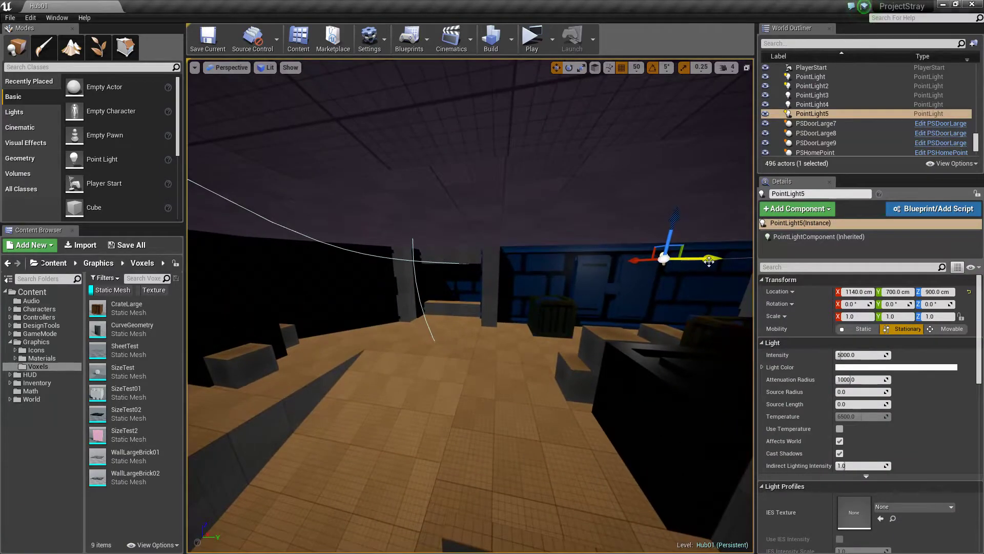
alt+drag(709, 261, 407, 265)
right_drag(478, 291, 563, 302)
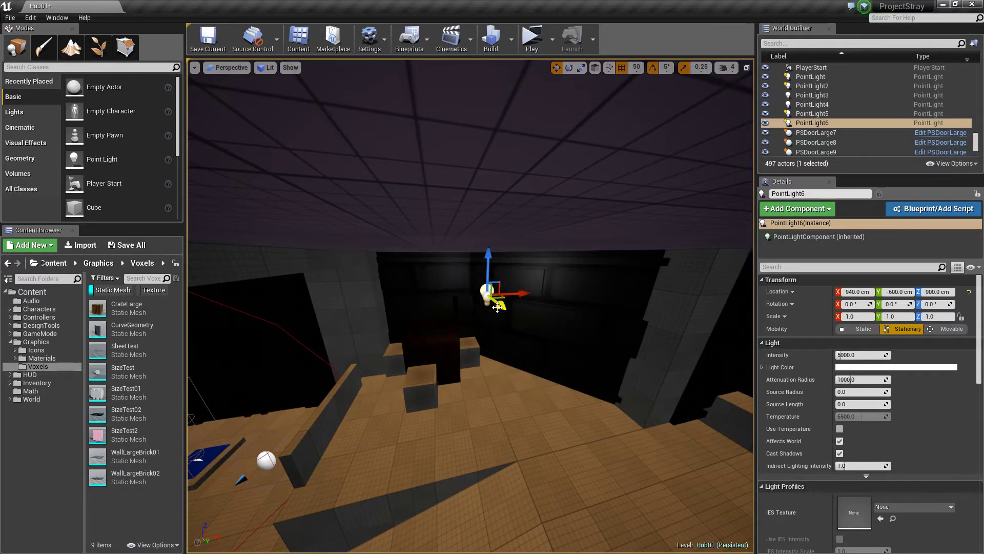
right_drag(498, 306, 495, 268)
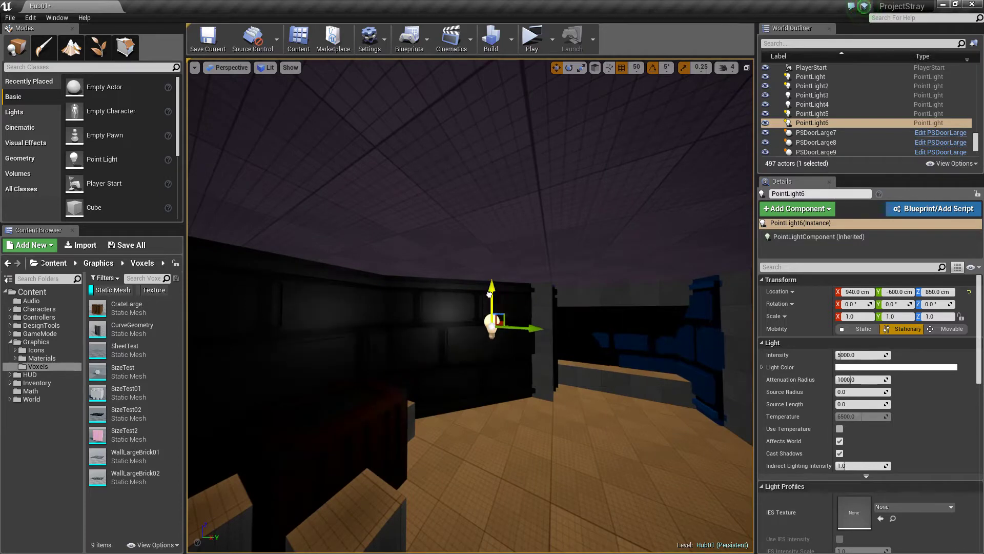
right_drag(554, 357, 613, 352)
right_drag(609, 296, 451, 364)
key(Escape)
right_drag(567, 388, 359, 389)
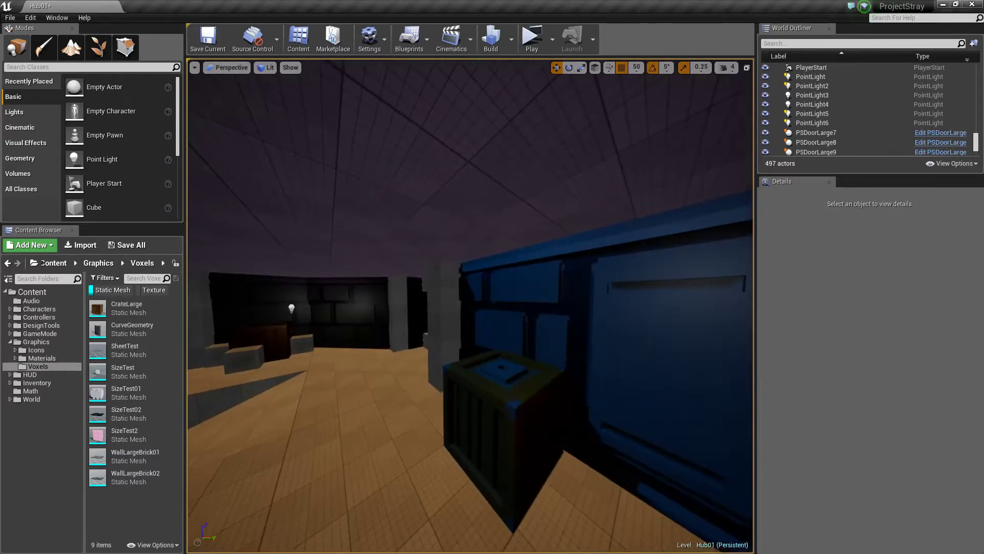
- Switch the viewport to Lighting Only and inspect how light falls on the hall's walls and floor
click(269, 68)
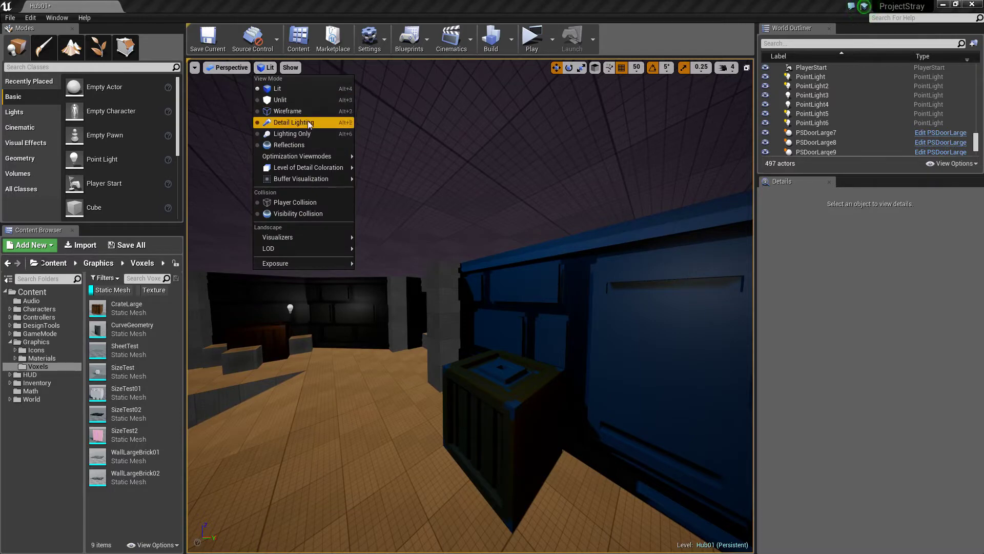
click(319, 133)
right_drag(340, 165, 597, 348)
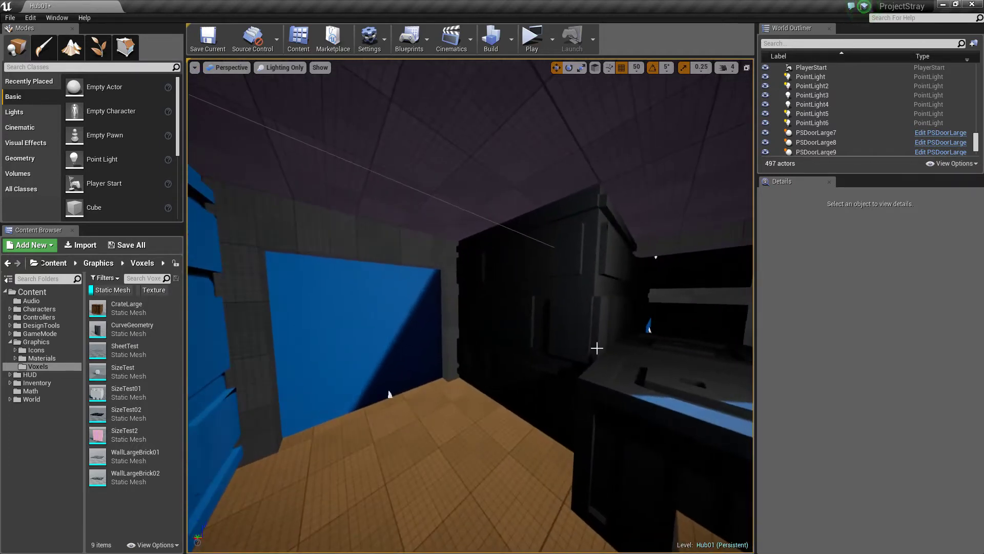
right_drag(524, 384, 409, 437)
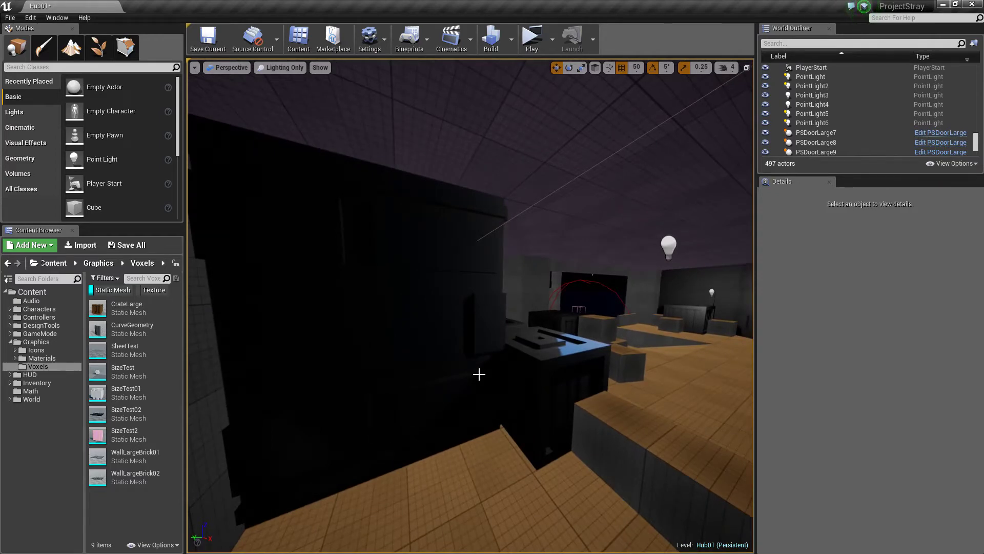
right_drag(500, 347, 512, 315)
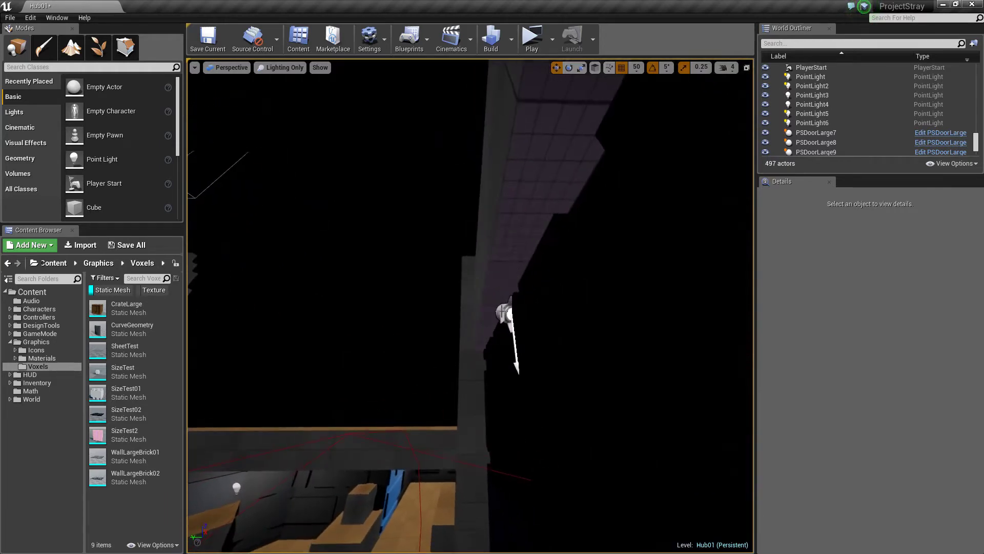
- Shift the spotlight beside the dark wall horizontally and deselect it
click(503, 314)
drag(475, 313, 440, 314)
right_drag(437, 338, 420, 379)
key(Escape)
right_drag(437, 337, 420, 363)
key(w)
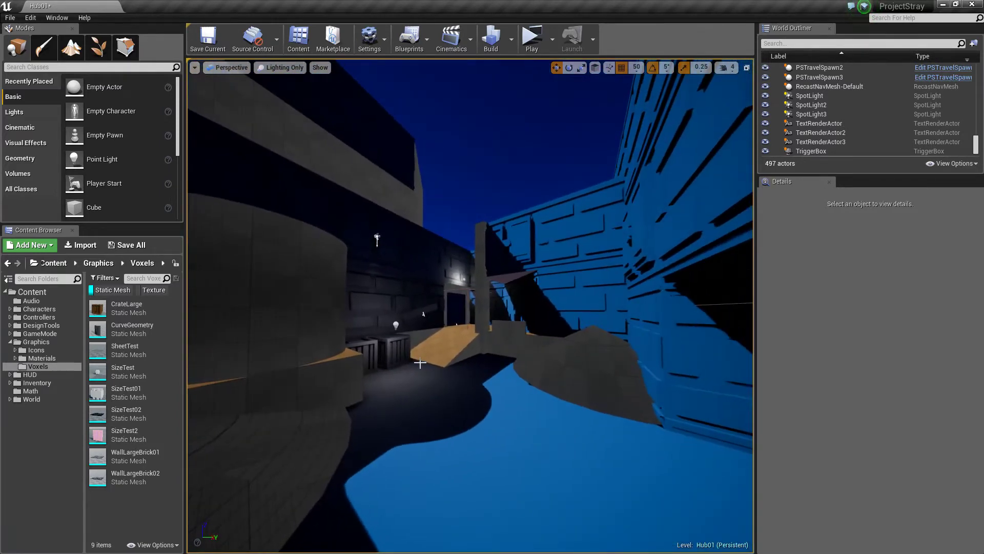
- Return the viewport to the Lit view mode
click(318, 68)
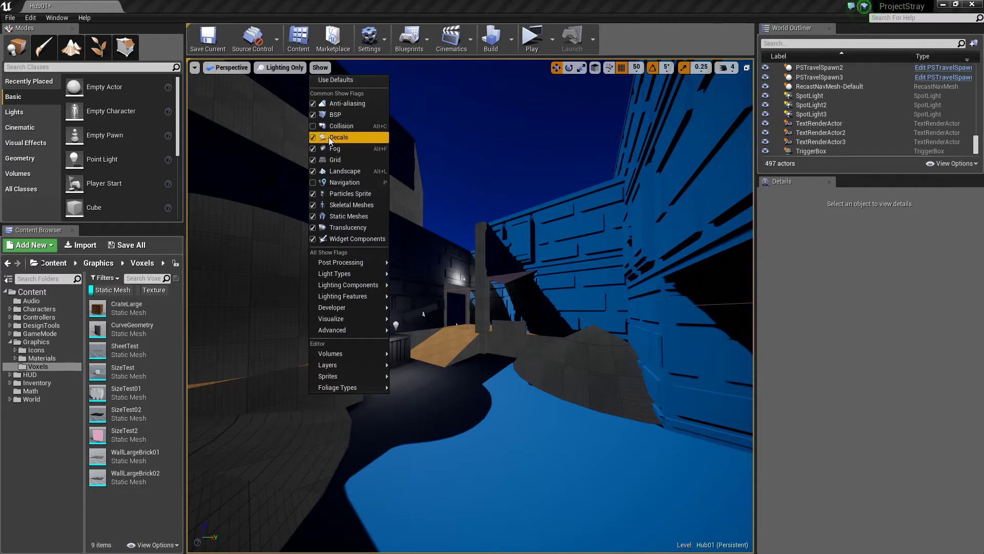
mouse_move(252, 67)
click(282, 67)
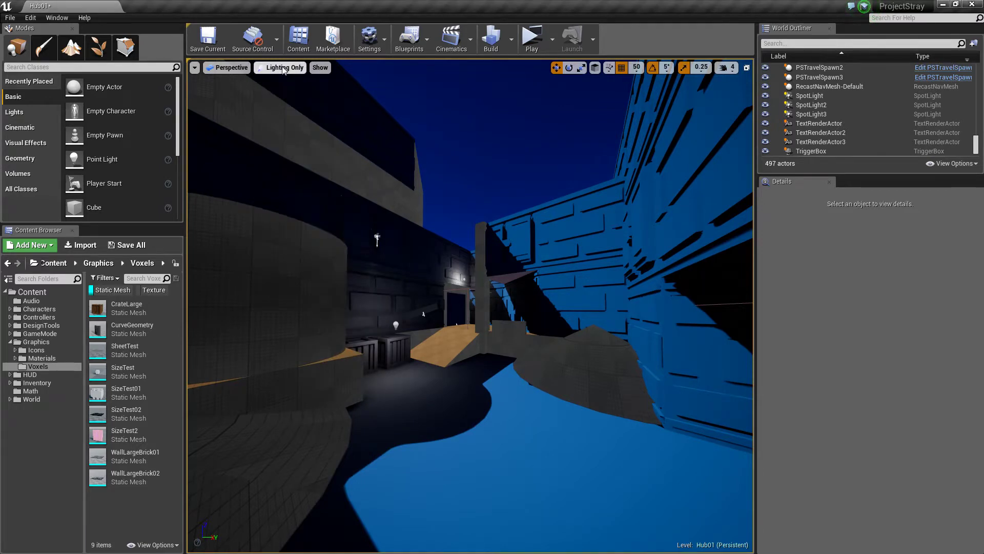
click(283, 68)
click(277, 88)
- Examine the lit outdoor area around the water, the ramp, the crates and the safe room entrance
right_drag(369, 222, 390, 241)
key(w)
right_drag(446, 259, 436, 294)
click(491, 309)
right_drag(491, 309, 414, 303)
key(s)
key(Escape)
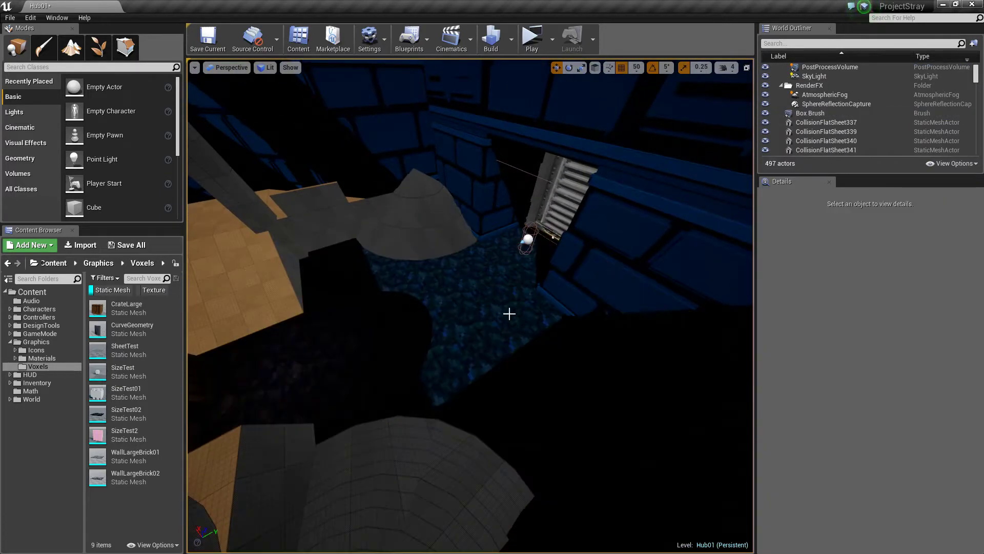
key(w)
right_drag(460, 333, 464, 293)
key(w)
key(w)
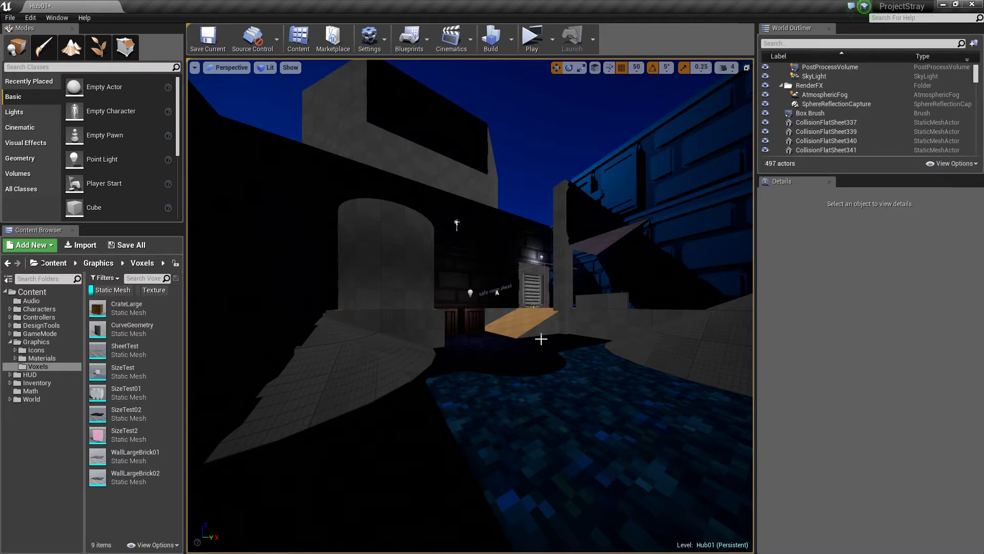
right_drag(542, 339, 610, 351)
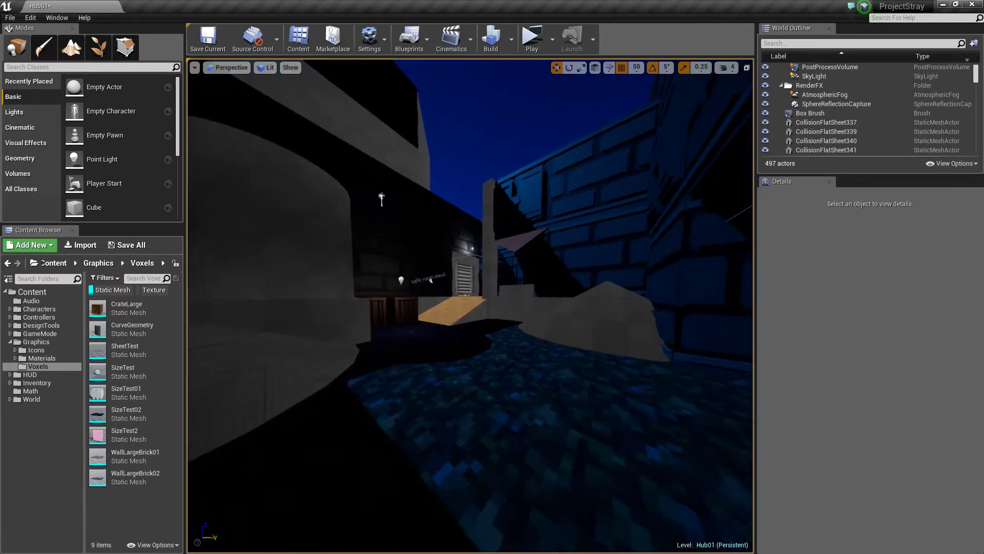
mouse_move(509, 439)
right_down()
mouse_move(601, 440)
mouse_move(509, 440)
right_up()
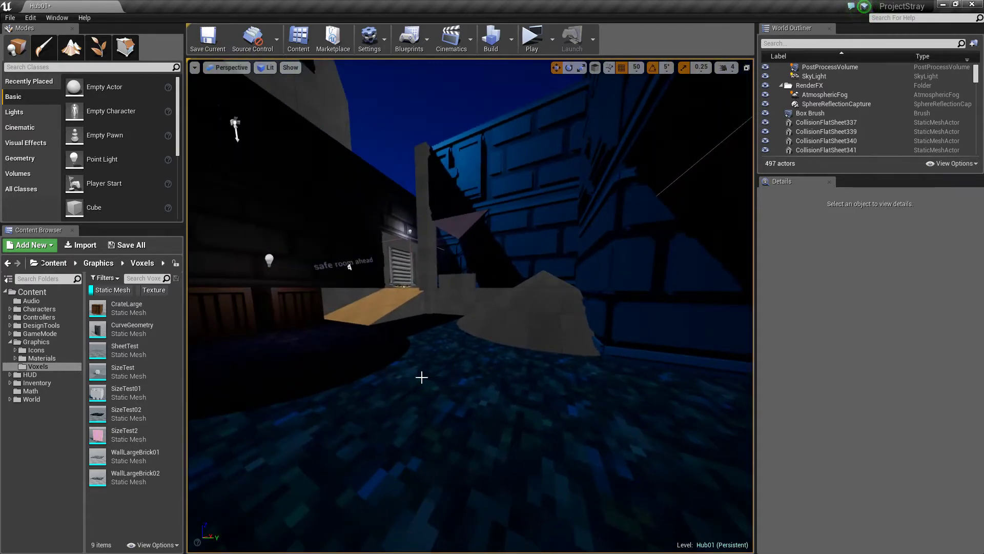
right_drag(421, 377, 499, 336)
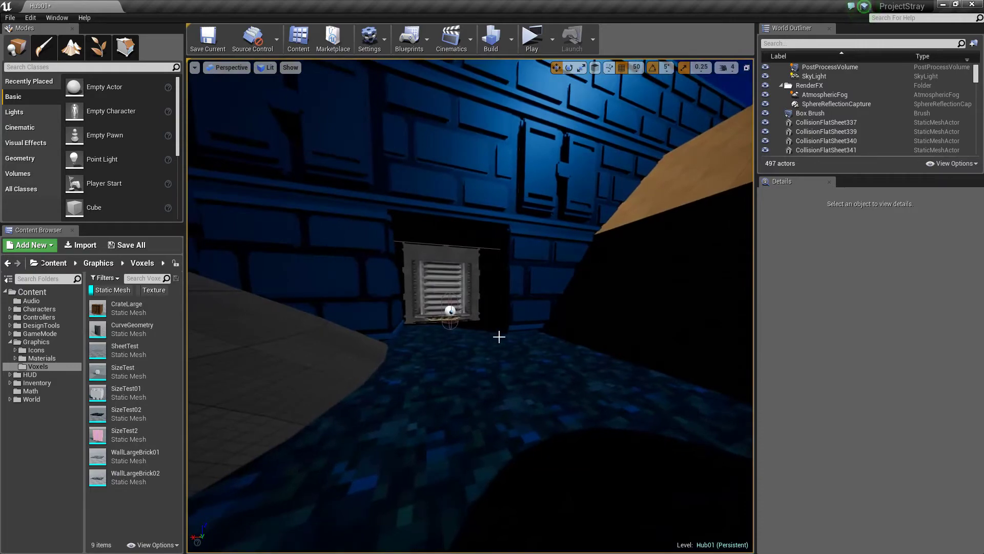
right_drag(489, 297, 287, 328)
key(w)
key(w)
key(s)
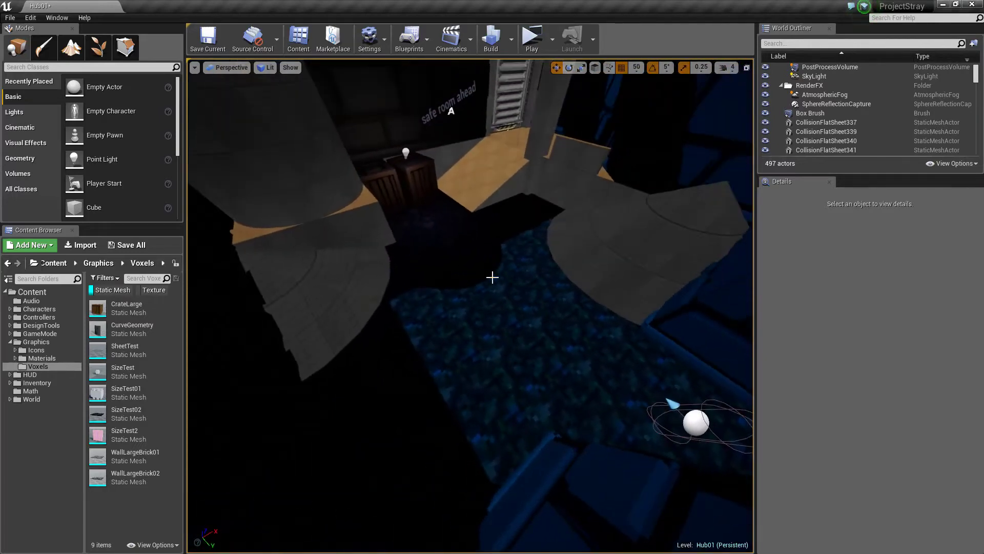
right_drag(495, 277, 492, 215)
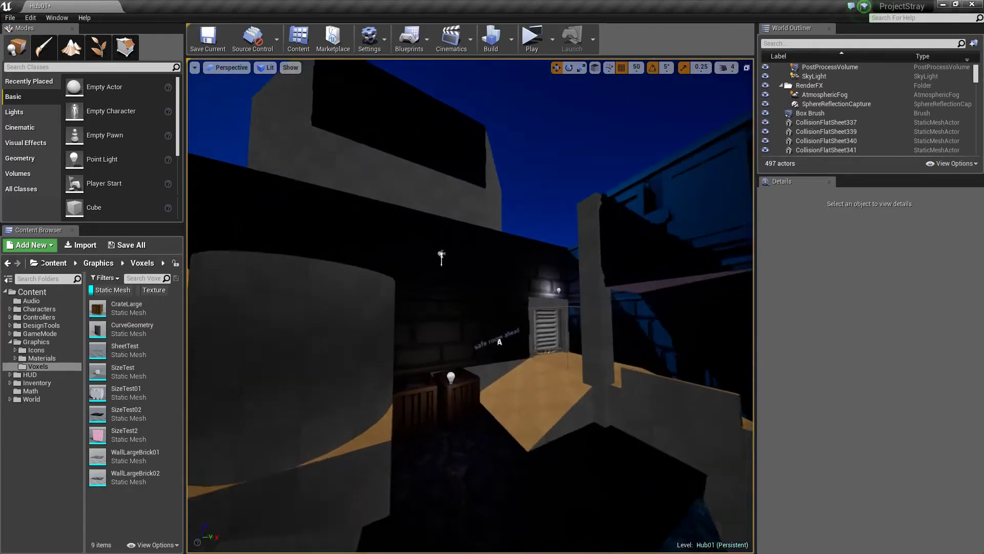
key(w)
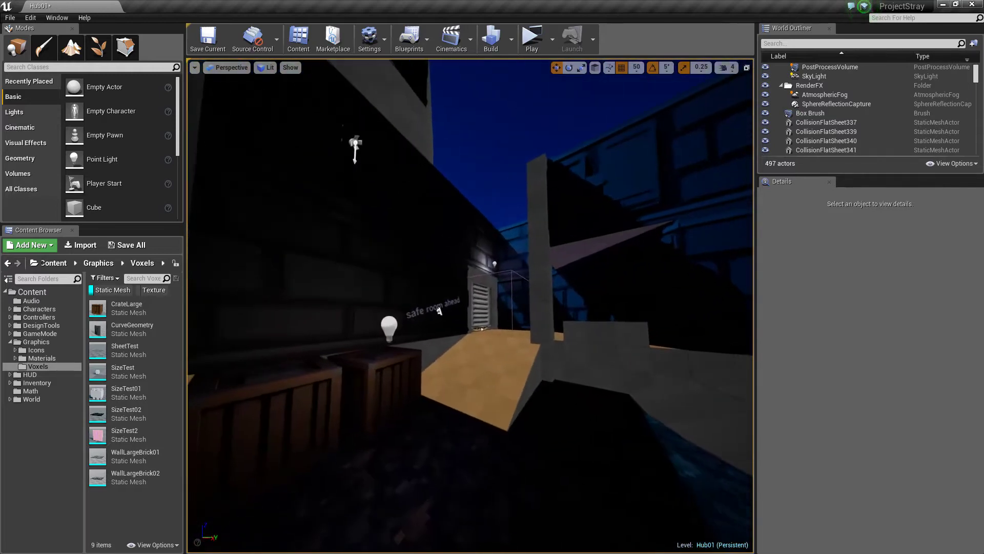
- Launch the level as a standalone game preview, maximize its window and walk through the hall to check the lighting
click(524, 42)
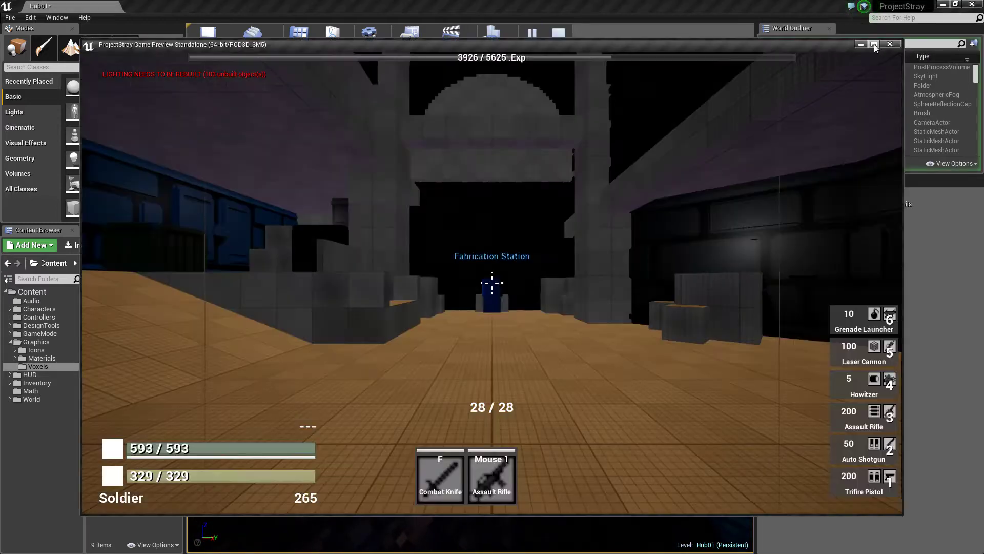
click(874, 45)
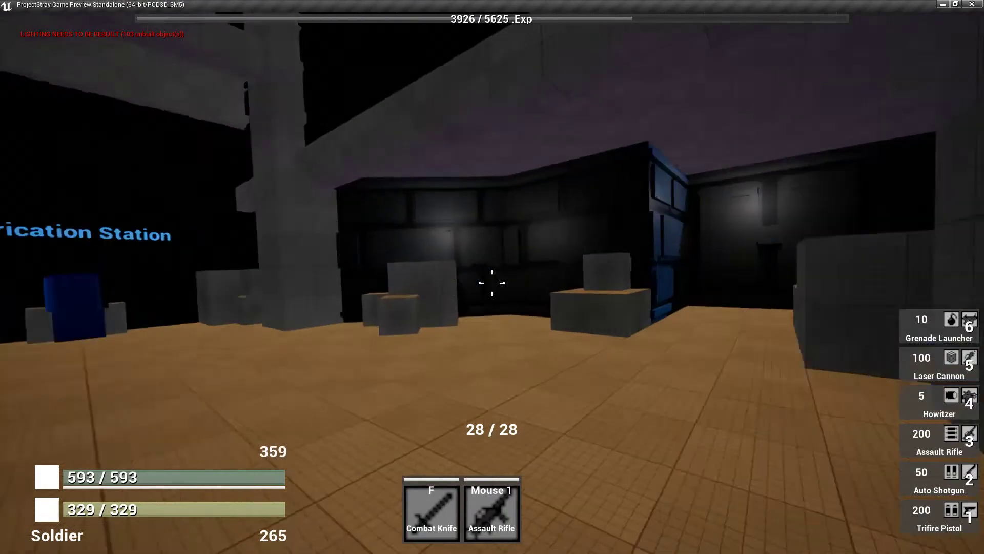
key(w)
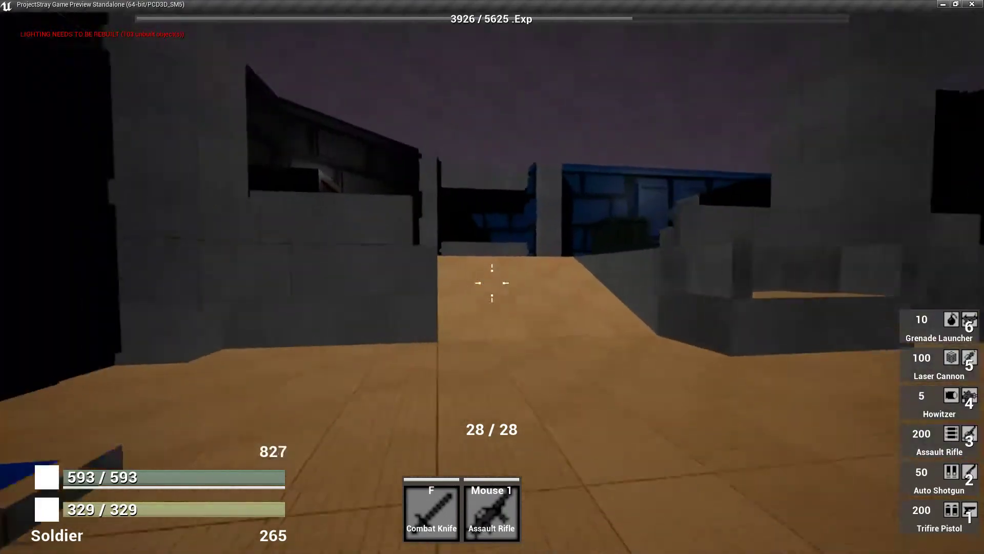
key(w)
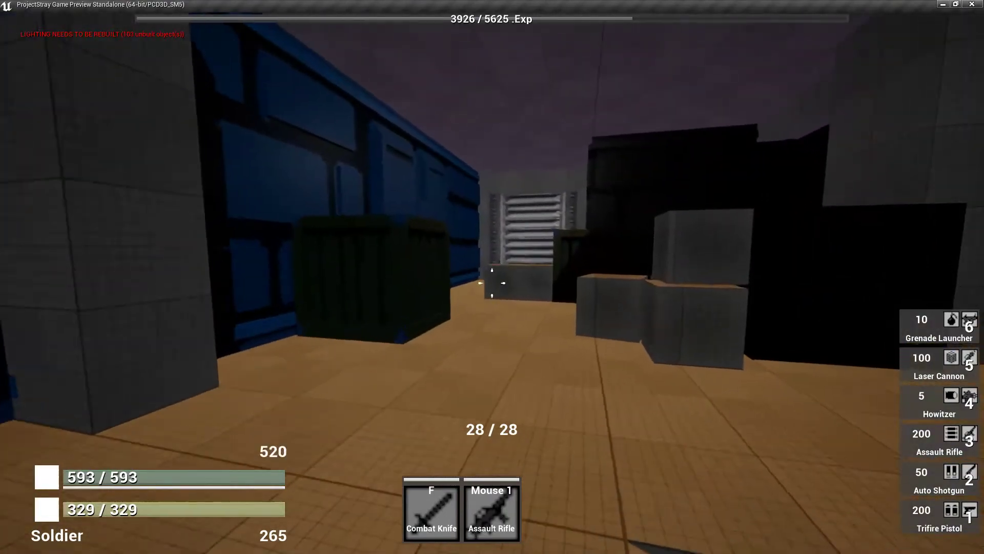
key(w)
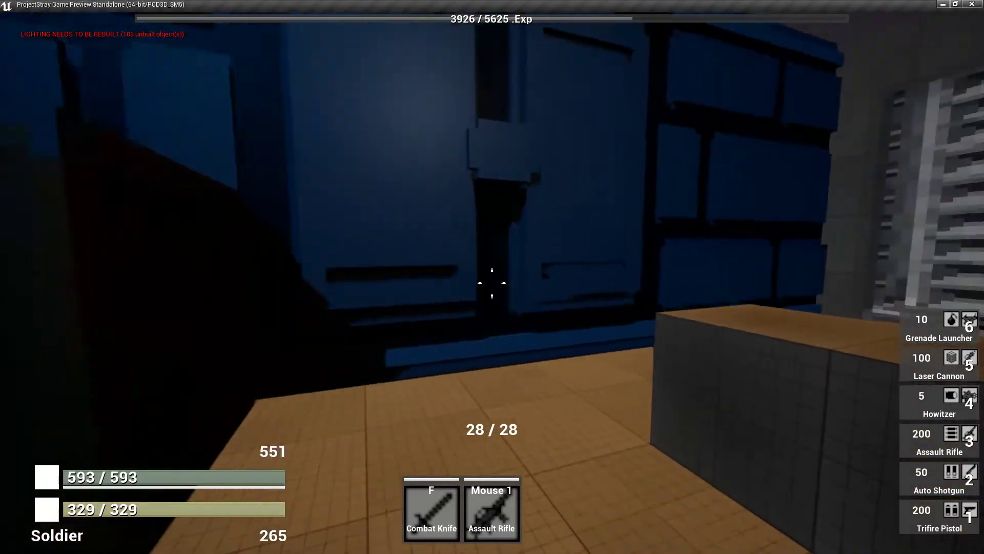
key(w)
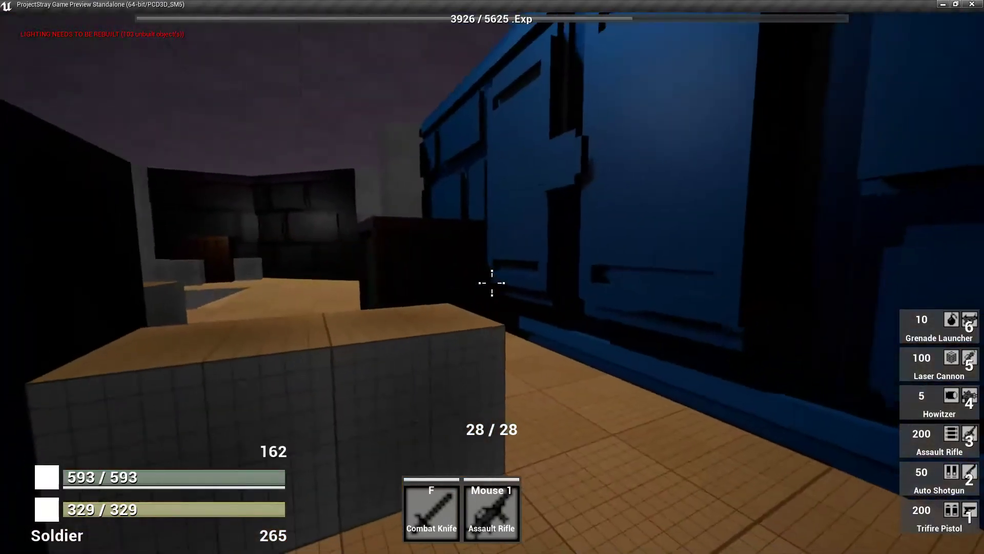
key(w)
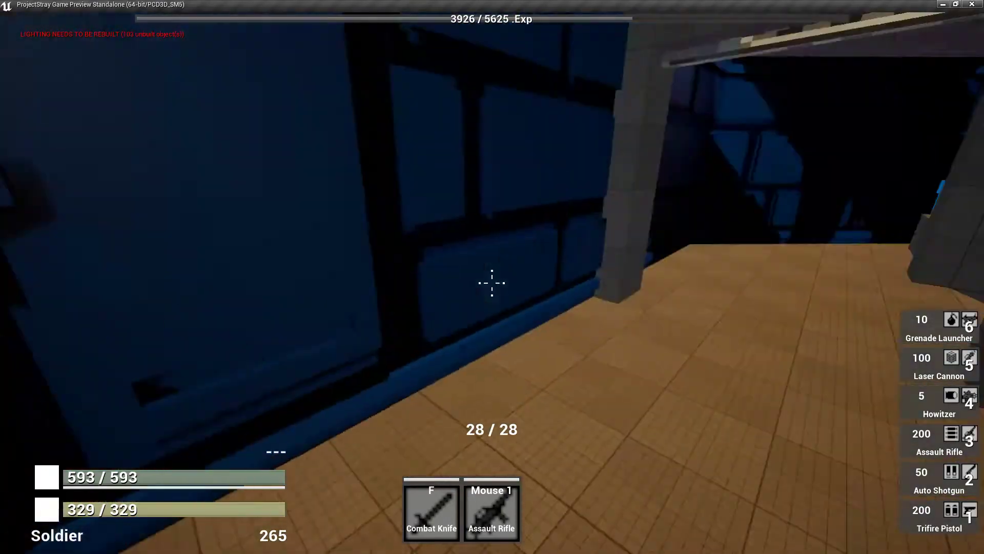
- Walk through the outdoor safe room area in the game preview to check the walls, ramp and water under the current lighting
key(w)
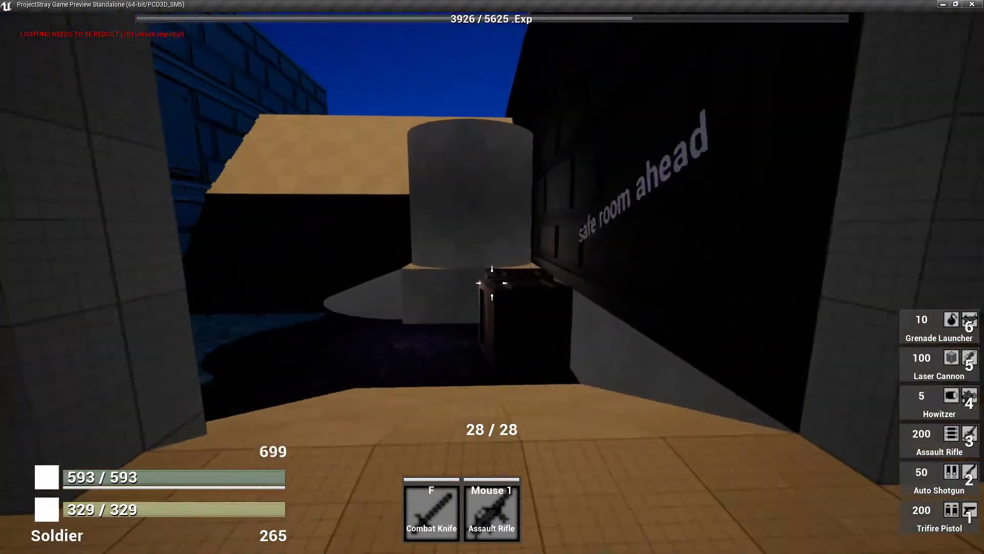
key(w)
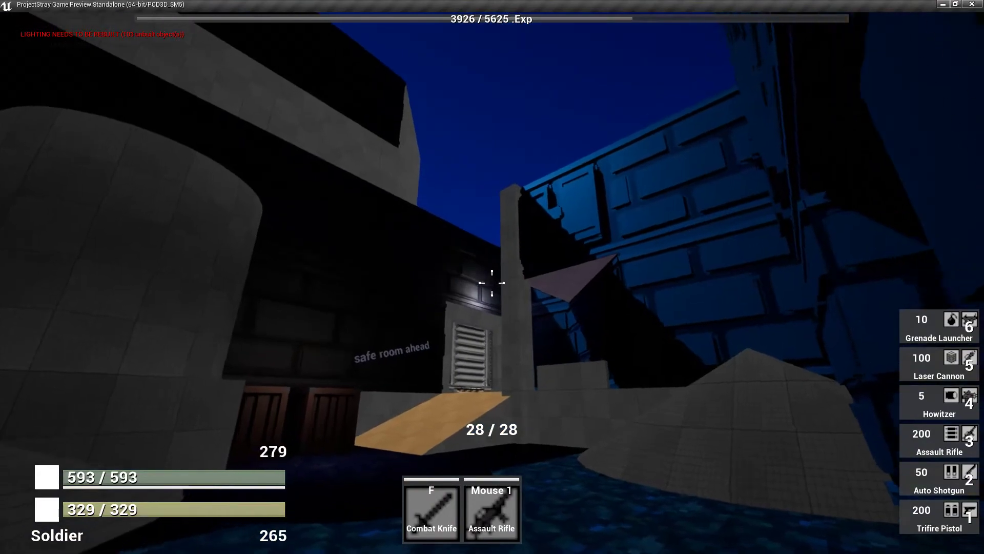
key(w)
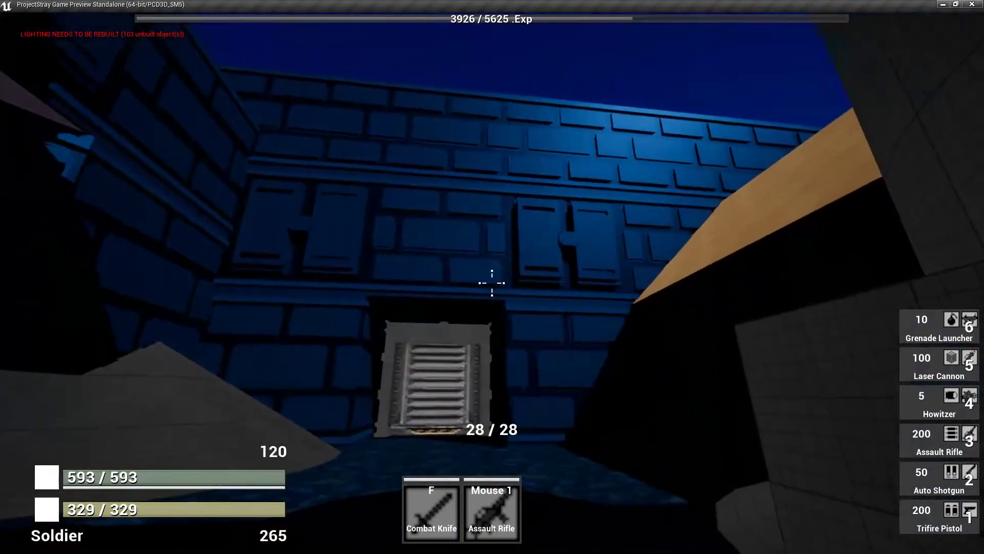
key(w)
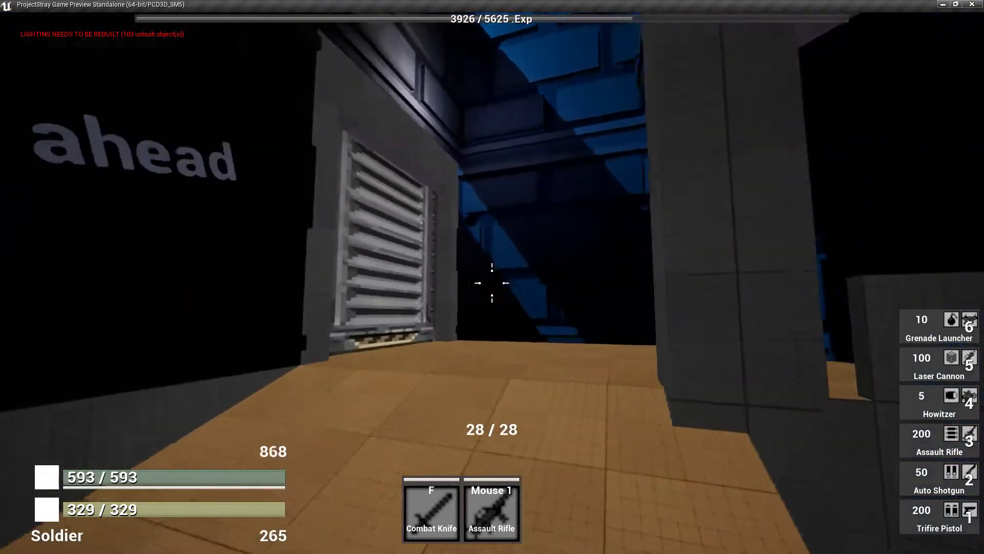
key(w)
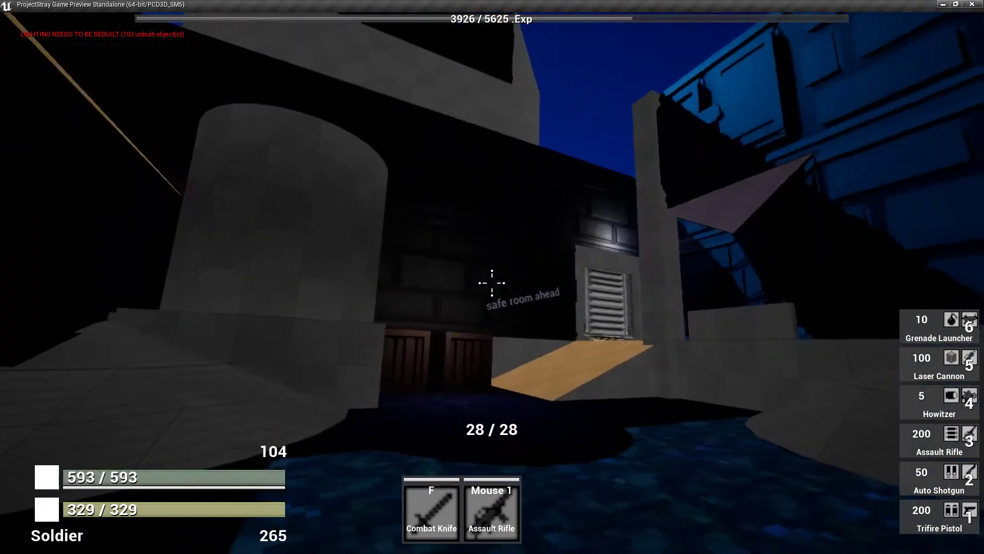
key(d)
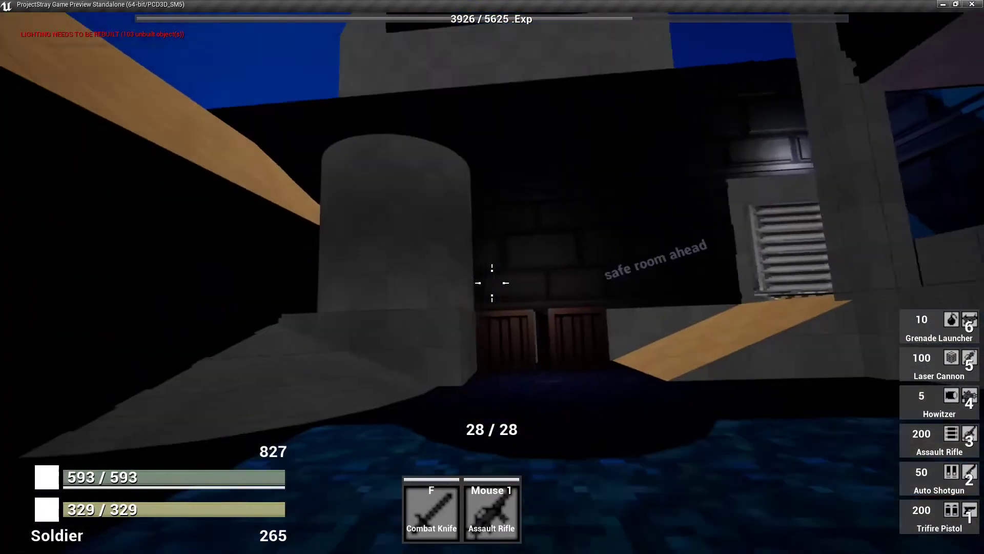
- Walk from the water up the ramp in the game preview to check the lighting on the crates, pillars and walls
key(d)
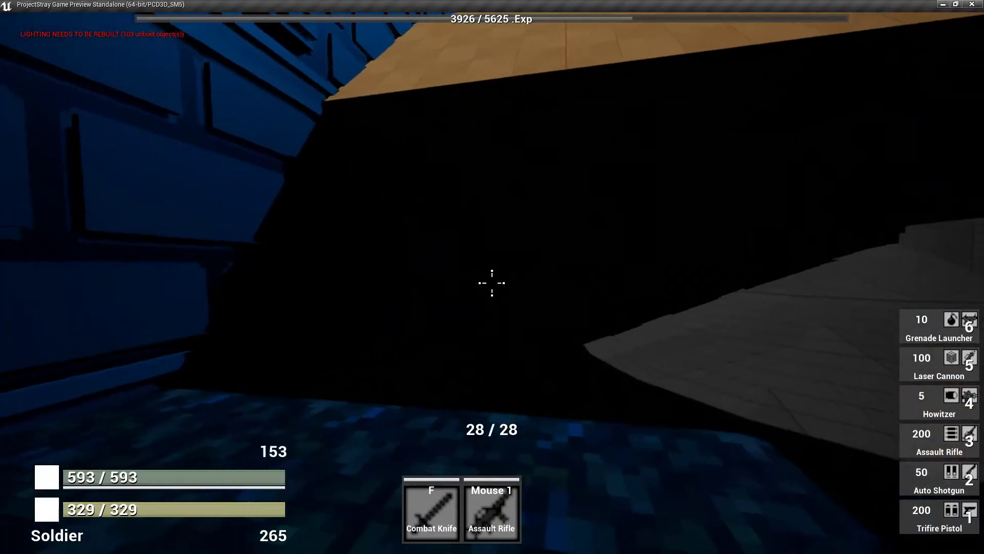
key(w)
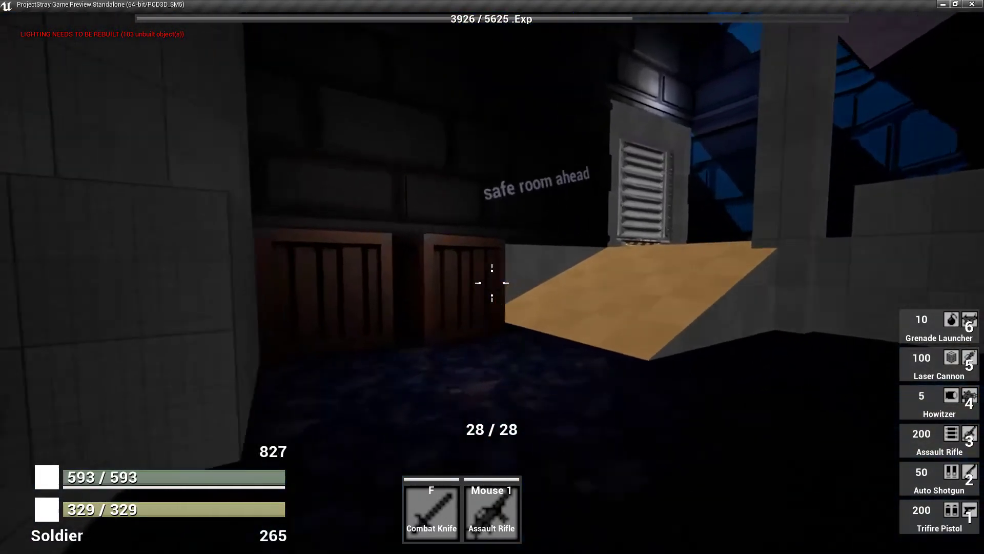
key(w)
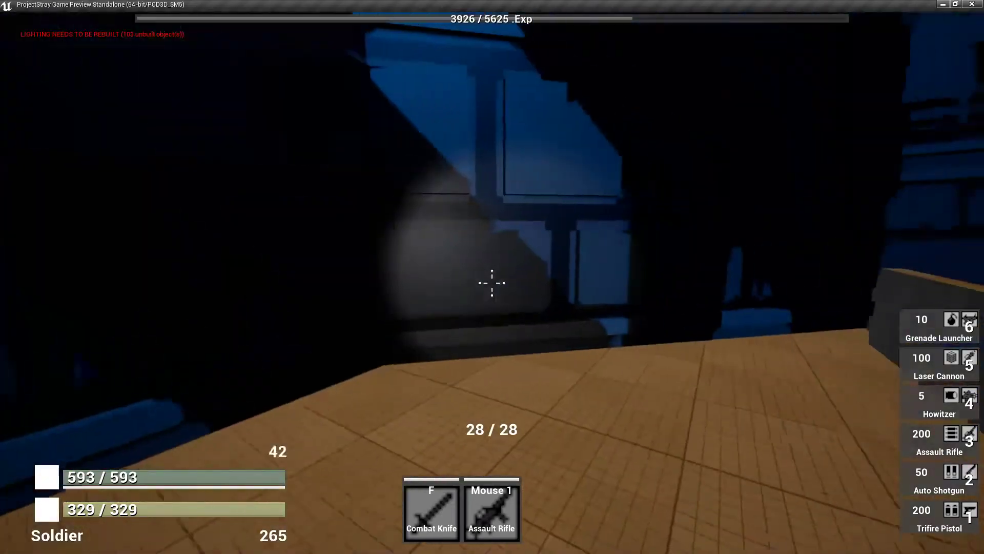
key(w)
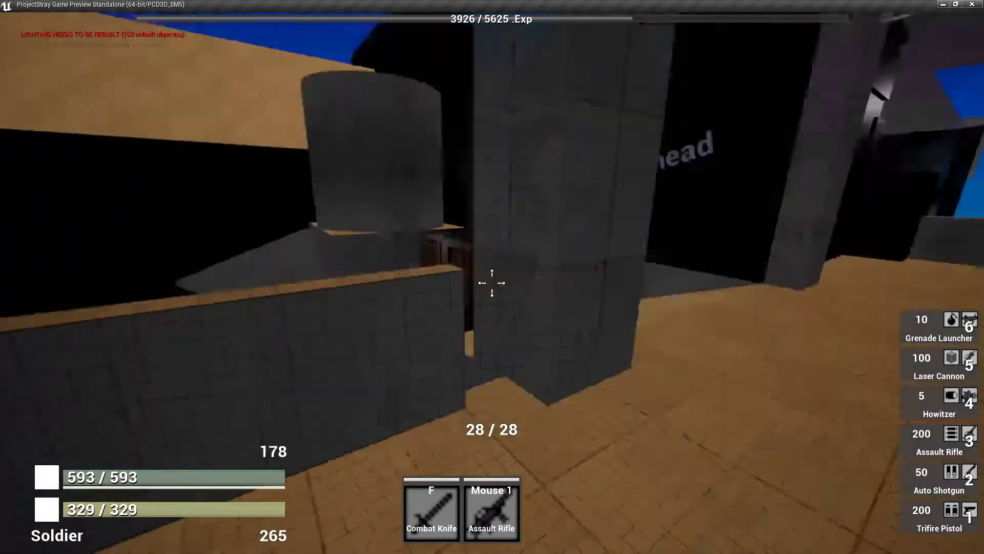
key(w)
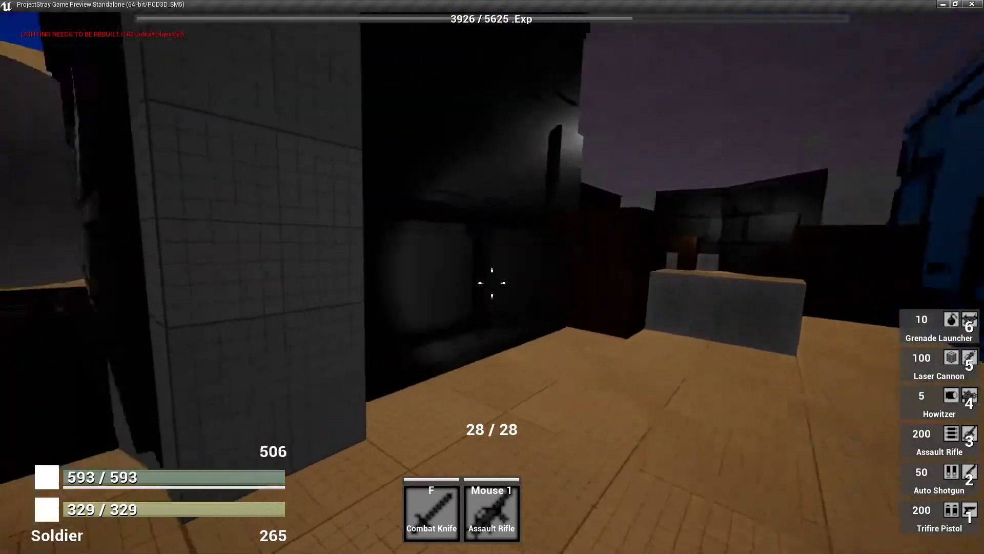
- Check the lighting of the covered area's blue walls, crates and ceiling, and close the game preview
key(w)
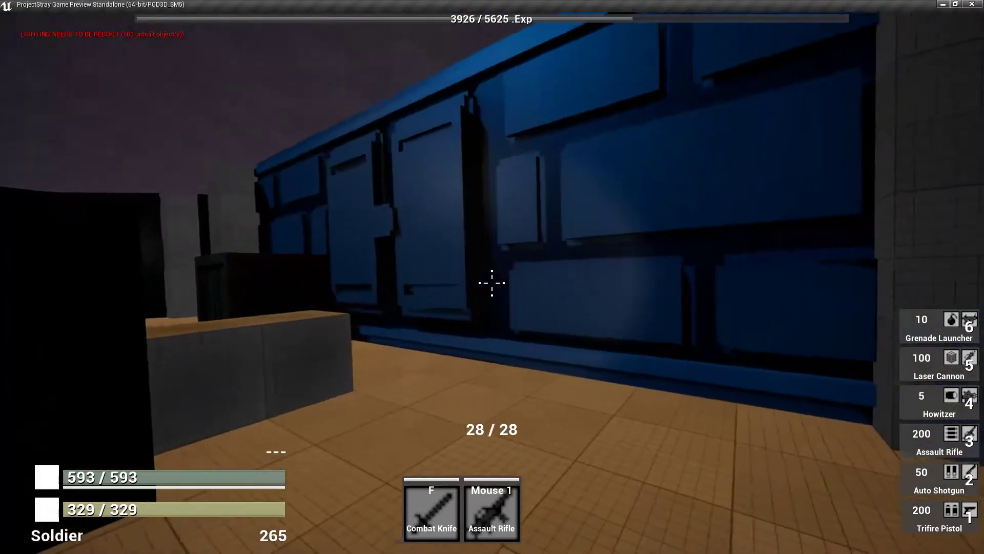
key(w)
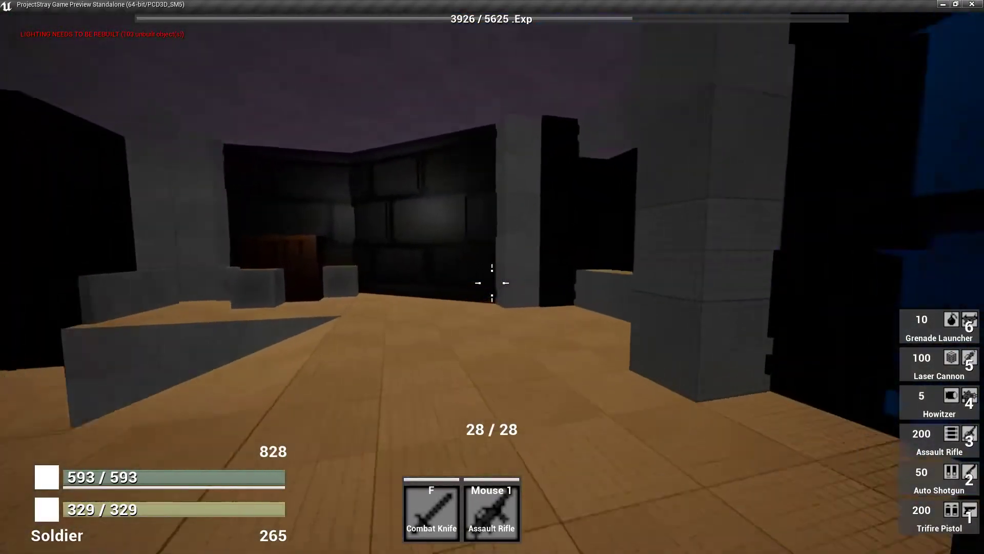
key(s)
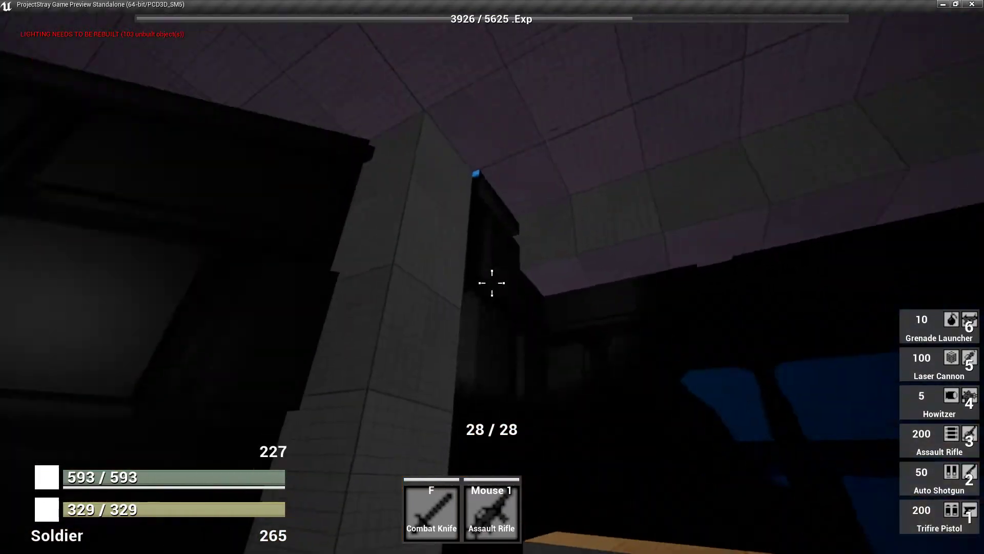
key(w)
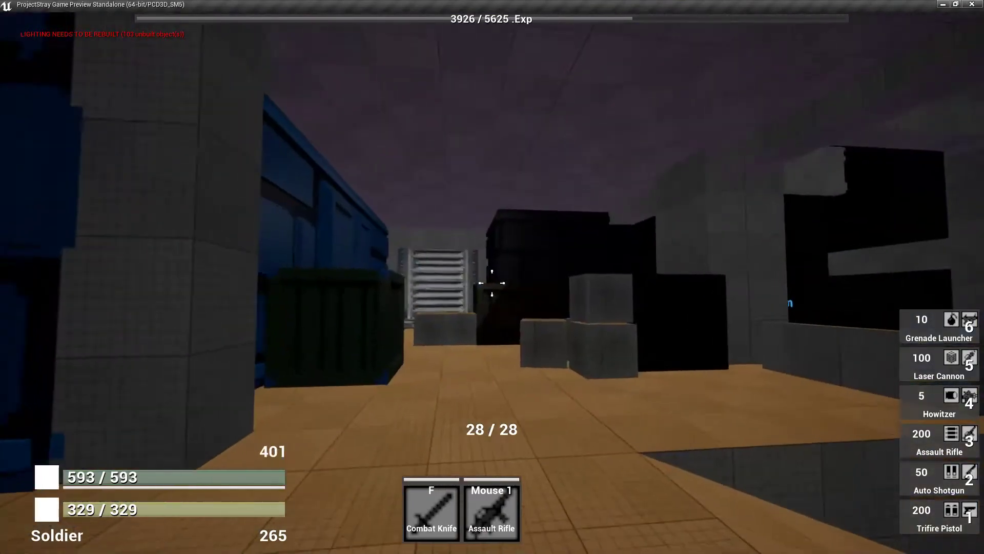
key(s)
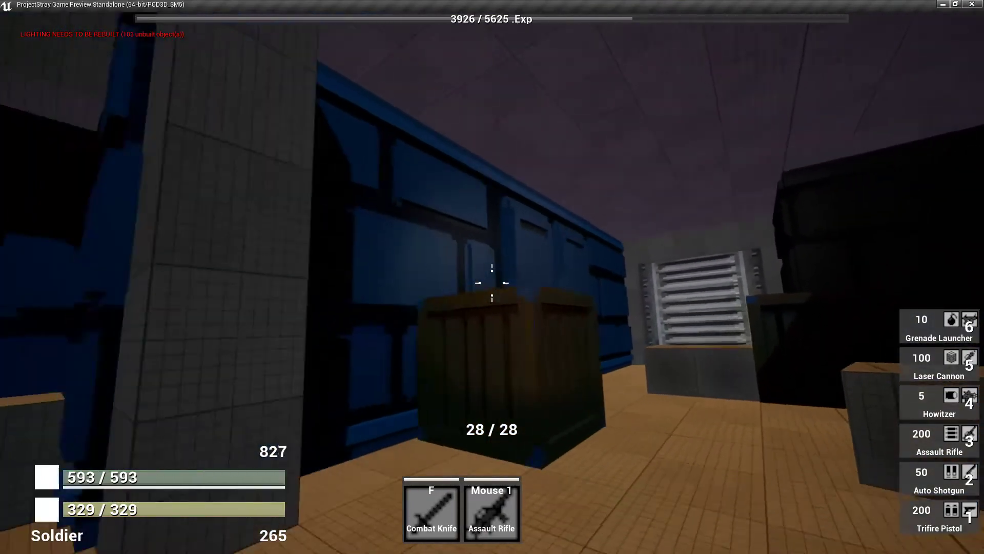
key(w)
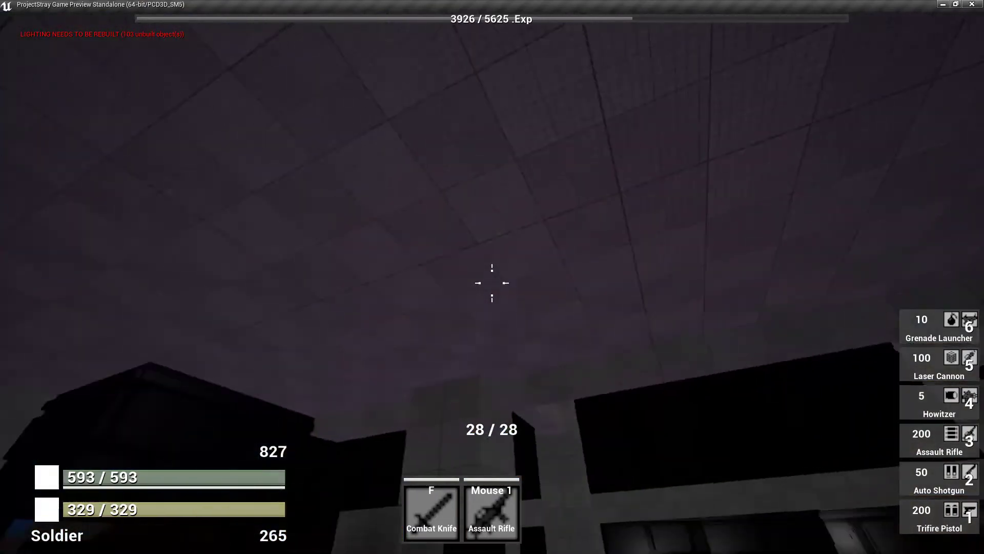
key(w)
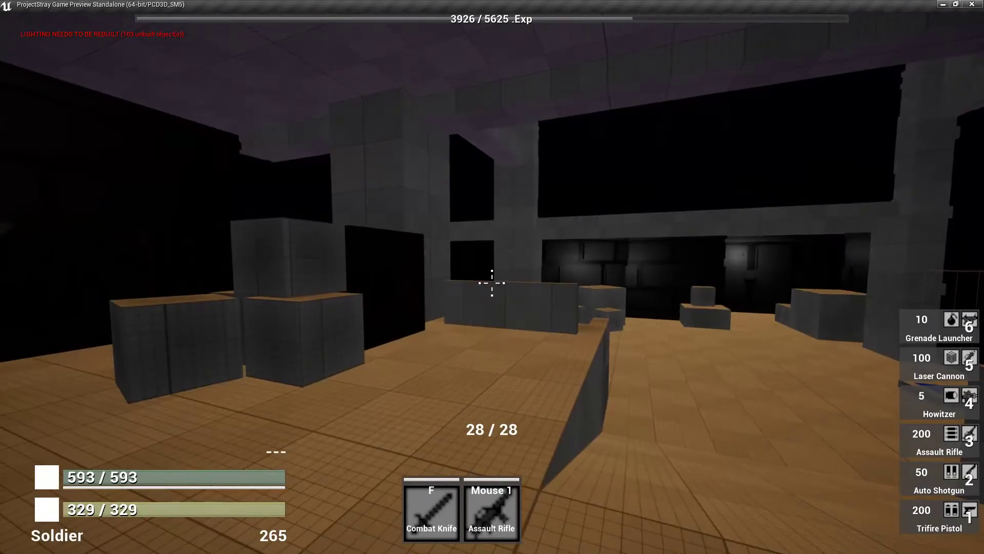
key(Escape)
right_drag(644, 400, 618, 400)
key(w)
key(w)
key(s)
key(w)
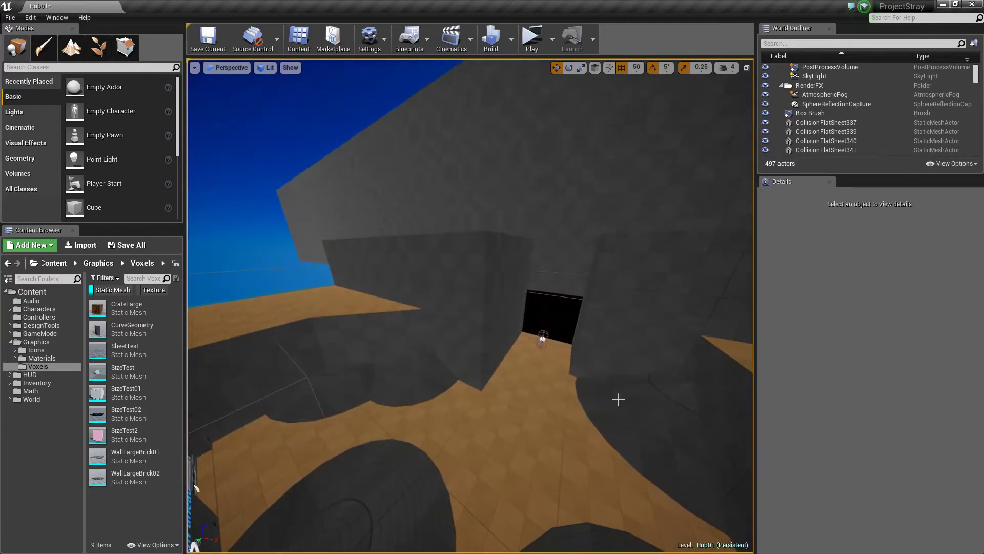
click(461, 332)
right_drag(557, 329, 533, 384)
ctrl+click(502, 271)
key(d)
right_drag(508, 269, 441, 255)
right_drag(534, 282, 464, 342)
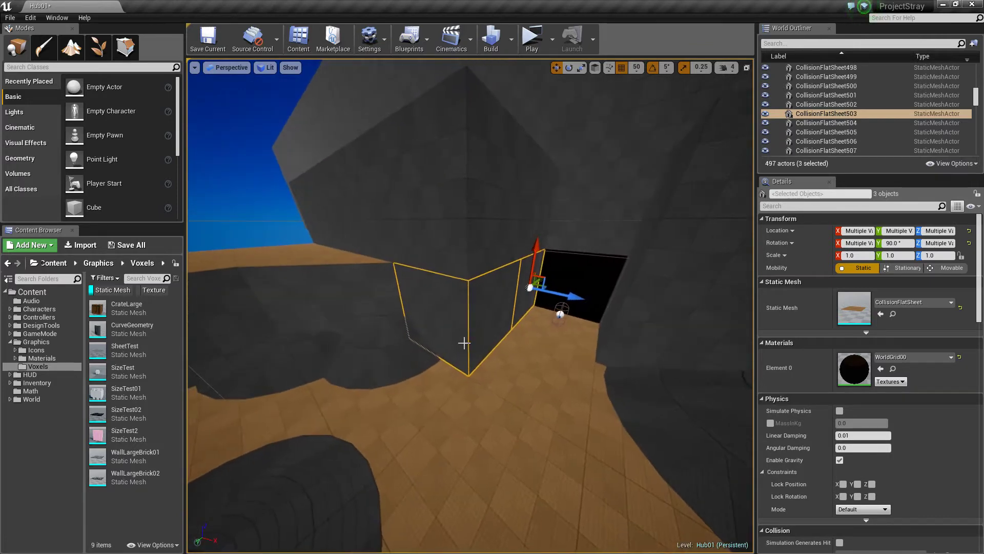
key(Escape)
- Replace the static mesh of the plain wall sheet beside the louvered vent with the WallLargeBrick01 mesh
click(445, 326)
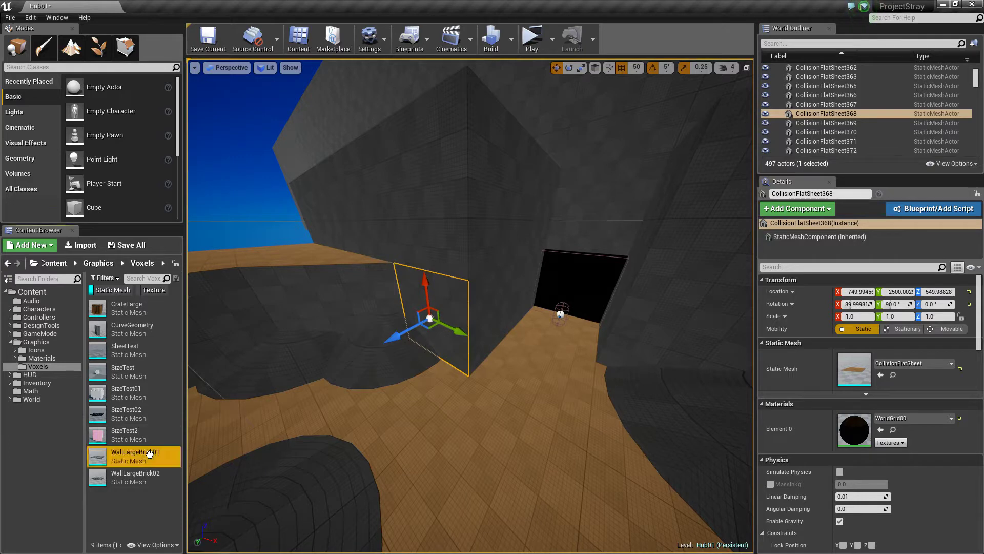
alt+drag(555, 388, 526, 383)
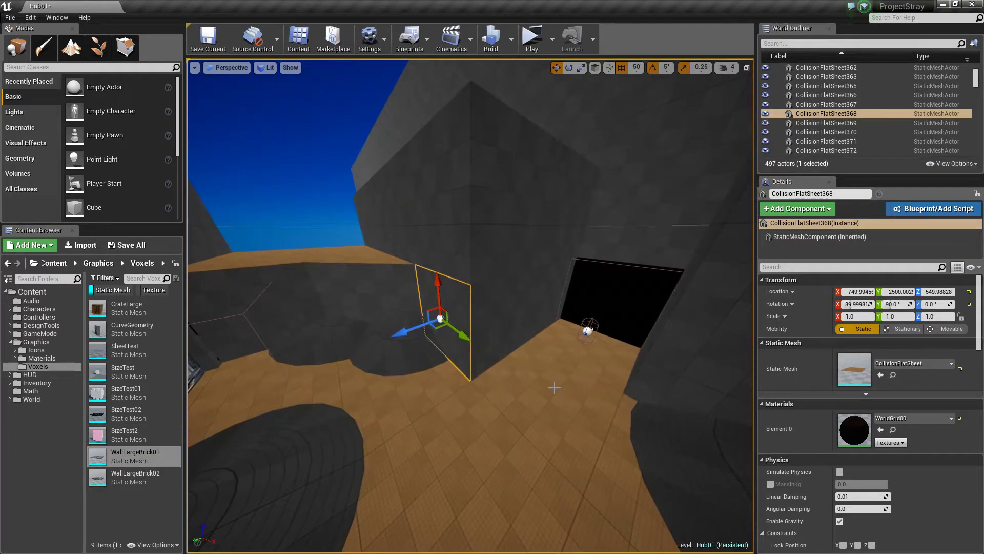
right_drag(508, 348, 539, 316)
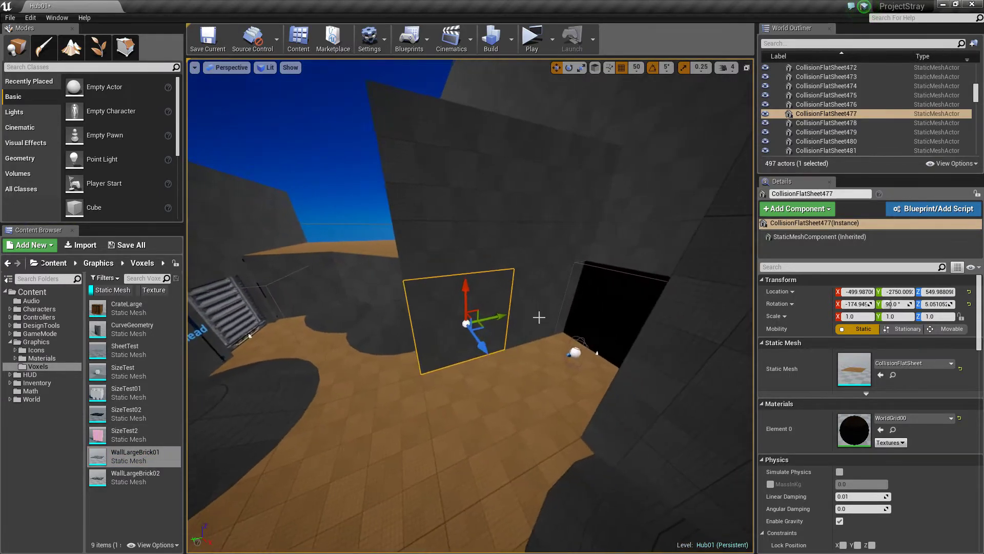
click(538, 305)
right_drag(461, 363, 487, 341)
click(451, 241)
right_drag(451, 240, 313, 236)
key(w)
mouse_move(426, 302)
right_down()
mouse_move(426, 246)
mouse_move(427, 302)
right_up()
click(449, 289)
right_drag(492, 303, 446, 330)
key(d)
key(a)
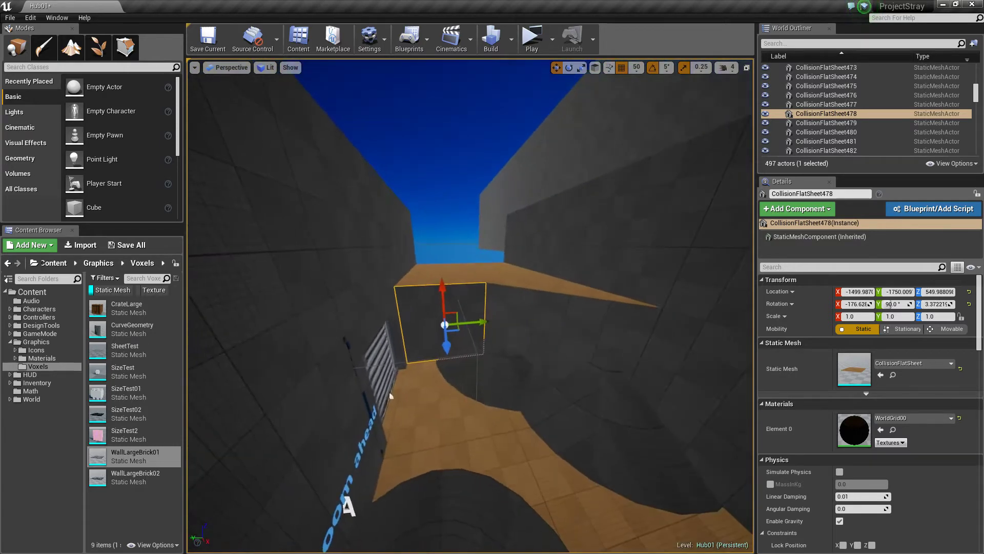
click(881, 375)
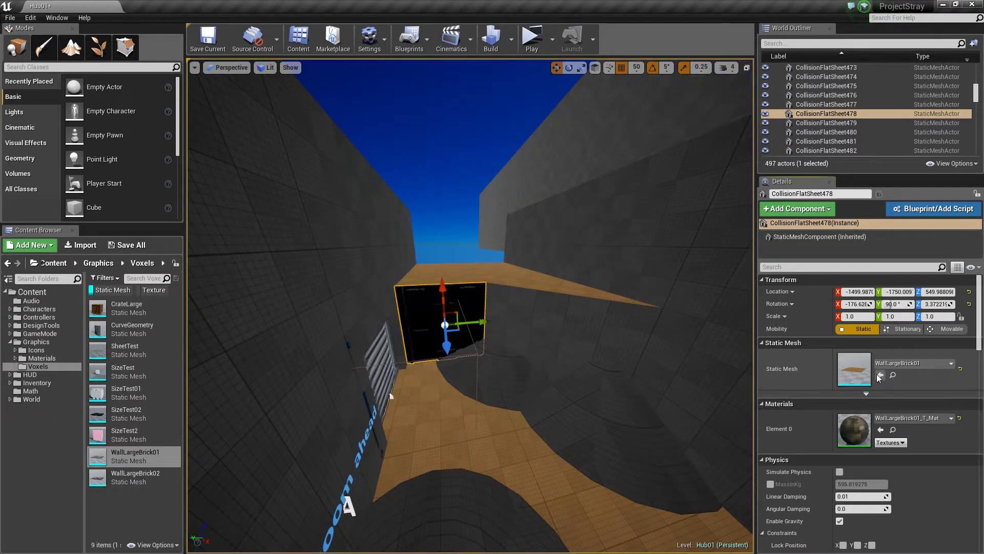
- Rotate the new brick wall beside the vent by 90 degrees so its brick rows run horizontally, and deselect it
mouse_move(609, 345)
right_down()
mouse_move(631, 345)
mouse_move(611, 345)
right_up()
key(w)
key(e)
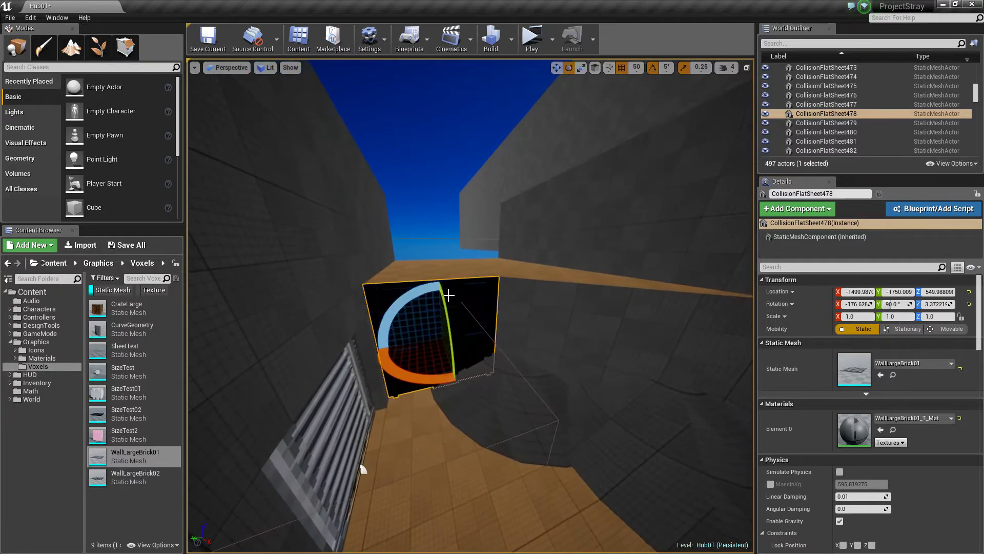
drag(439, 290, 491, 333)
key(Escape)
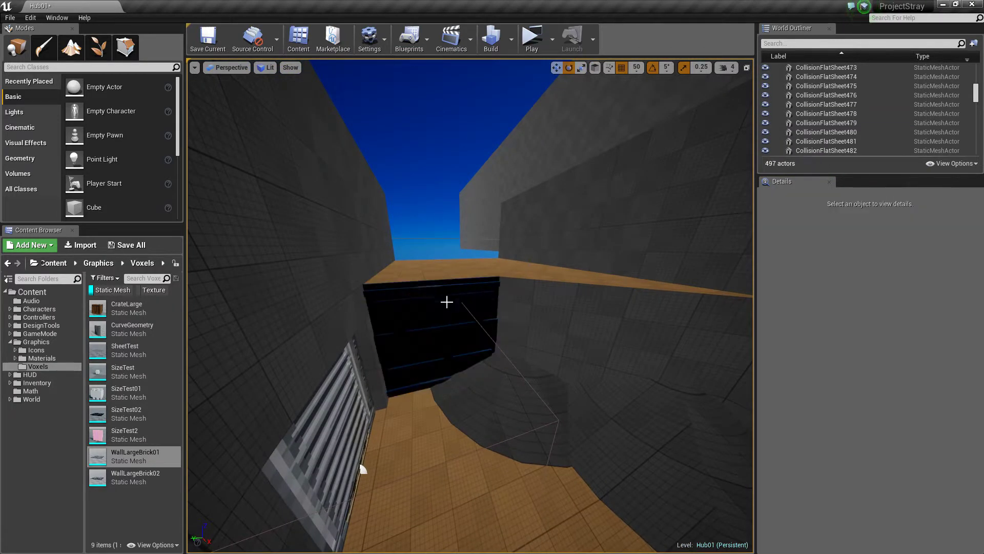
- Switch the viewport to the Unlit view mode
right_drag(446, 301, 487, 303)
click(263, 68)
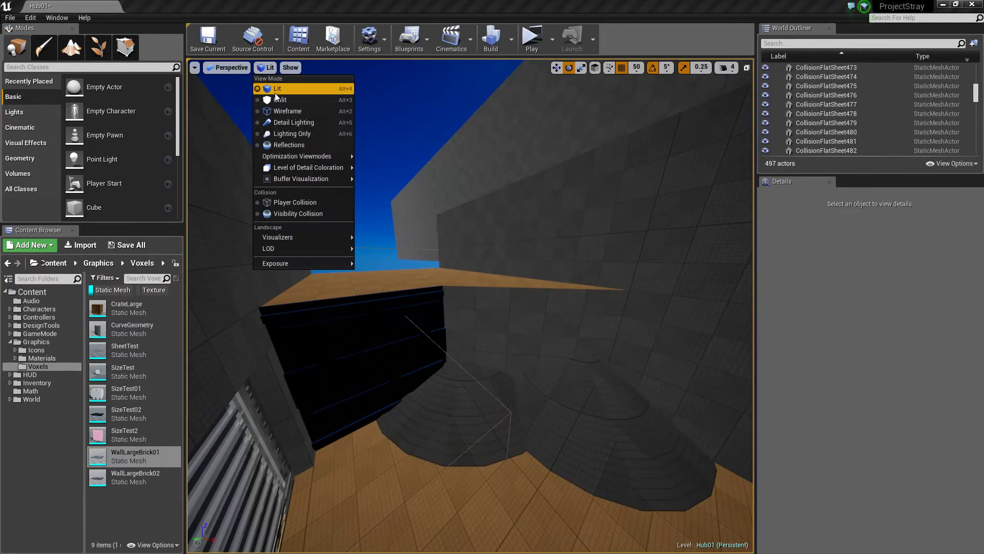
click(275, 97)
right_drag(330, 164, 297, 184)
right_drag(318, 390, 359, 390)
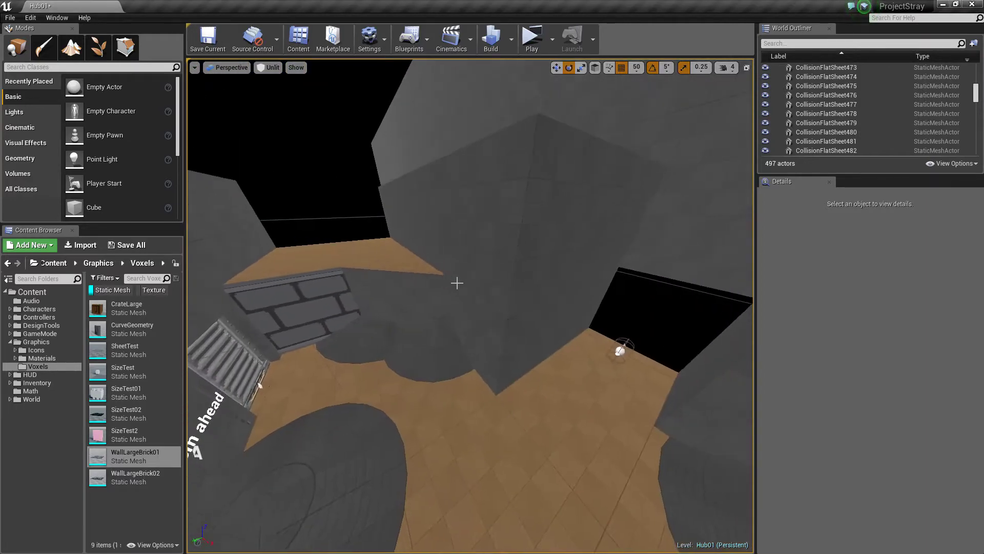
- Replace the three plain wall sheets around the corner near the dark doorway with the WallLargeBrick01 mesh
click(501, 331)
ctrl+click(538, 321)
ctrl+click(591, 292)
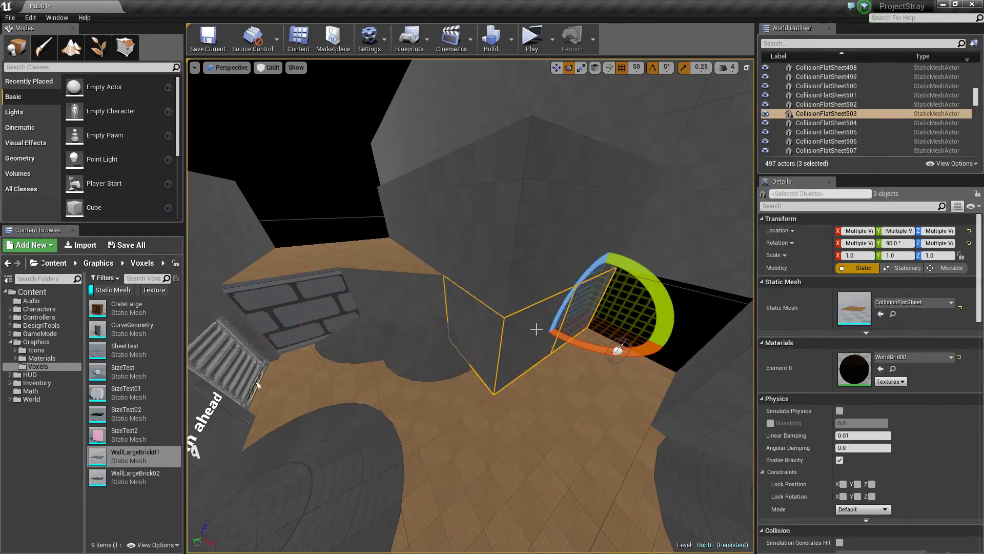
right_drag(537, 328, 615, 288)
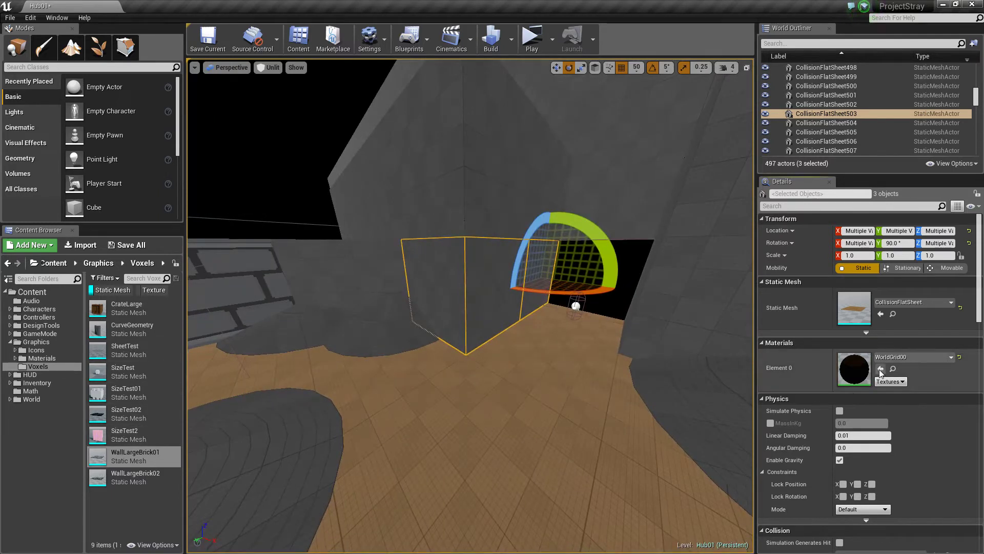
click(881, 314)
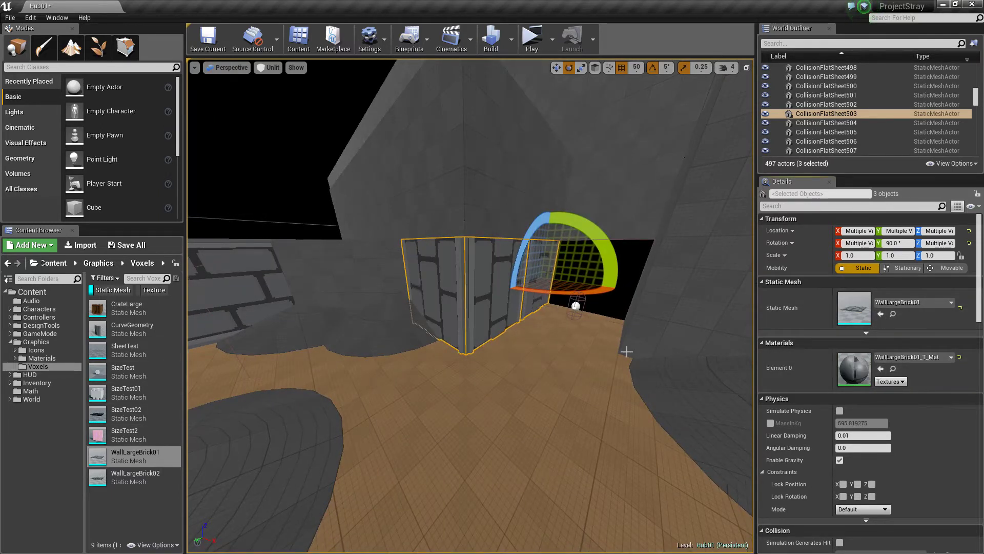
right_drag(512, 312, 517, 311)
key(Escape)
- Rotate the two brick walls meeting at the corner by 90 degrees so their brick rows run horizontally
click(425, 270)
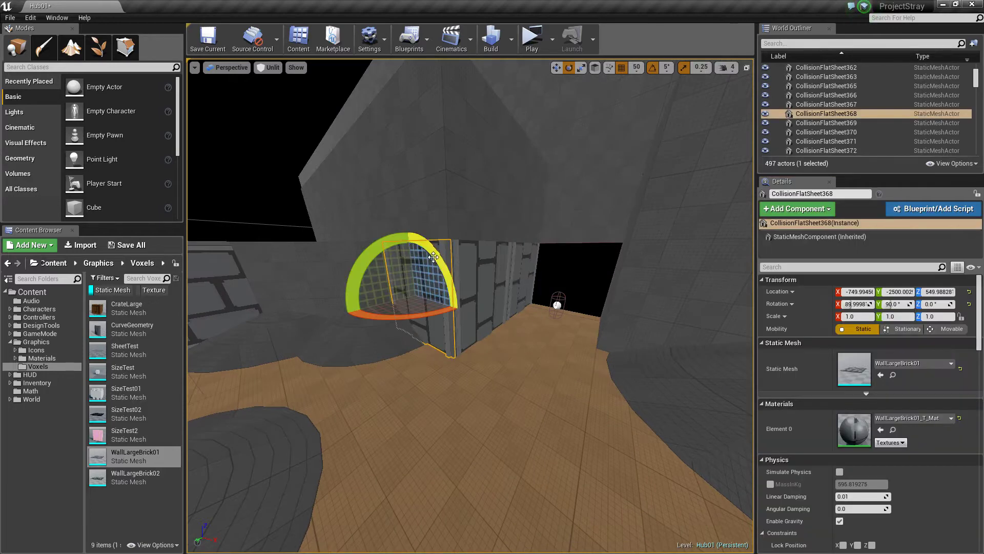
drag(434, 257, 432, 231)
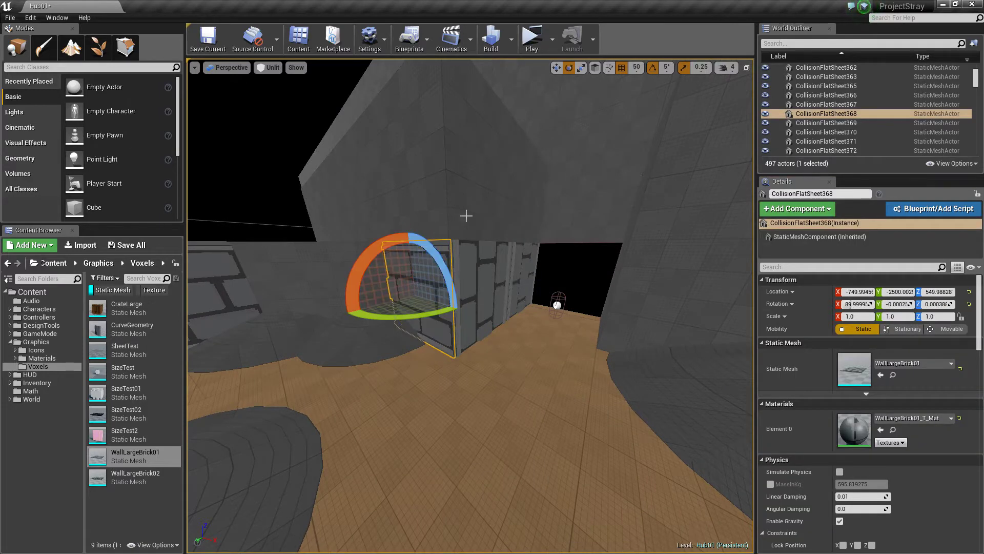
right_drag(452, 251, 400, 247)
click(453, 252)
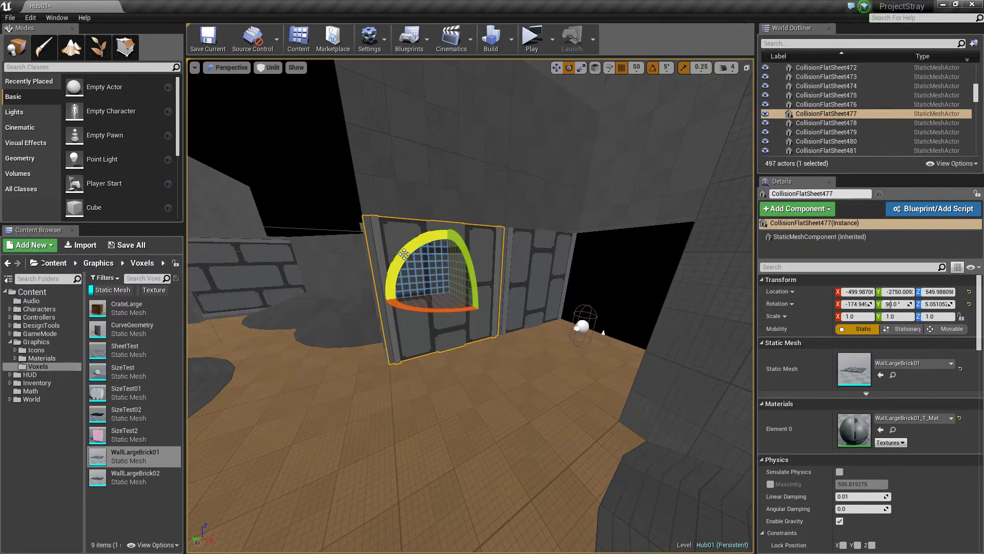
drag(405, 254, 381, 252)
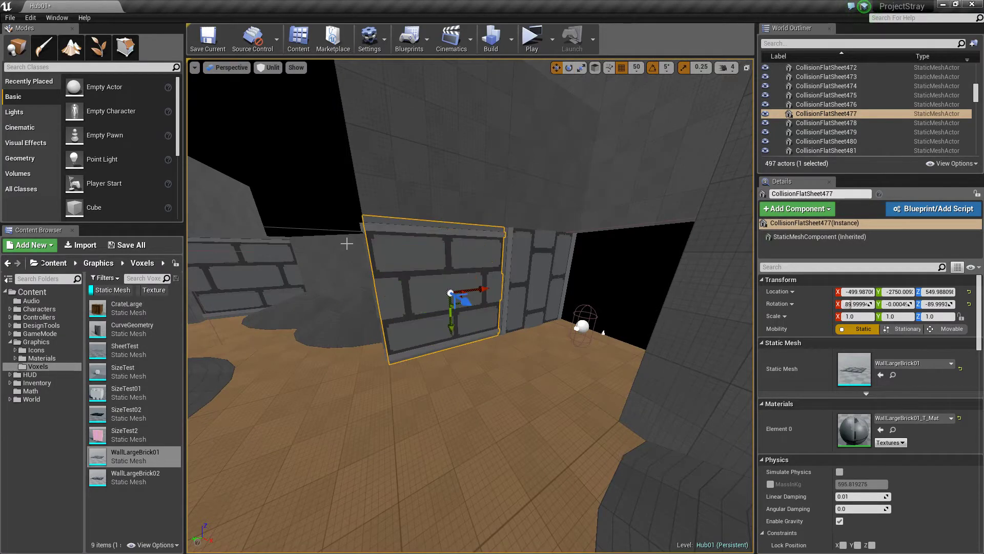
key(Escape)
- Duplicate the brick wall beside the vent, turn the copy 45 degrees and move it against the diagonal wall
right_drag(347, 243, 369, 357)
key(w)
click(394, 264)
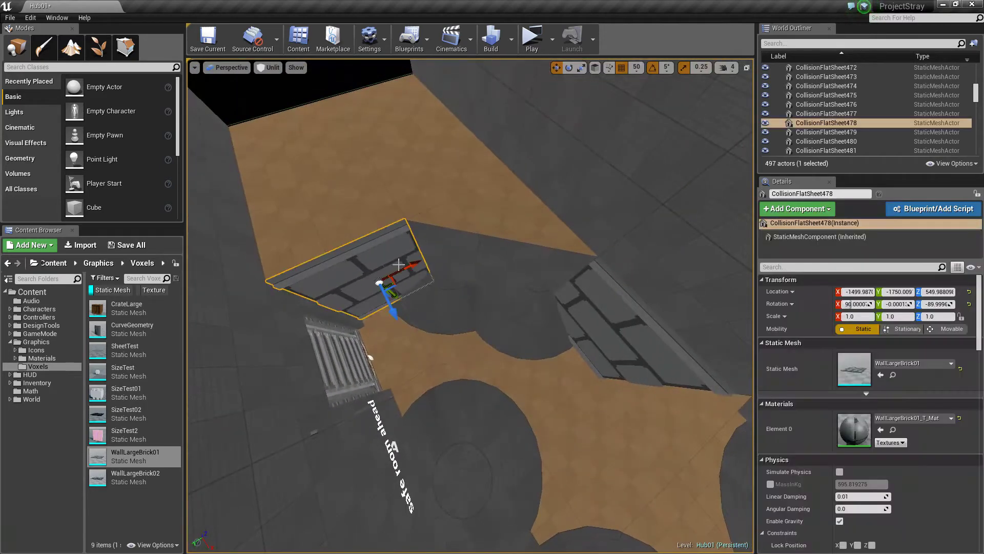
alt+drag(379, 283, 457, 317)
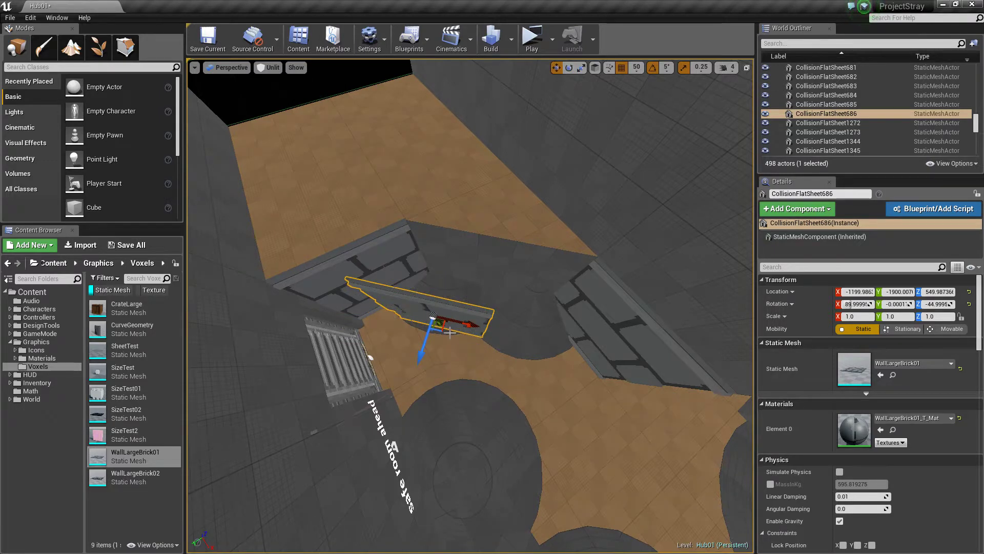
drag(454, 305, 478, 281)
key(f)
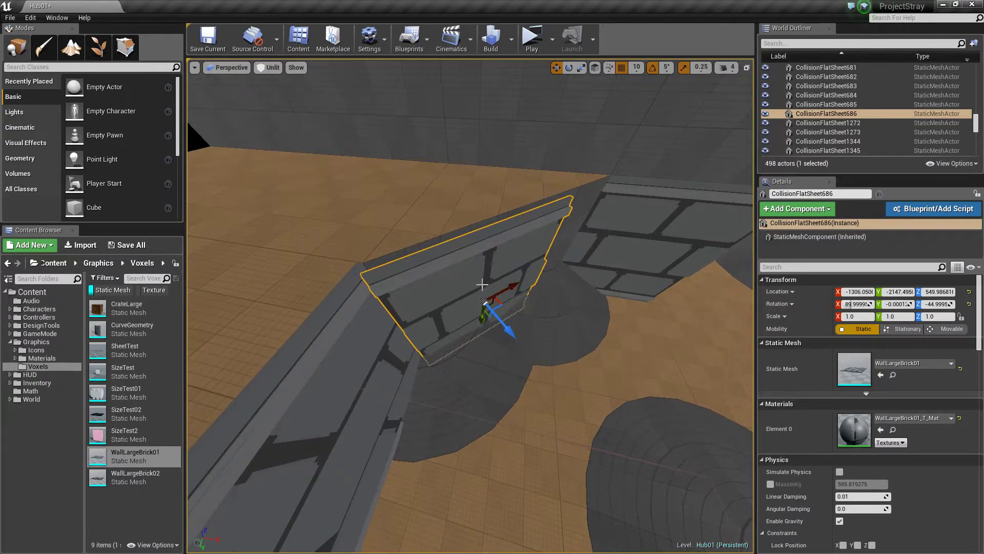
- Align the diagonal brick wall with its neighbour and duplicate it along the diagonal to cover the remaining gap
mouse_move(518, 303)
alt+mouse_down()
mouse_move(538, 321)
mouse_move(499, 312)
mouse_move(749, 329)
mouse_move(508, 318)
alt+mouse_up()
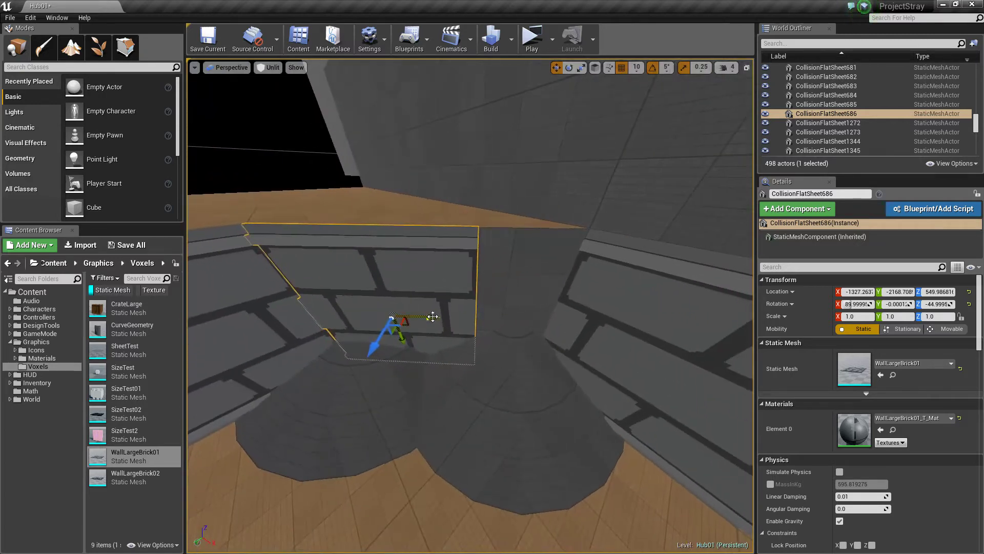
drag(433, 316, 602, 303)
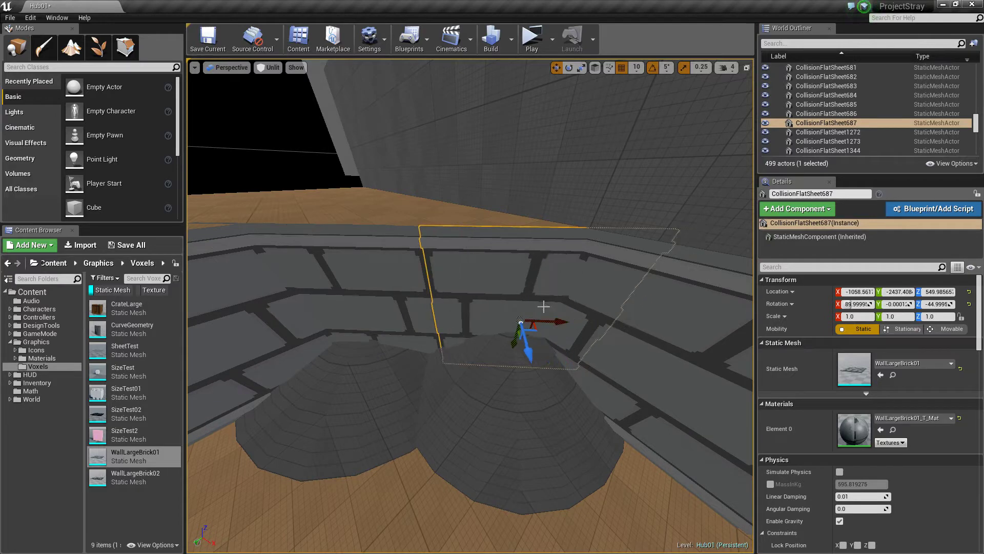
- Rotate the brick wall beside the dark doorway by 90 degrees so its brick rows run horizontally
key(Escape)
right_drag(468, 301, 523, 328)
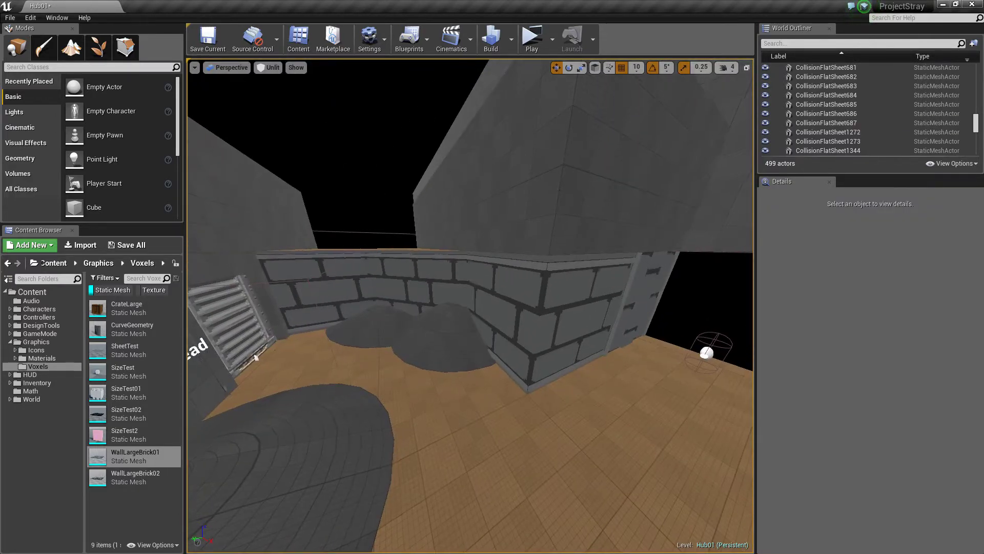
right_drag(470, 306, 441, 299)
right_drag(455, 334, 507, 329)
click(484, 321)
key(e)
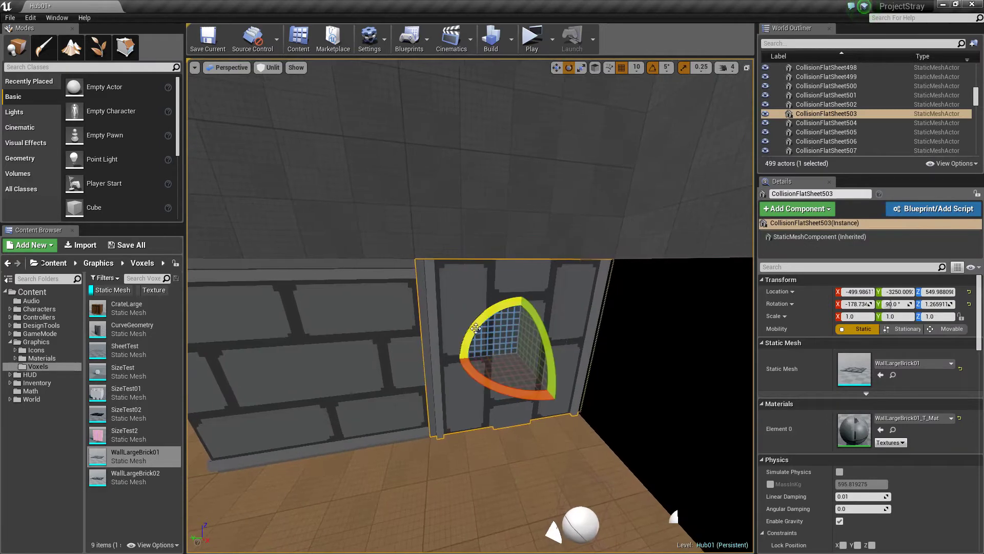
drag(495, 311, 567, 347)
key(w)
mouse_move(490, 312)
right_down()
mouse_move(461, 313)
mouse_move(451, 328)
mouse_move(479, 326)
right_up()
key(Escape)
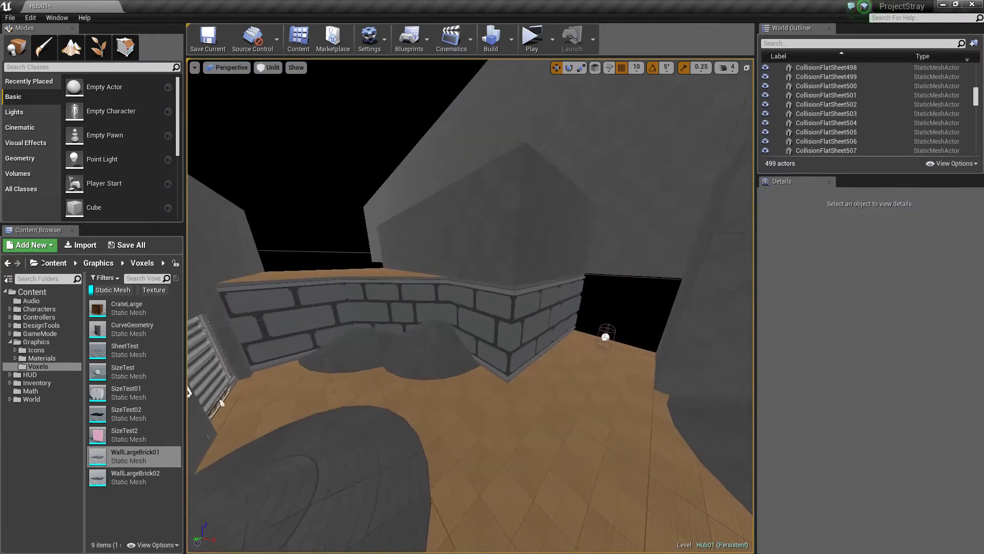
click(491, 321)
key(Escape)
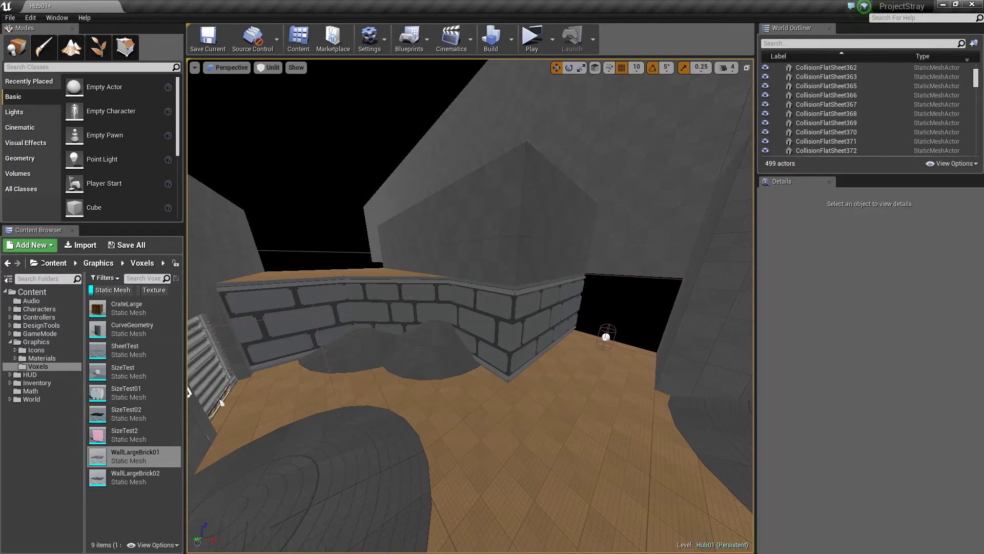
- Replace the four plain wall sheets on the far side of the dark doorway with the WallLargeBrick01 mesh
right_drag(573, 388, 432, 312)
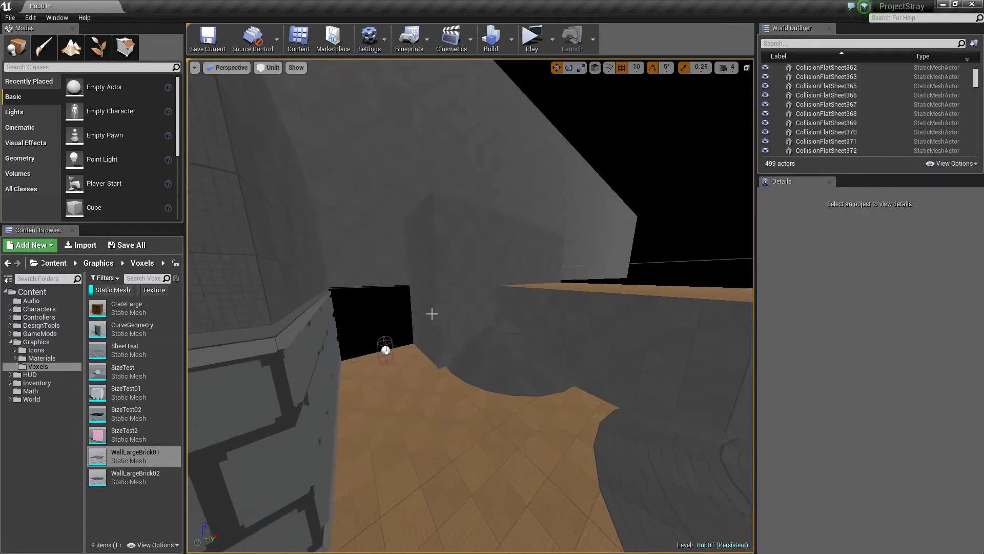
click(433, 312)
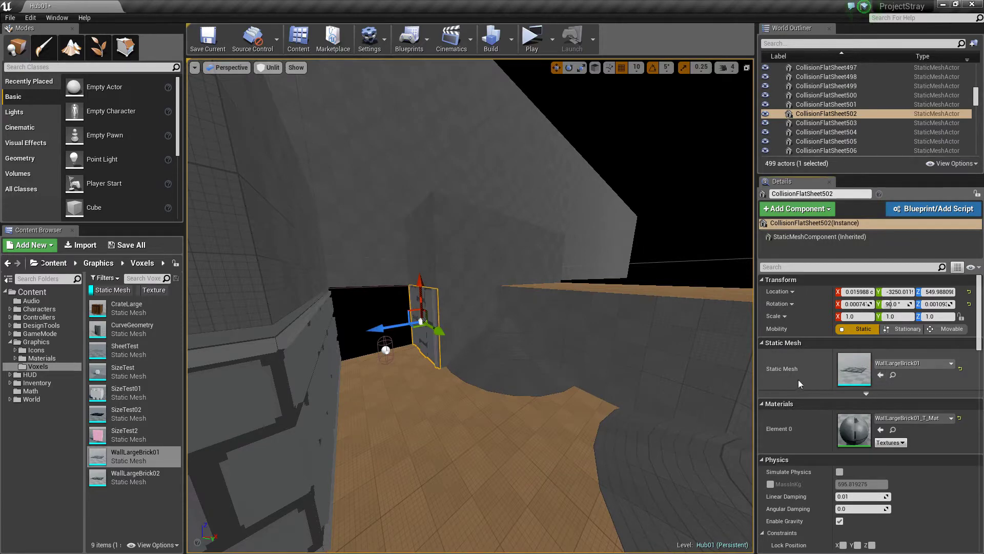
click(451, 307)
ctrl+click(538, 310)
ctrl+click(615, 329)
right_drag(615, 329, 633, 358)
click(881, 314)
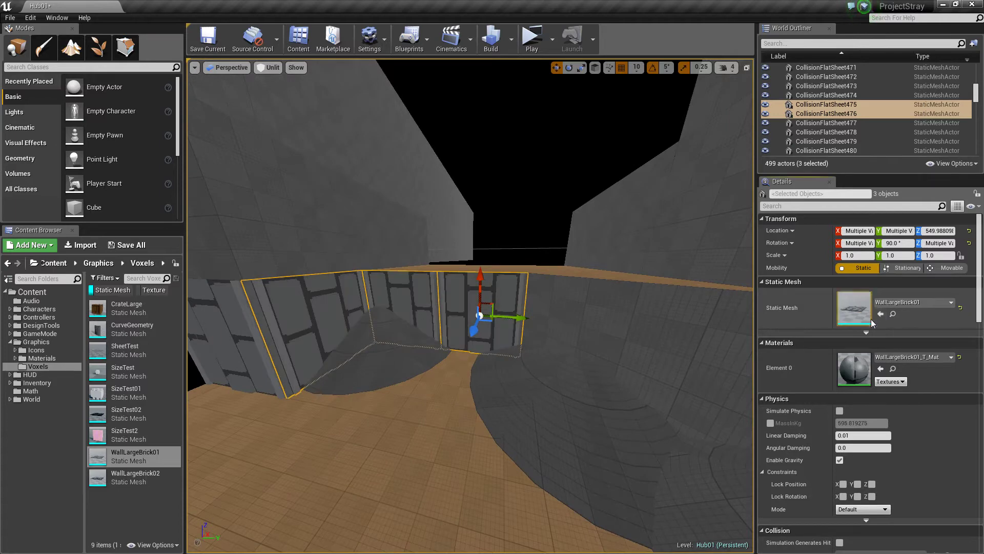
key(Escape)
- Rotate the brick wall at the far edge of the doorway and its adjoining wall by 90 degrees to level their brick rows
click(244, 319)
right_drag(409, 323, 388, 315)
key(e)
drag(331, 286, 395, 348)
mouse_move(417, 270)
right_down()
mouse_move(370, 270)
mouse_move(400, 270)
right_up()
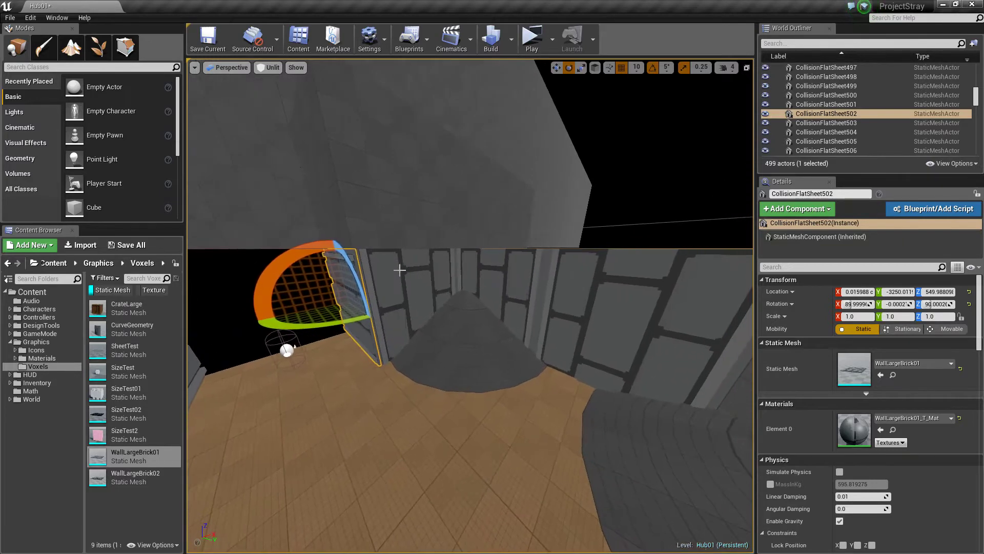
click(400, 270)
drag(429, 250, 453, 268)
- Rotate the remaining two vertical-brick walls behind the mounds by 90 degrees to match the horizontal rows
click(520, 290)
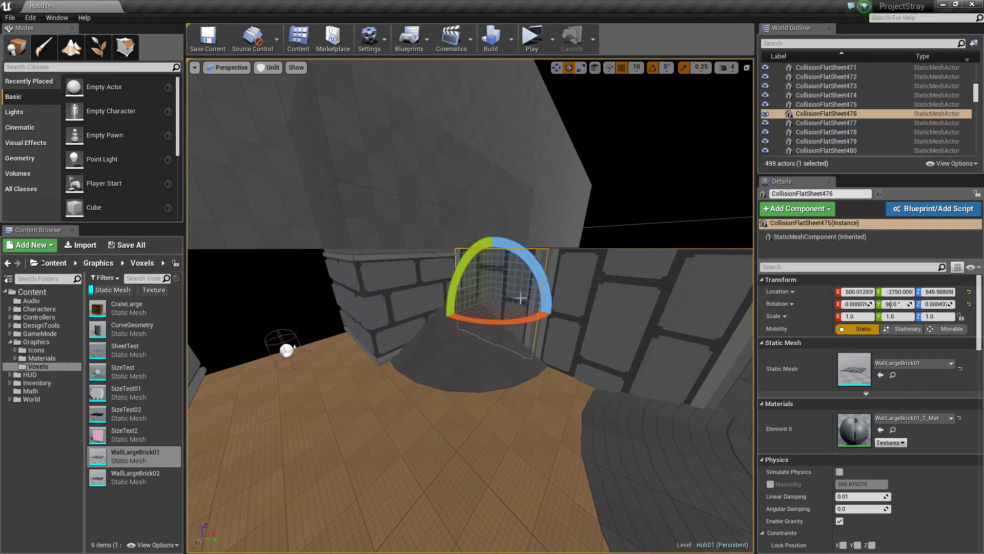
right_drag(521, 298, 534, 297)
drag(436, 264, 470, 314)
click(505, 285)
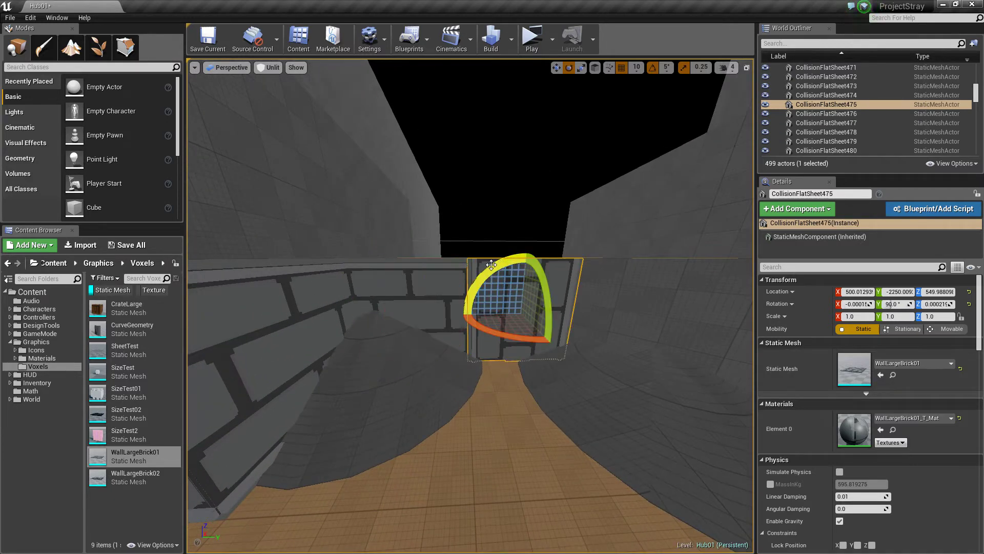
drag(492, 266, 538, 275)
key(Escape)
- Duplicate the end brick wall behind the mounds, turn the copy 45 degrees and move it onto the adjoining diagonal wall
right_drag(391, 271, 410, 343)
right_drag(453, 306, 538, 289)
click(452, 305)
right_drag(521, 323, 534, 259)
key(w)
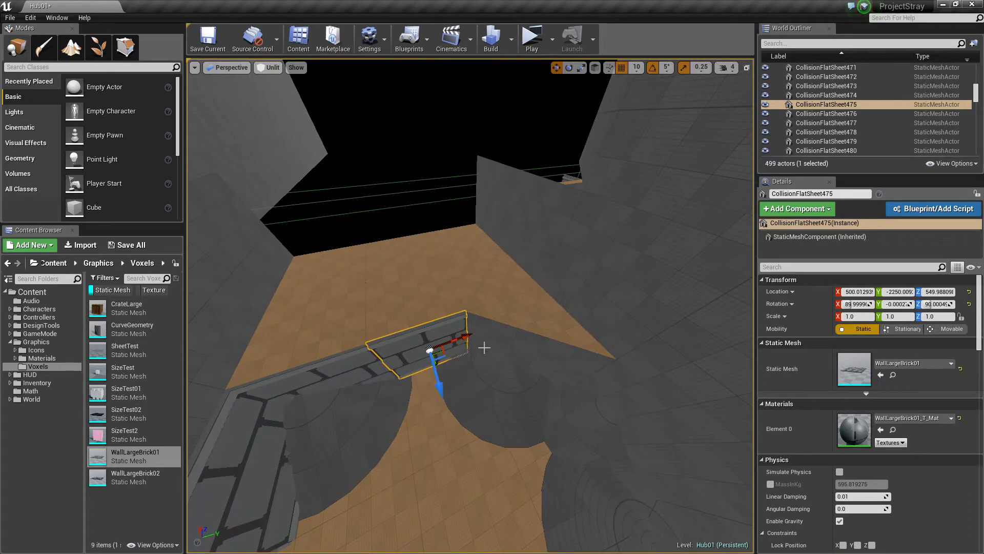
alt+drag(446, 355, 505, 374)
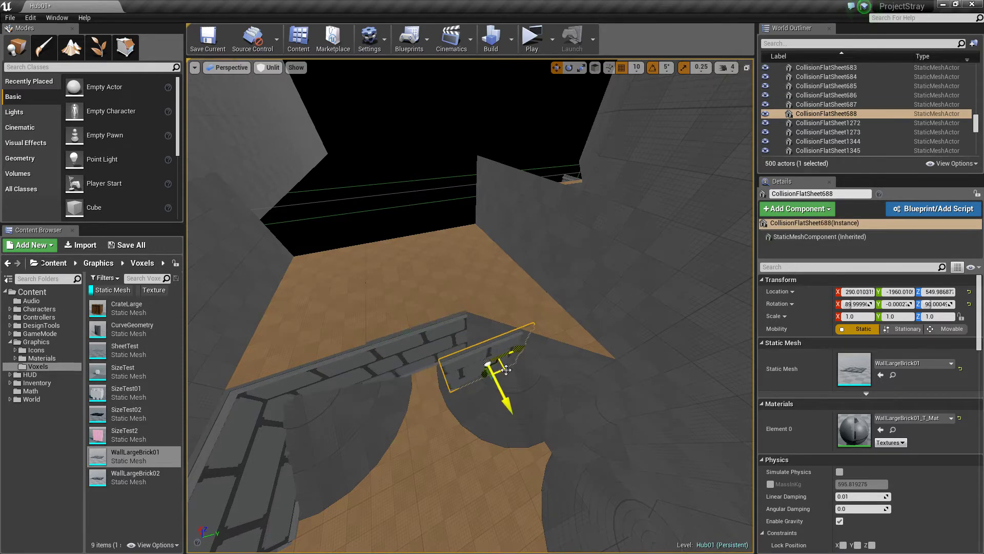
key(e)
drag(479, 429, 434, 416)
key(w)
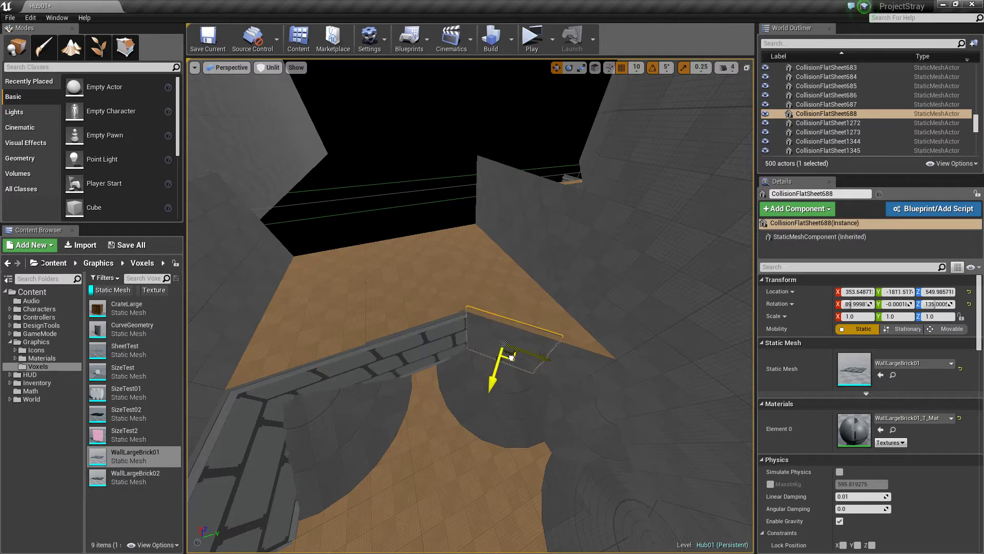
- Align the diagonal brick wall with its neighbour's end and duplicate it along the diagonal to cover the remaining gap
right_drag(529, 384, 666, 425)
scroll(554, 383, up, 3)
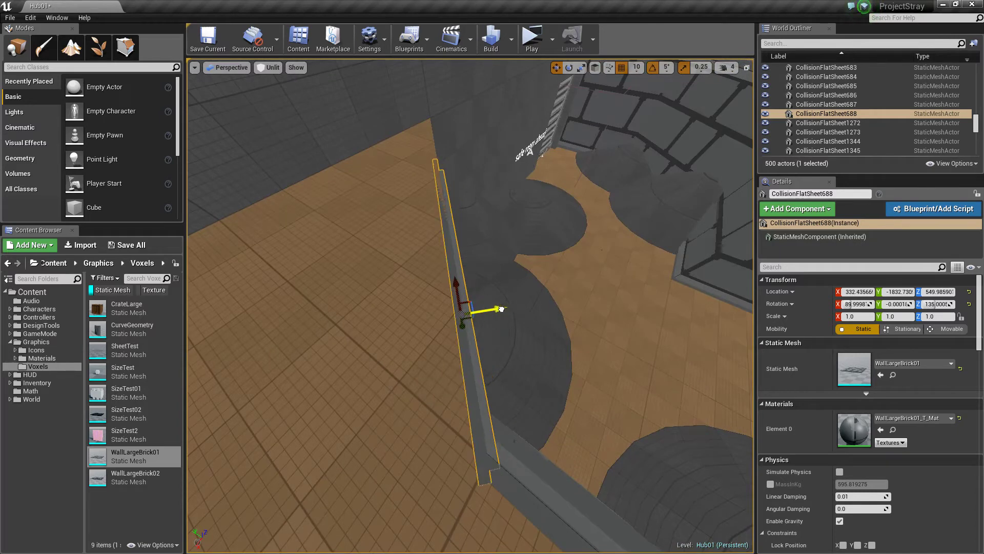
right_drag(555, 334, 441, 292)
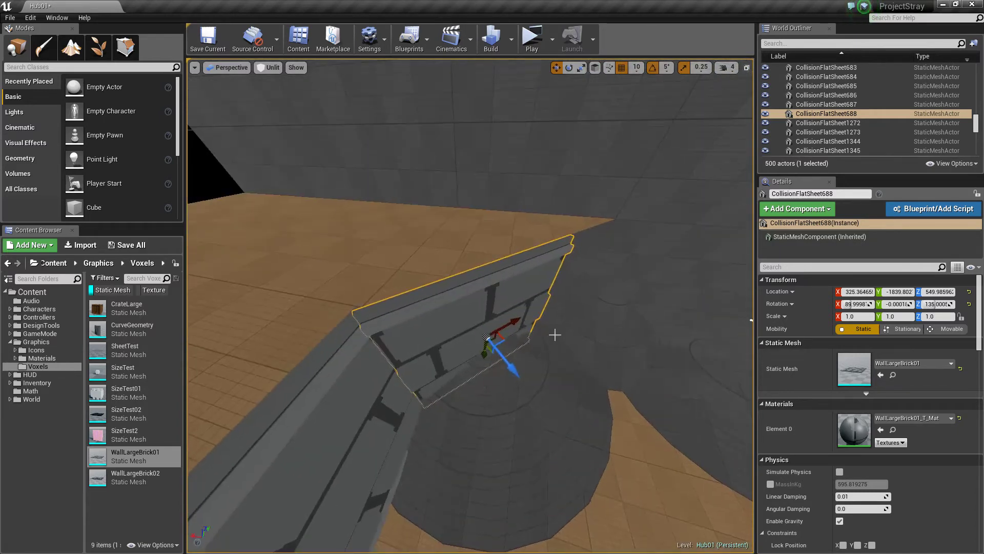
drag(513, 369, 510, 367)
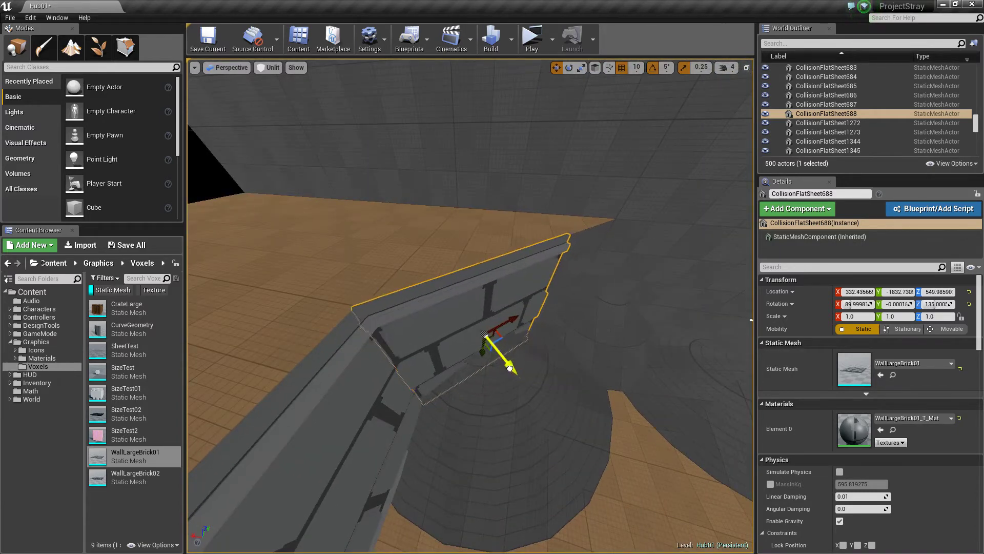
right_drag(555, 334, 492, 313)
drag(569, 306, 567, 307)
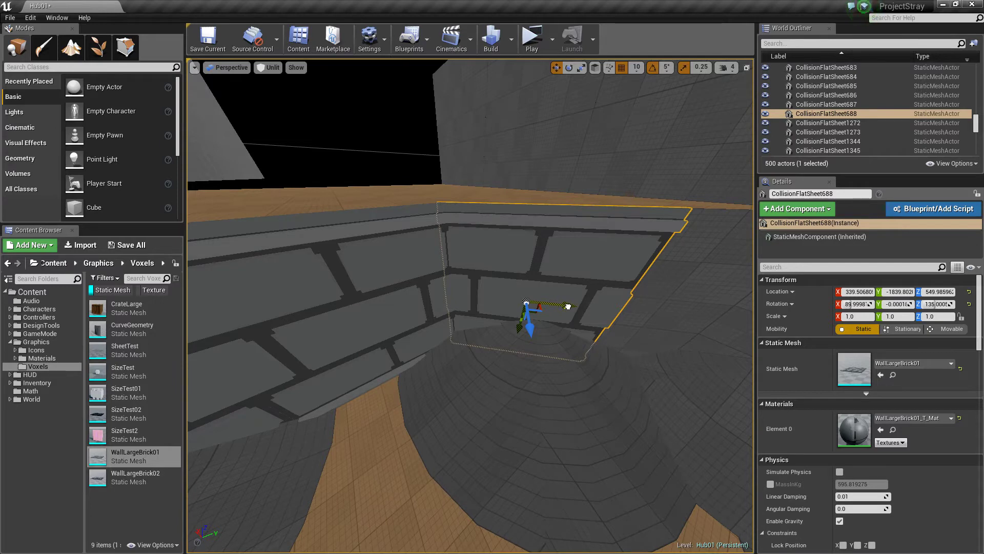
key(ctrl+z)
right_drag(570, 308, 488, 322)
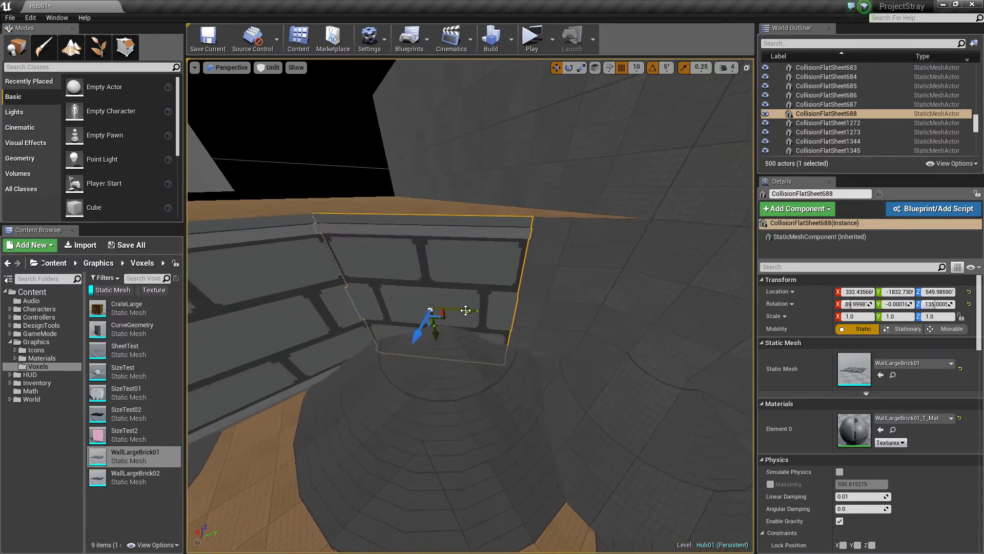
alt+drag(466, 310, 670, 294)
right_drag(670, 294, 687, 292)
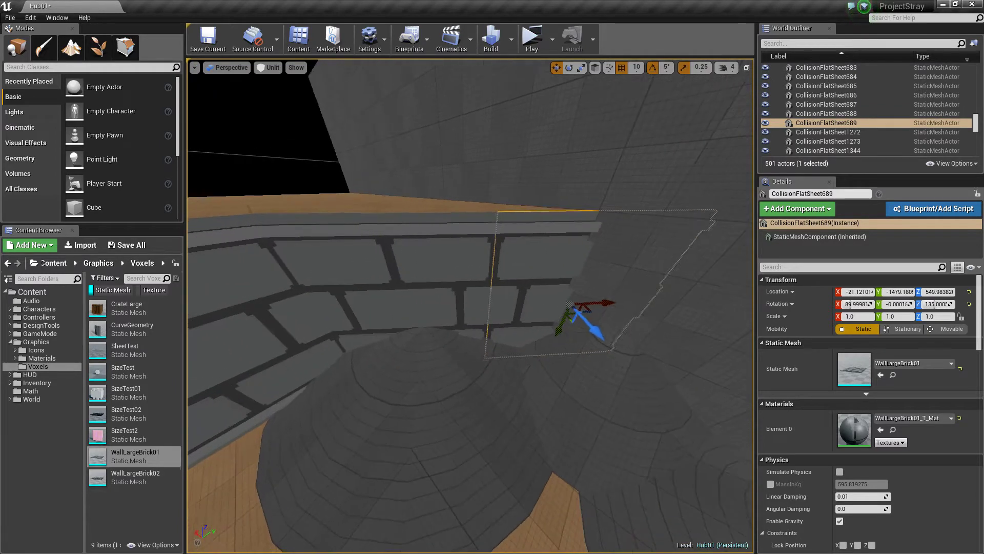
key(Escape)
- Replace the two plain wall sheets behind the "safe room ahead" text with the WallLargeBrick01 mesh
right_drag(530, 310, 640, 307)
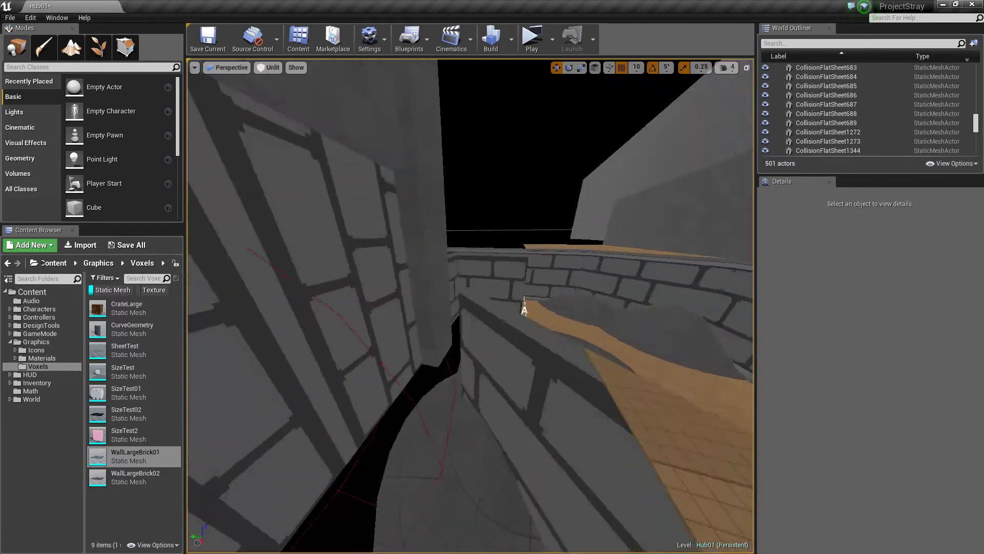
right_drag(460, 314, 687, 343)
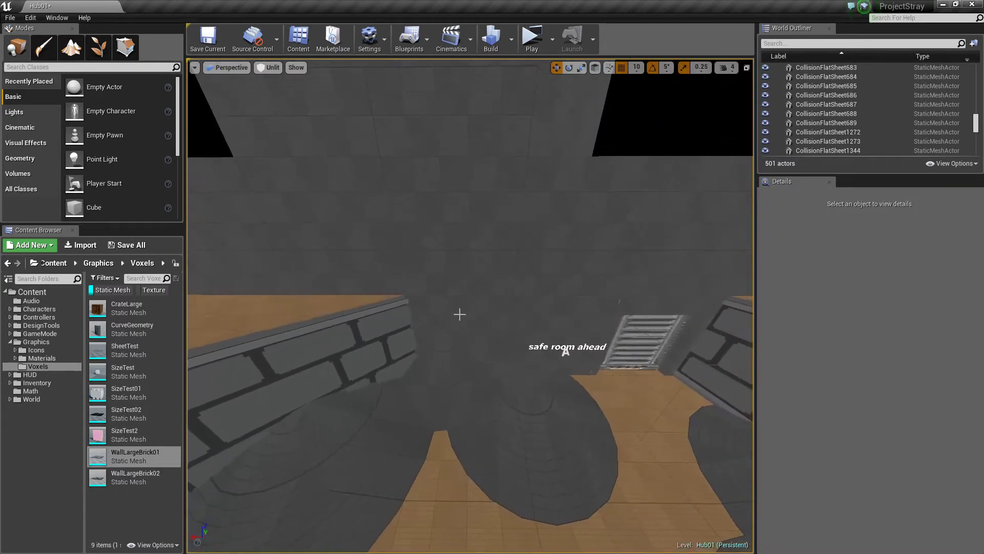
click(460, 315)
ctrl+click(546, 318)
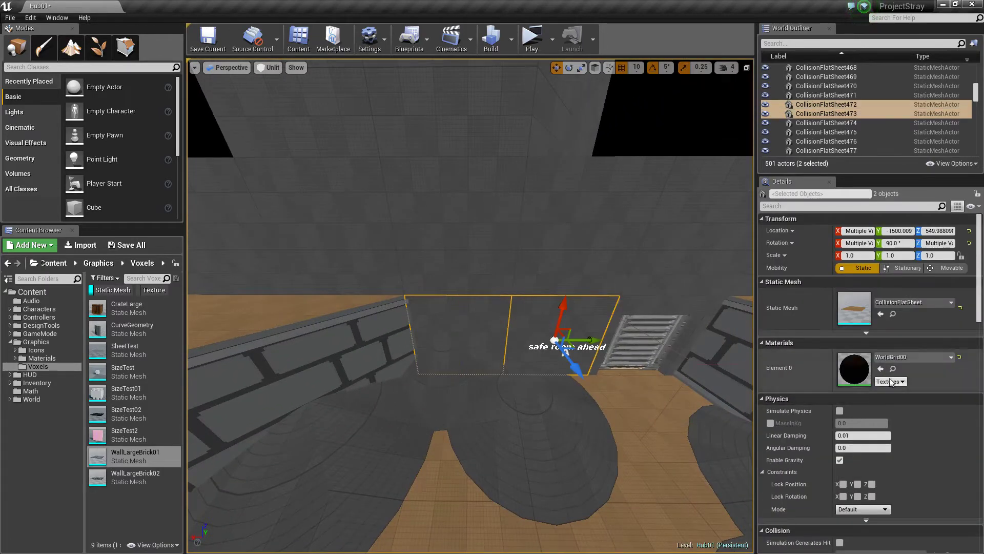
click(880, 314)
right_drag(534, 380, 543, 392)
- Rotate the two brick walls next to the shutter door by 90 degrees so their bricks run horizontally
click(487, 333)
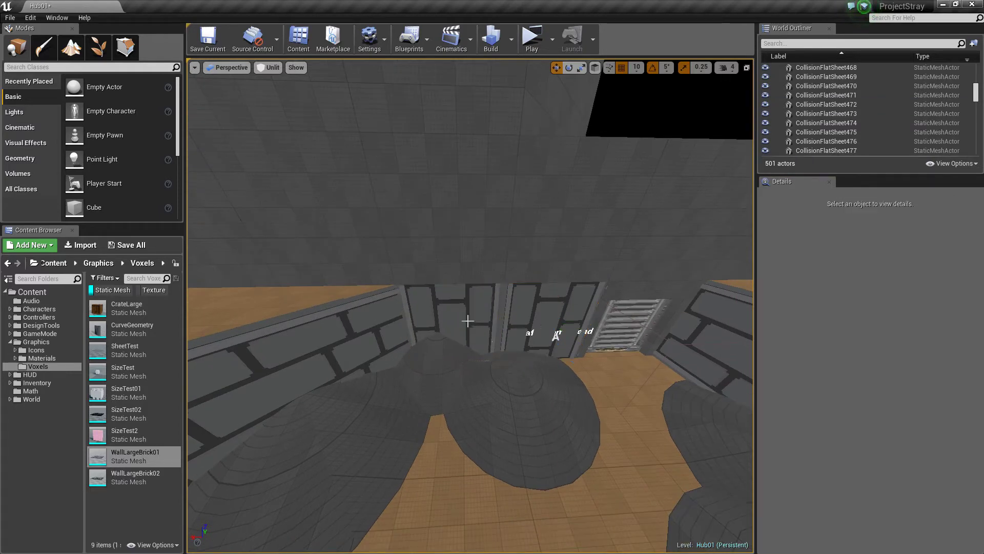
drag(476, 283, 505, 270)
click(536, 307)
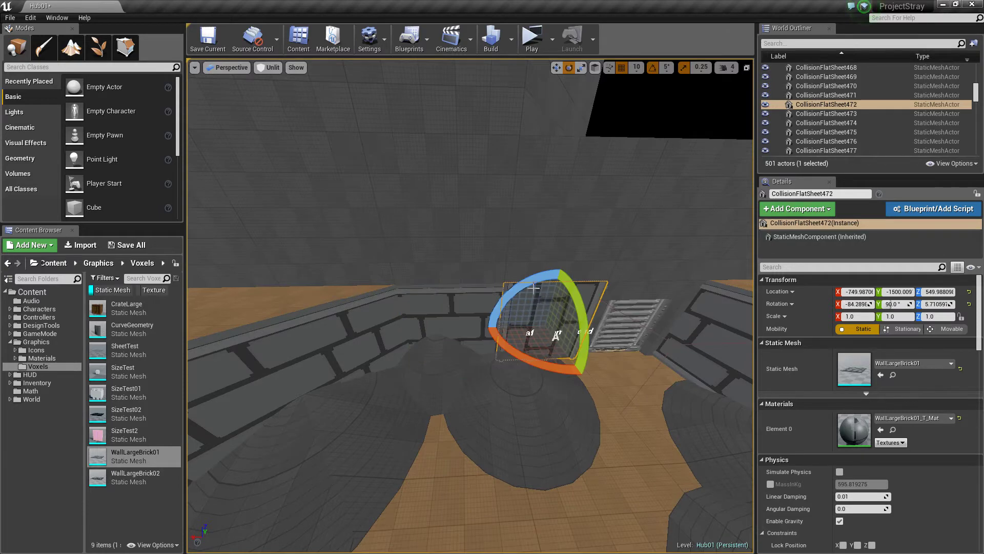
drag(533, 284, 600, 317)
key(Escape)
- Move the "safe room ahead" text out in front of the brick wall
right_drag(387, 318, 373, 343)
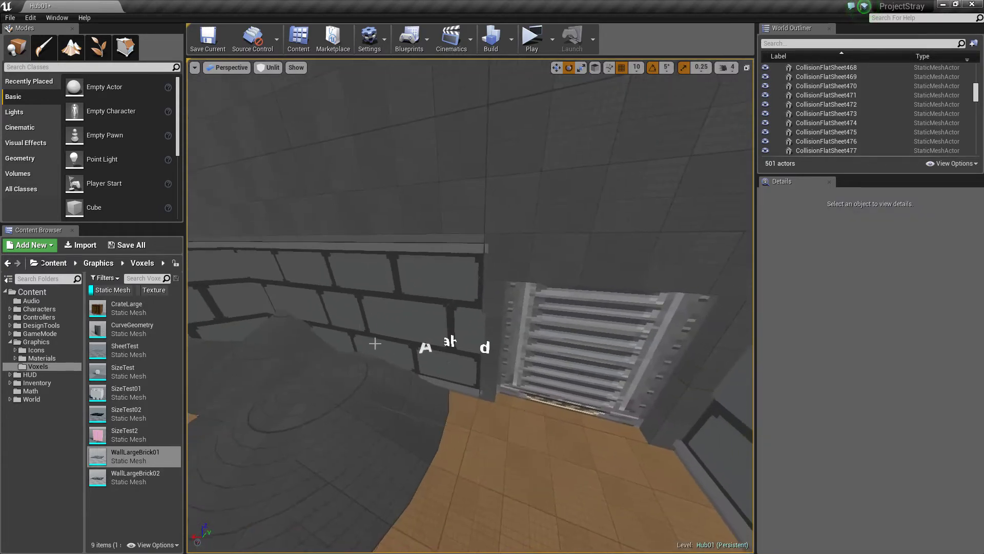
click(423, 348)
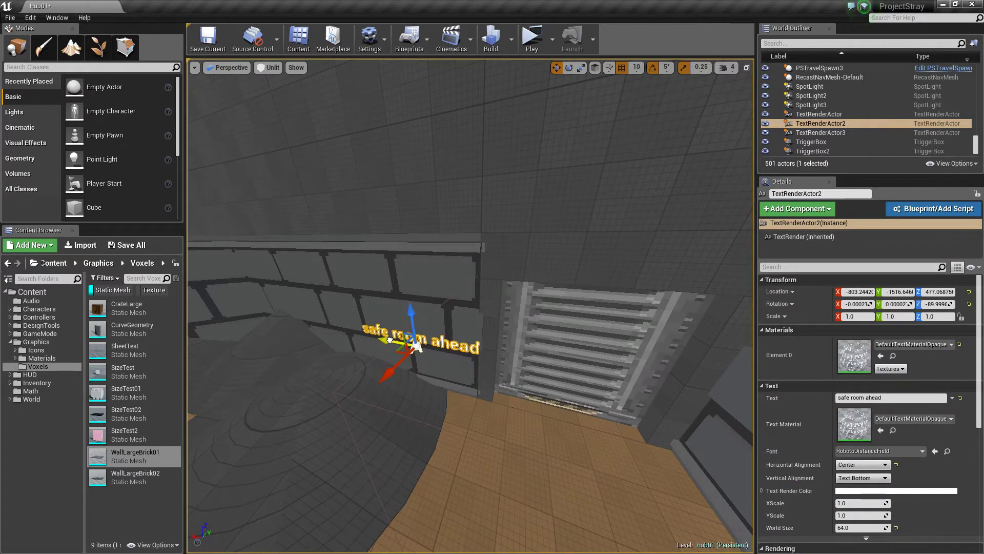
key(Escape)
- Swap the two brick walls on either side of the diagonal section to the WallLargeBrick02 mesh
mouse_move(488, 374)
right_down()
mouse_move(549, 410)
mouse_move(370, 369)
mouse_move(82, 333)
right_up()
key(w)
key(w)
right_drag(718, 313, 526, 373)
key(s)
key(w)
click(455, 325)
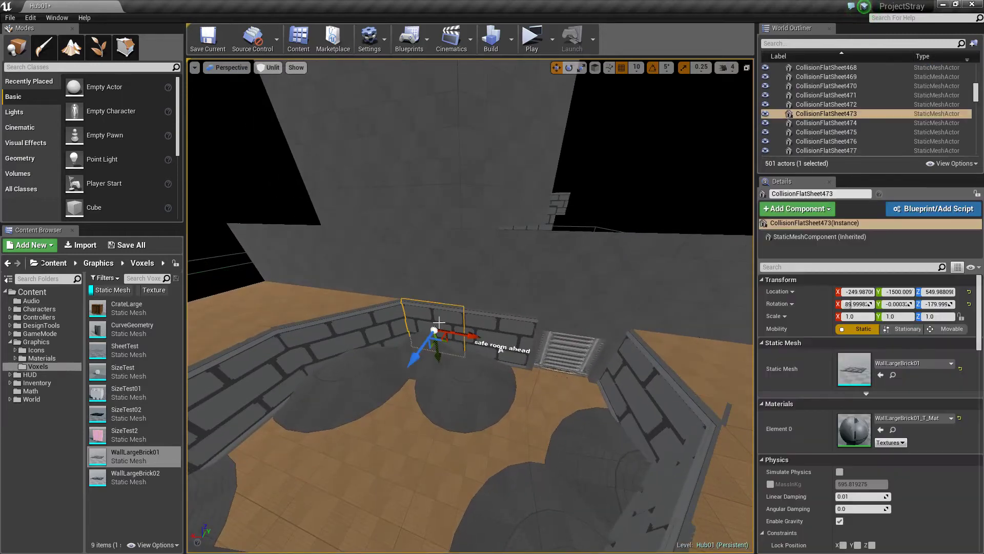
right_drag(455, 325, 415, 328)
ctrl+click(415, 329)
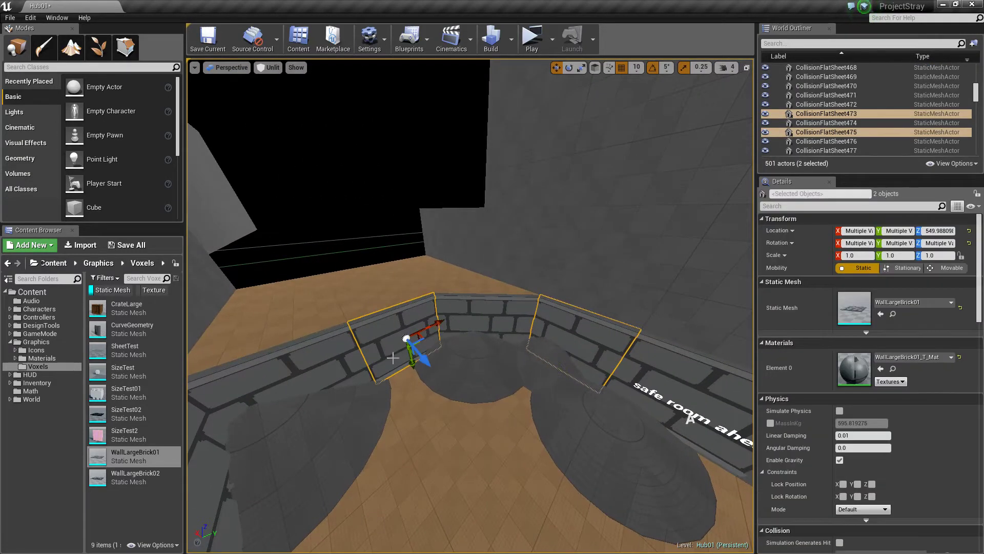
click(133, 477)
click(880, 369)
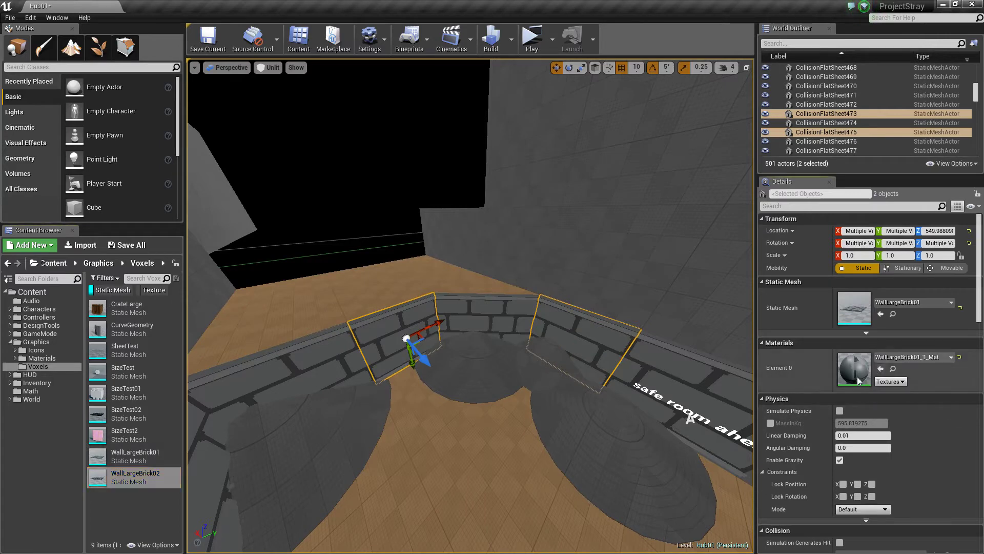
right_drag(584, 436, 67, 335)
key(a)
click(880, 314)
key(Escape)
- Inspect the brick-dressed walls along the crate corridor and through the outdoor area with the stone ground
key(a)
key(w)
key(w)
key(w)
key(w)
key(w)
key(w)
key(w)
key(w)
key(w)
key(w)
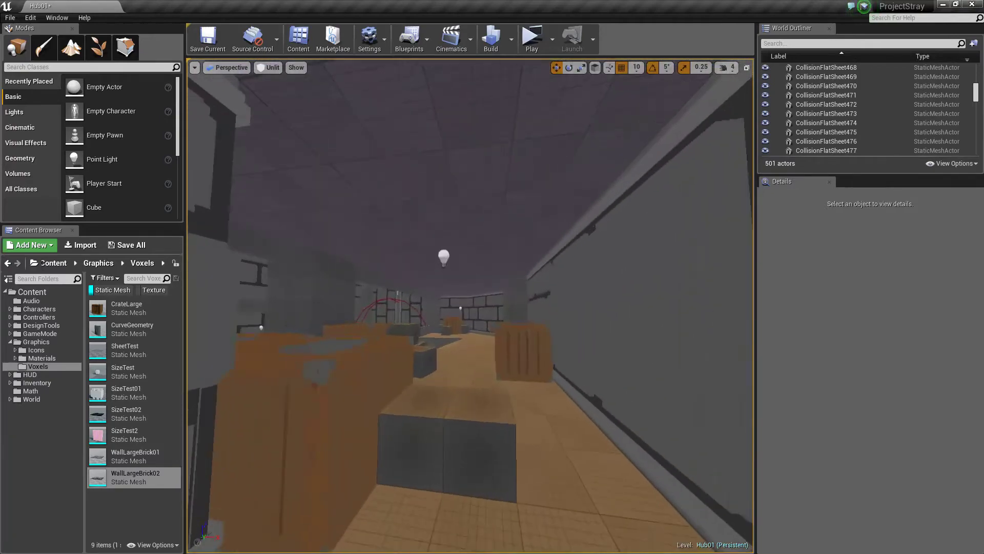
key(w)
right_drag(470, 306, 441, 297)
key(w)
key(w)
key(w)
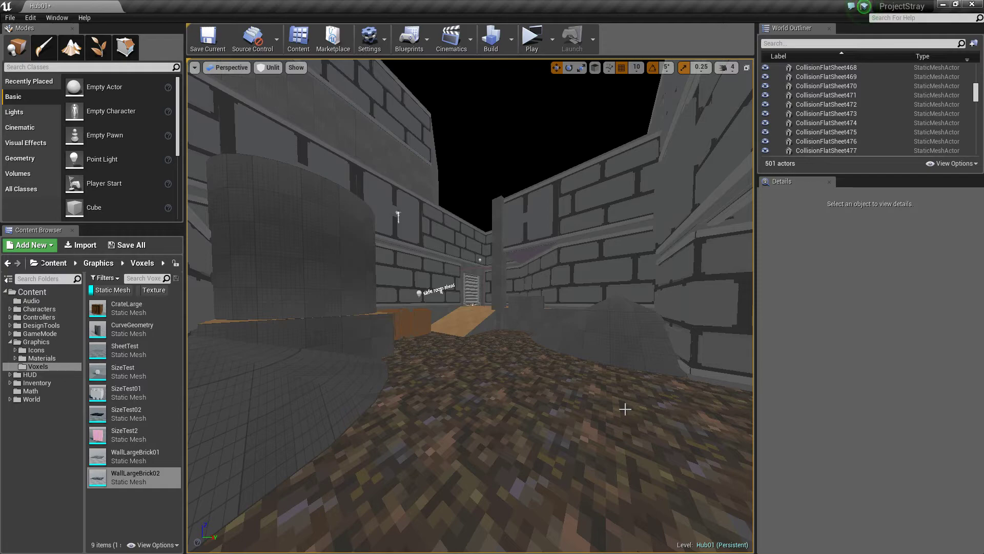
- Examine the large shutter doors and the plain wall surfaces around their frames
key(w)
mouse_move(620, 431)
right_down()
mouse_move(626, 410)
mouse_move(600, 405)
mouse_move(575, 379)
mouse_move(728, 400)
mouse_move(713, 384)
mouse_move(620, 431)
right_up()
key(w)
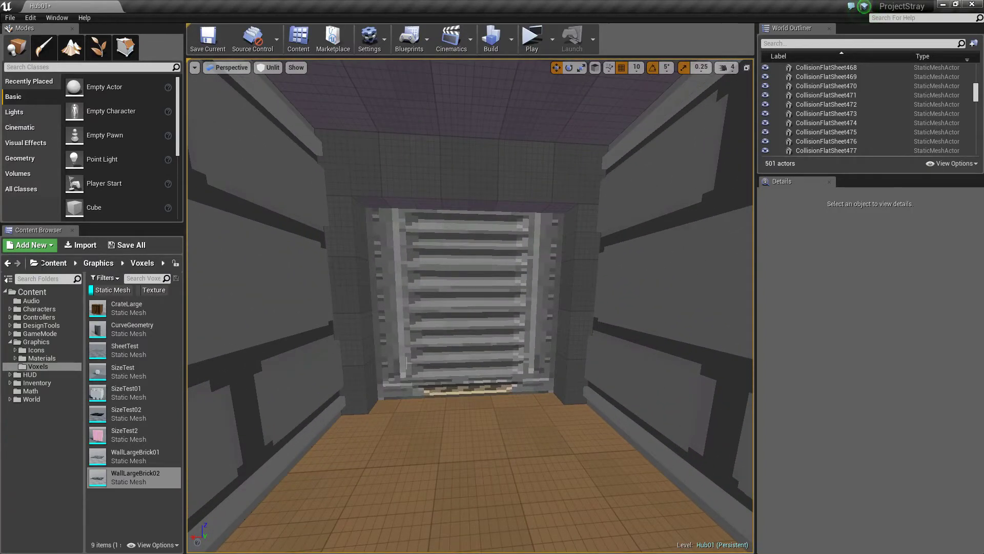
right_drag(474, 387, 456, 374)
key(w)
key(w)
click(464, 339)
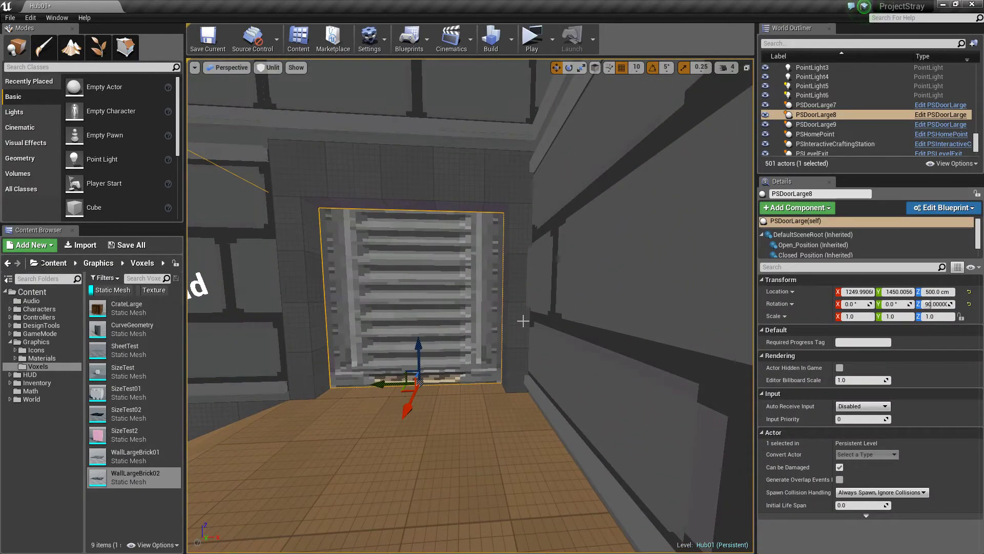
key(Escape)
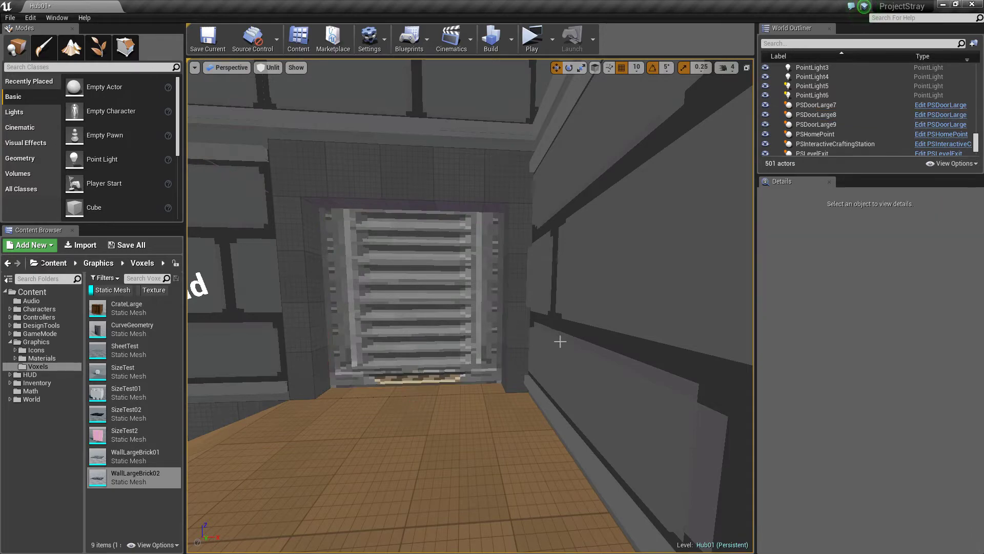
right_drag(561, 340, 344, 320)
key(w)
key(w)
key(w)
key(w)
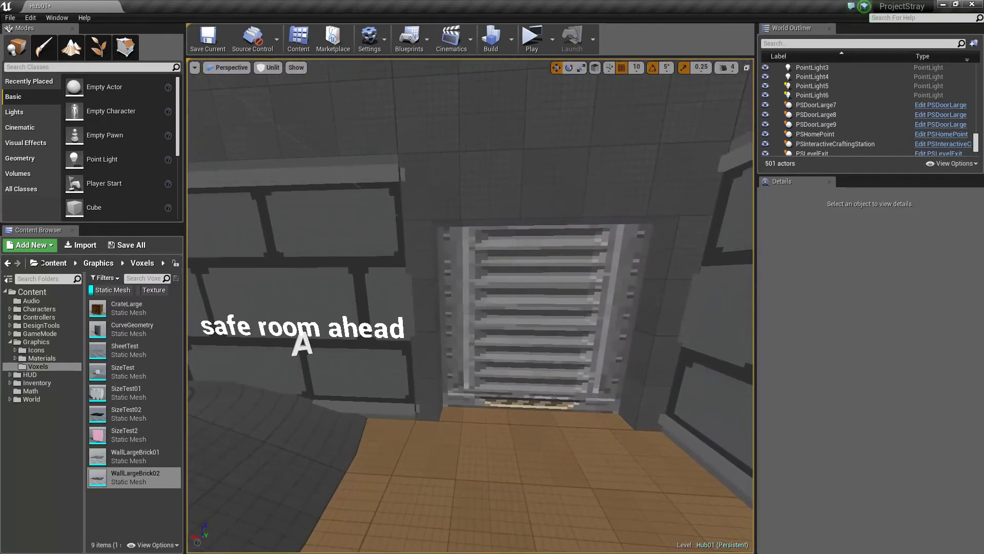
- Switch to MagicaVoxel and examine the CrateLarge model's front, corner and top from several angles
key(alt+Tab)
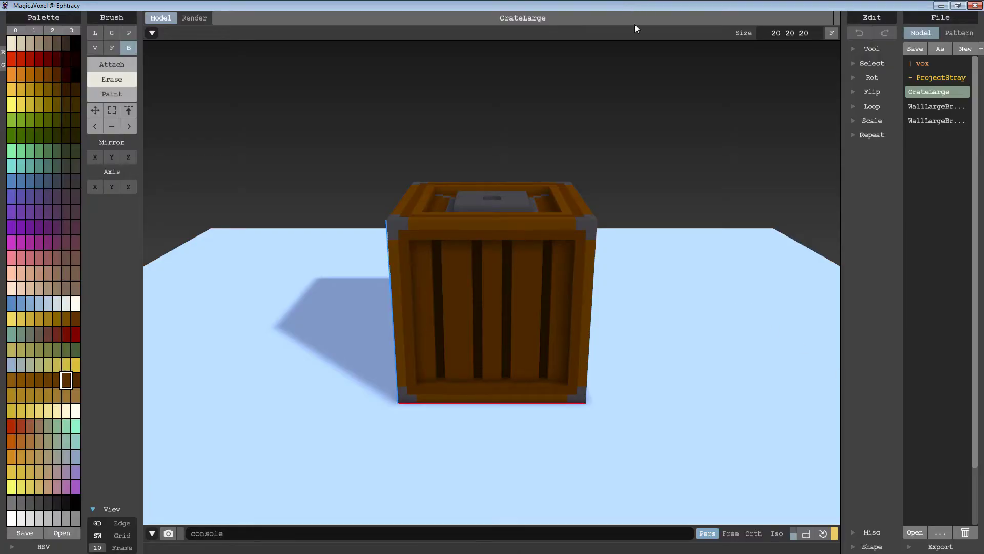
right_drag(675, 288, 530, 287)
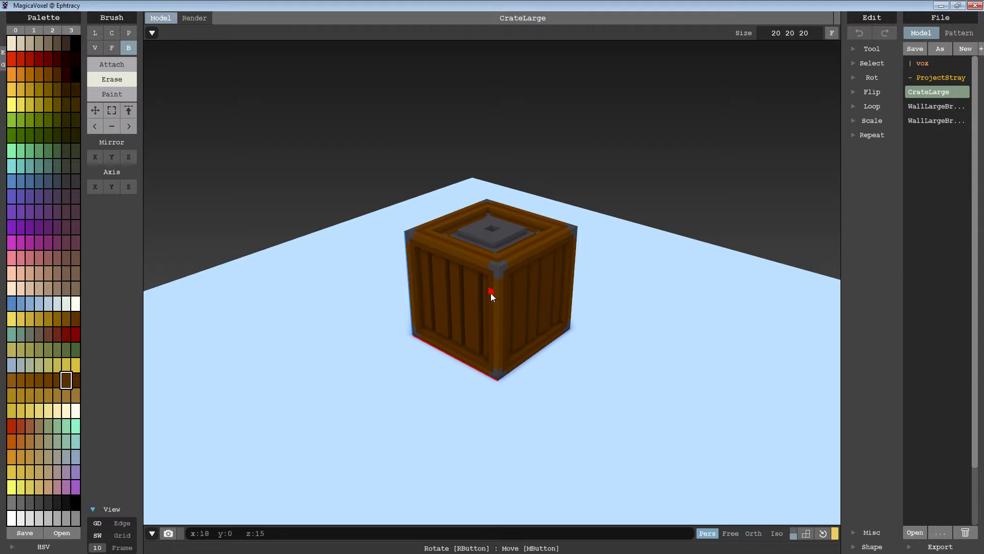
right_drag(601, 278, 598, 257)
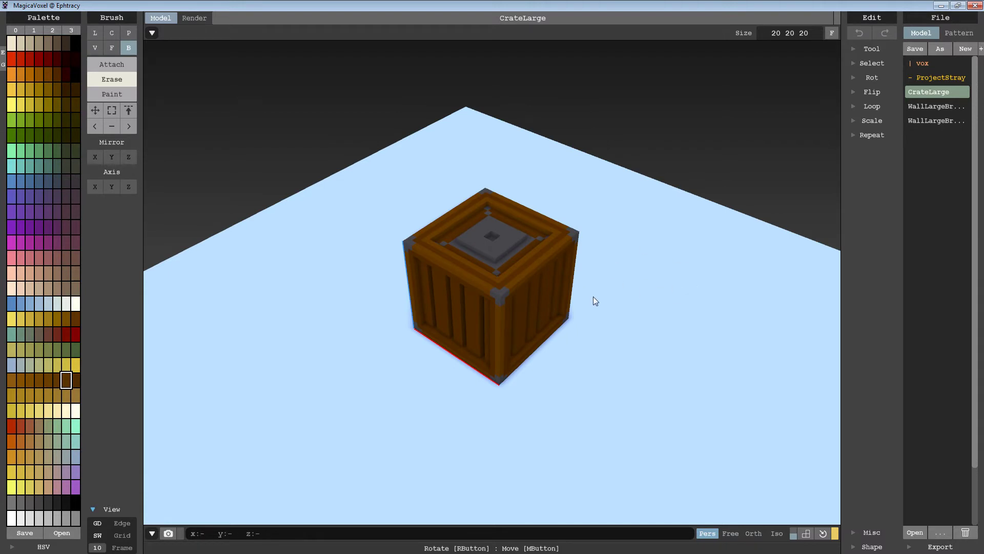
right_drag(593, 296, 608, 284)
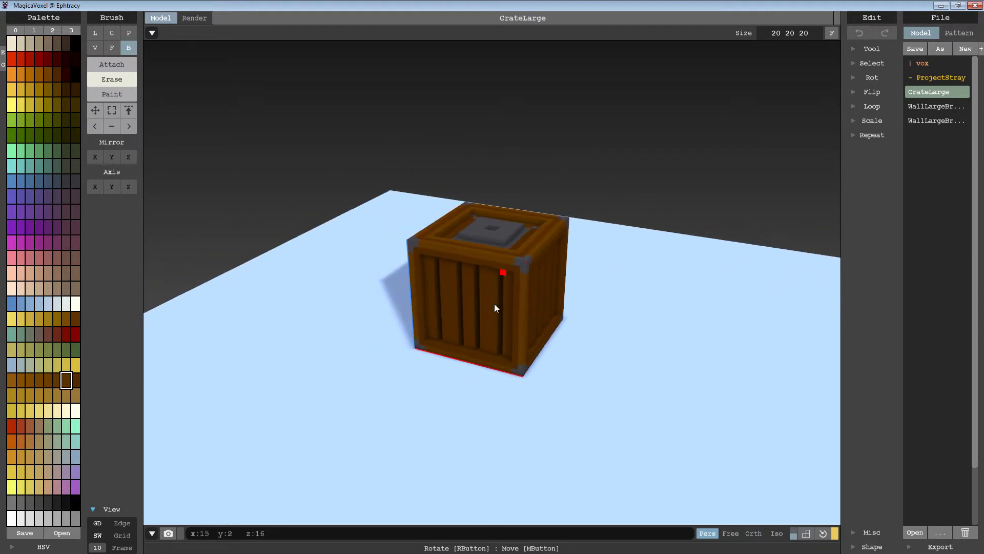
click(942, 6)
- Back in the Unreal level, view the brick-walled outdoor area and set the viewport's view mode to Lit
right_drag(557, 308, 315, 313)
key(w)
key(w)
right_drag(522, 216, 743, 205)
key(w)
key(w)
key(w)
key(s)
click(268, 67)
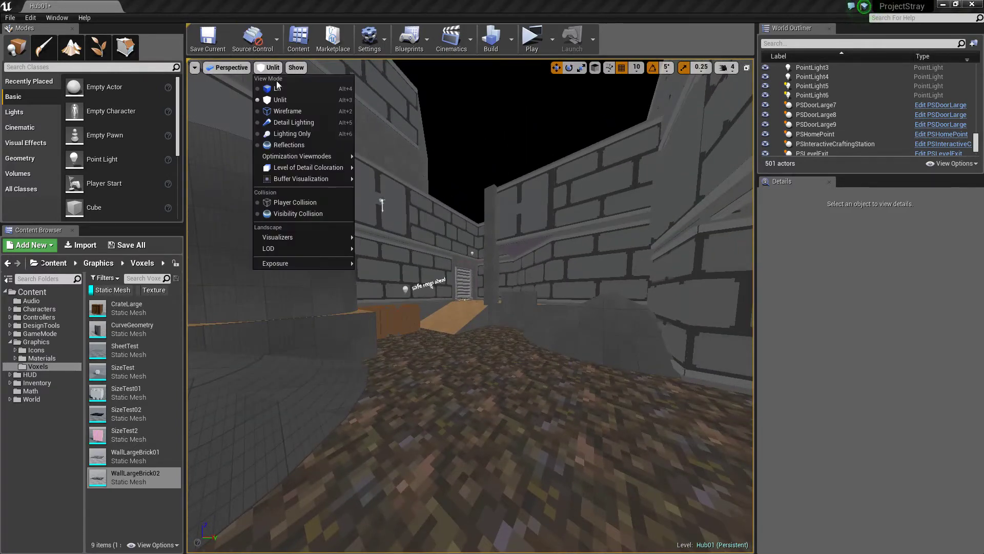
click(220, 84)
- Inspect the lit outdoor area and select the CrateLarge2 crate near the "safe room ahead" text for a close look
right_drag(297, 115, 302, 215)
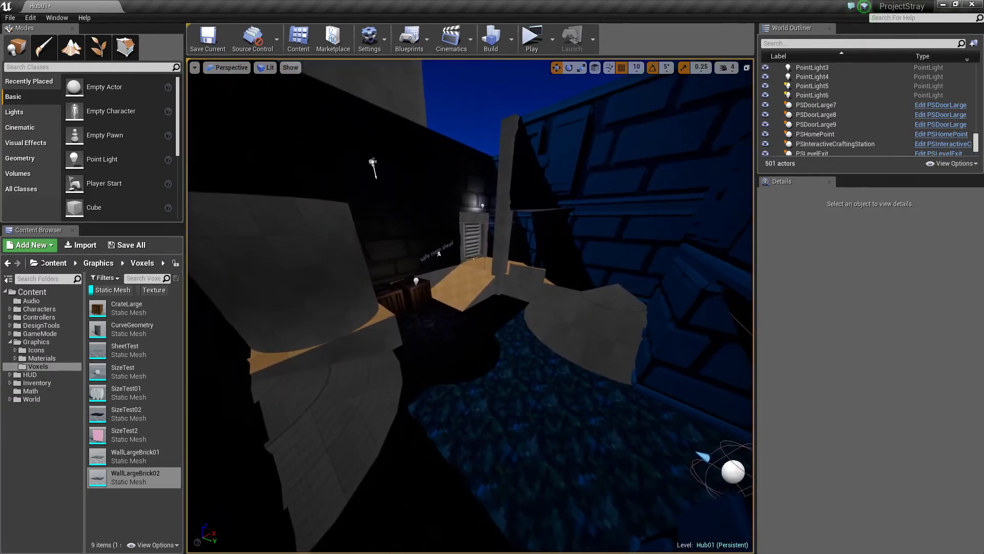
key(s)
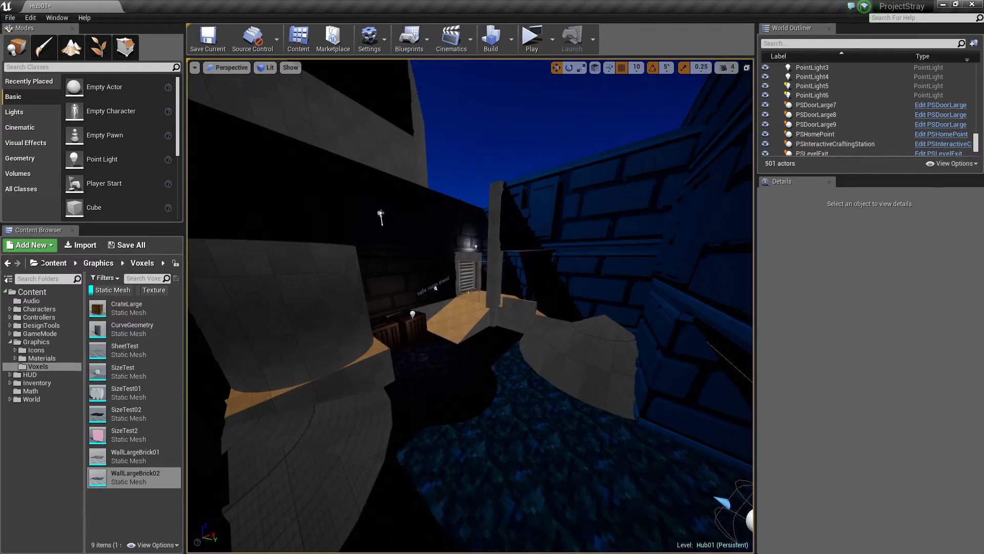
key(w)
right_drag(470, 305, 395, 315)
key(s)
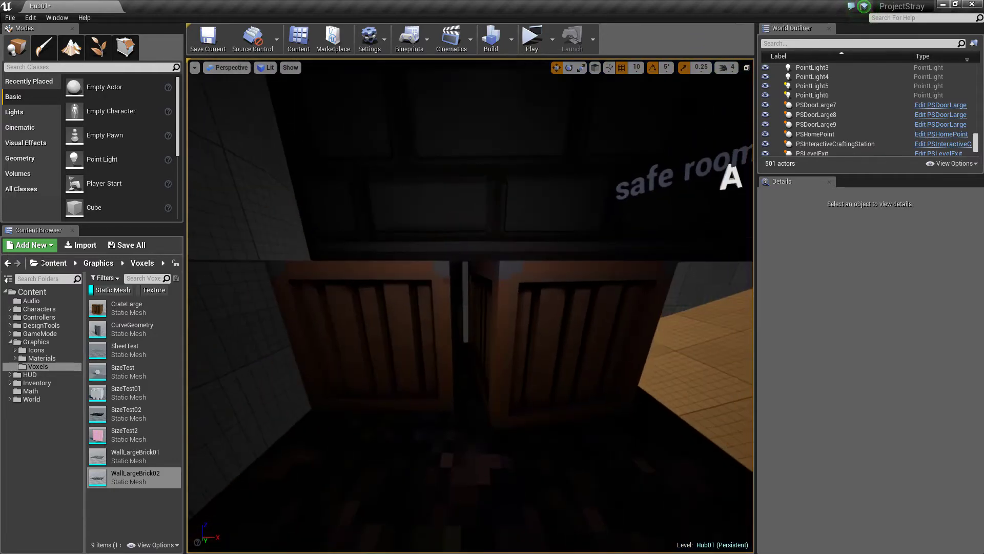
key(w)
right_drag(489, 360, 433, 359)
click(490, 359)
key(d)
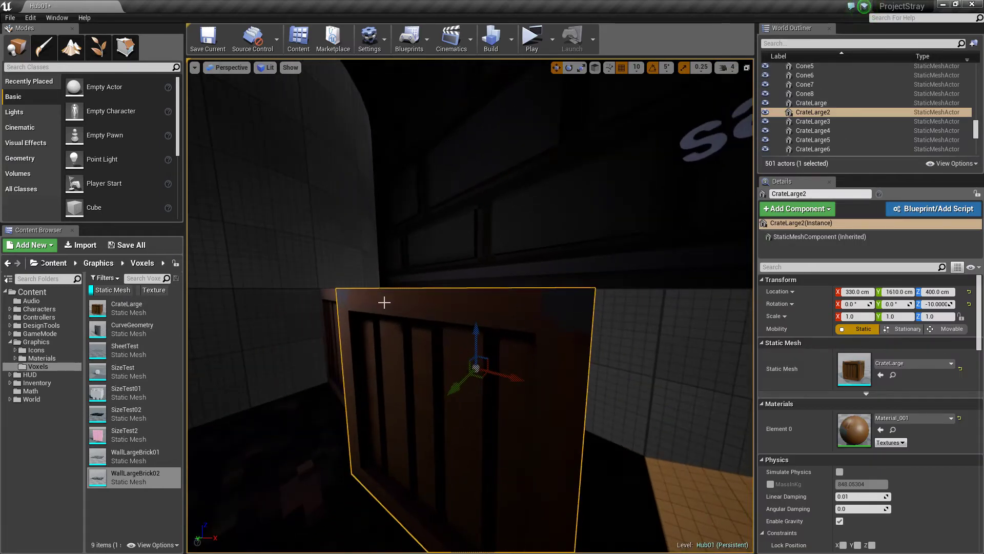
- Look over the moonlit brick walls, crates and stone ground of the outdoor area from farther back
right_drag(384, 302, 556, 320)
key(a)
key(s)
key(s)
key(w)
key(s)
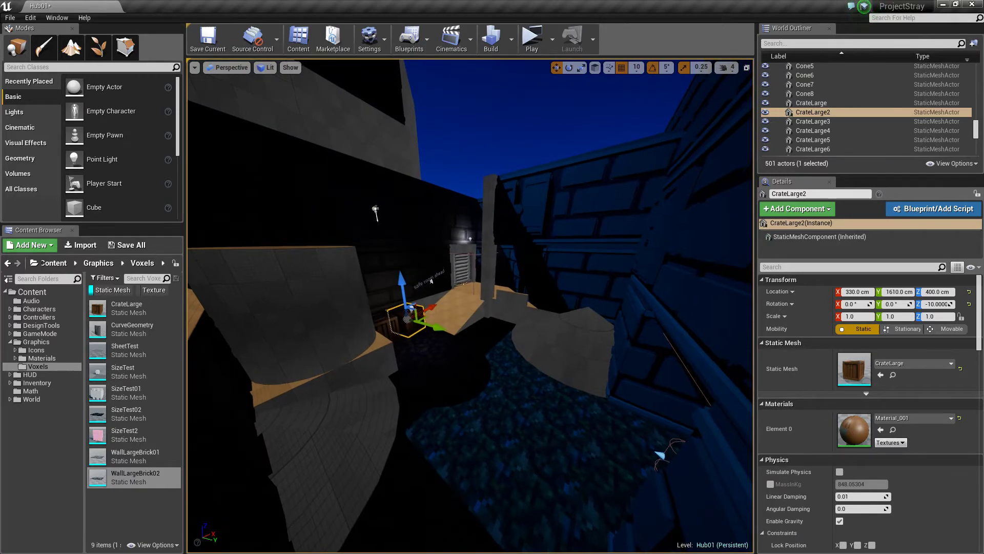
key(w)
right_drag(498, 305, 343, 419)
key(s)
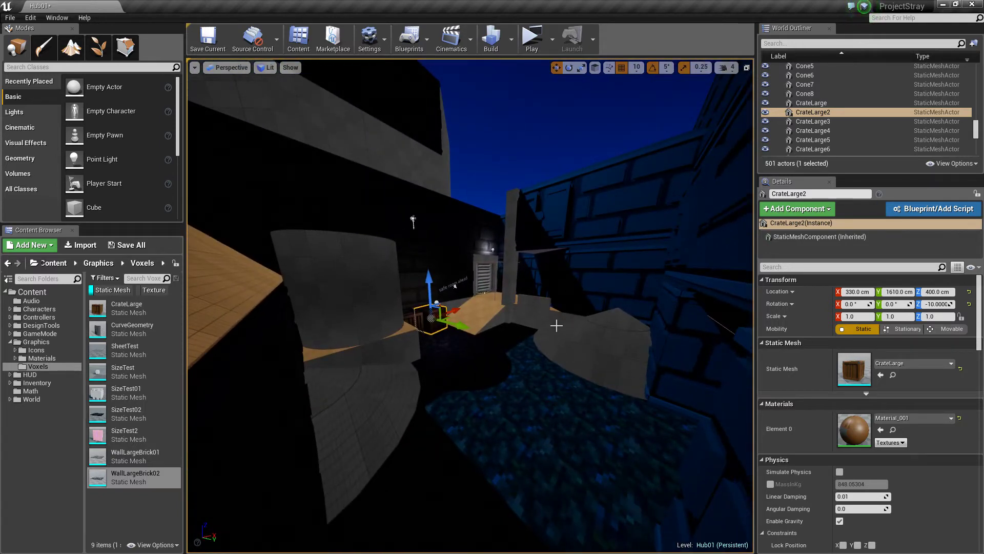
- Examine the crate, blue-lit brick wall and shutter door in the wood-floored area under lit shading
right_click(590, 333)
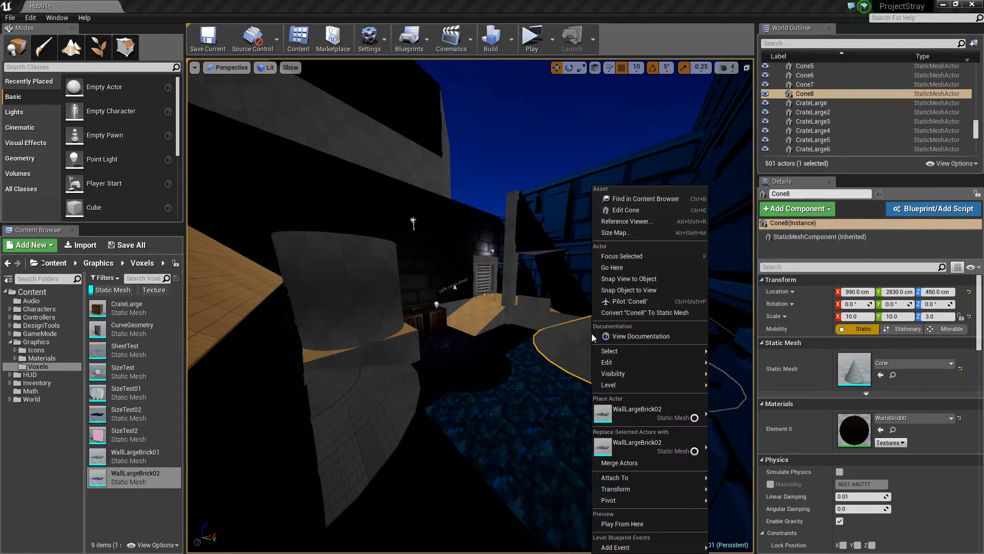
right_drag(531, 322, 641, 293)
key(w)
key(w)
key(d)
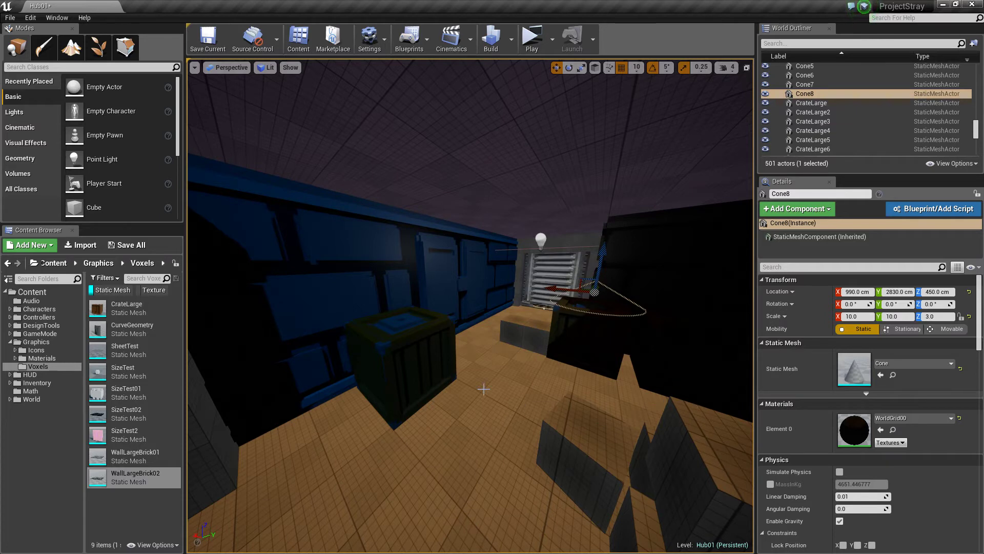
mouse_move(591, 387)
right_down()
mouse_move(582, 388)
mouse_move(623, 388)
mouse_move(590, 388)
right_up()
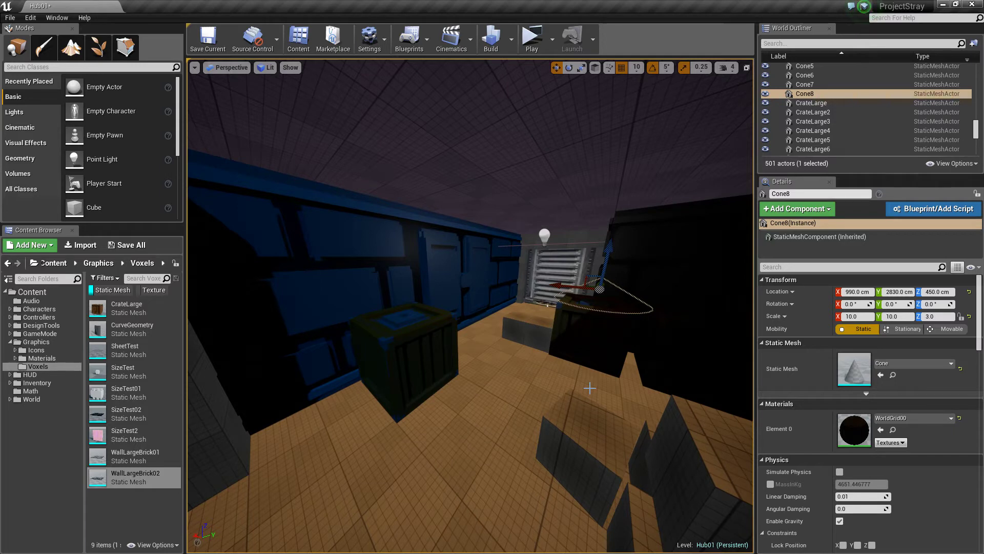
mouse_move(584, 388)
right_down()
mouse_move(421, 388)
mouse_move(566, 388)
right_up()
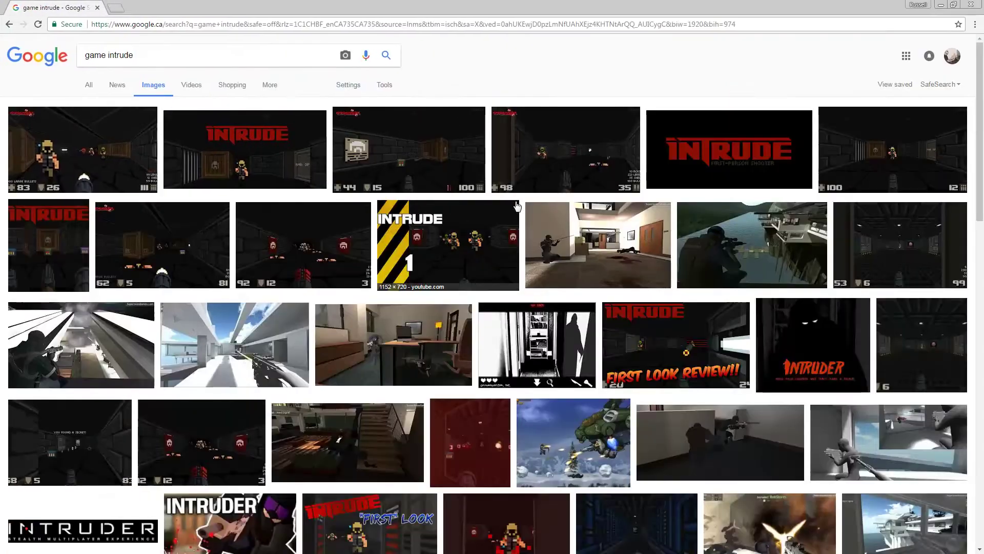
- In the browser's "game intrude" image results, enlarge the "Intrude PC Game Free Download" screenshot and study its walls and floor
click(549, 179)
double_click(567, 9)
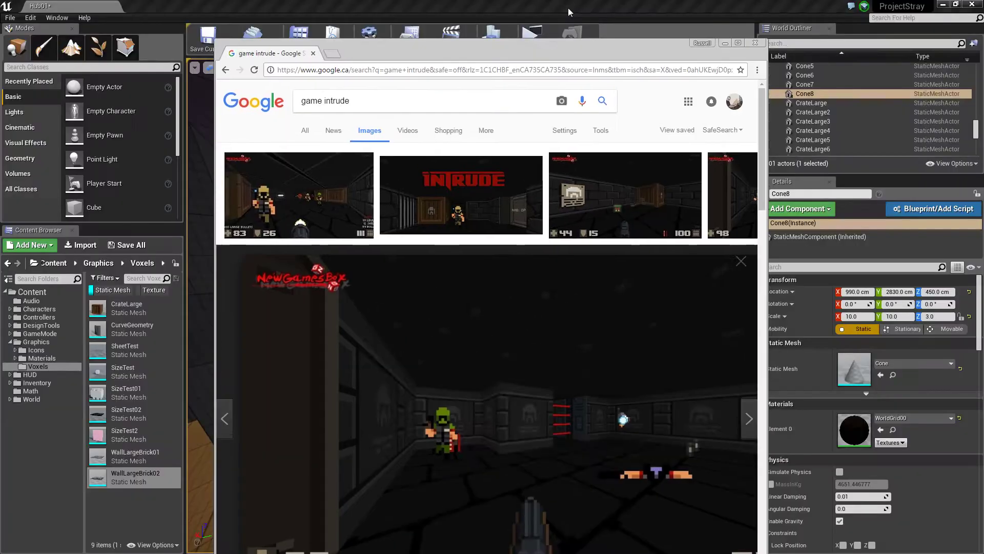
drag(633, 53, 636, 24)
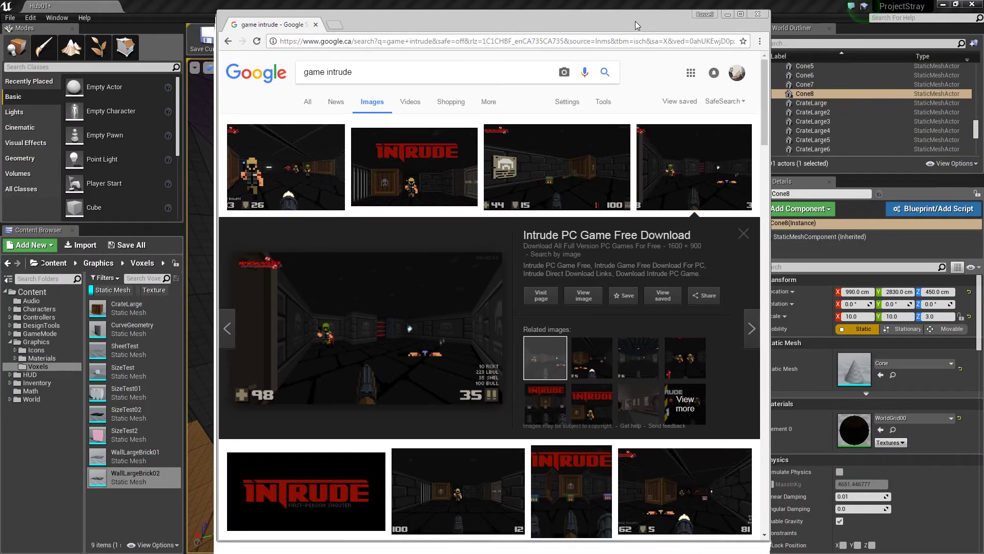
click(741, 15)
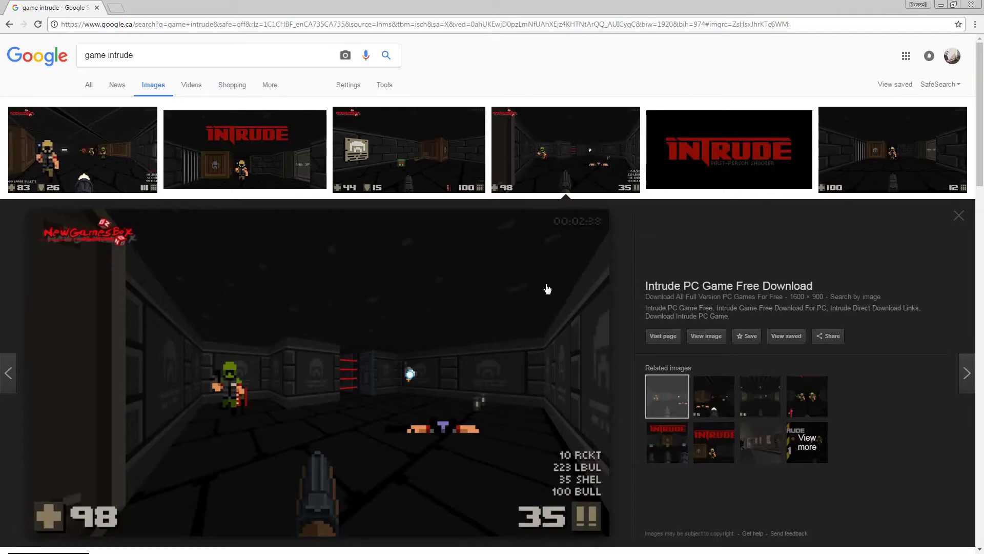
scroll(548, 288, down, 3)
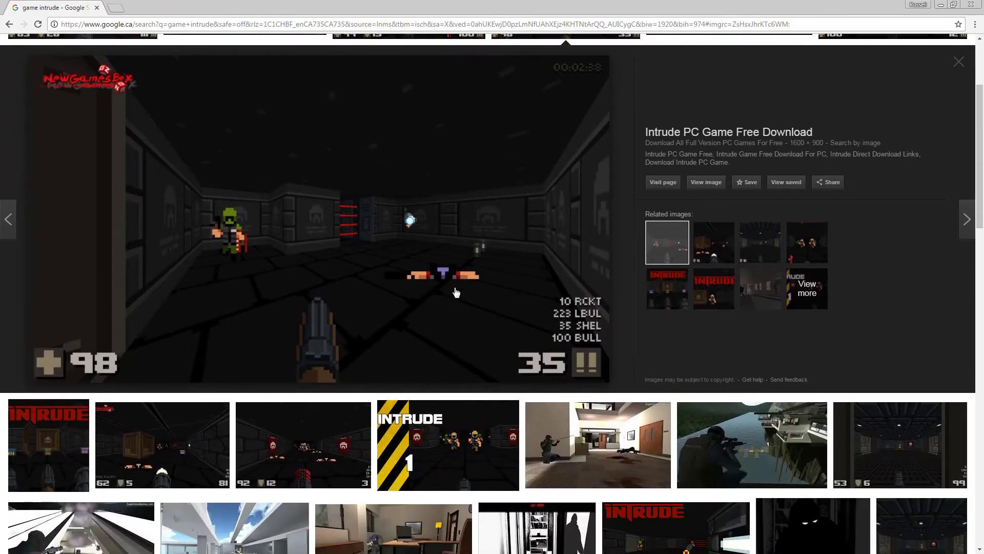
scroll(456, 292, up, 3)
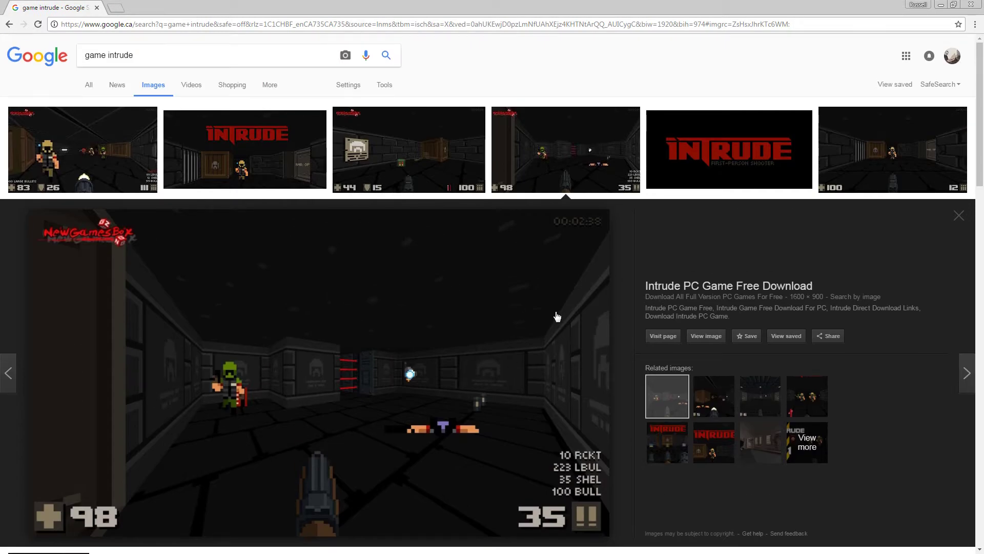
scroll(556, 317, down, 4)
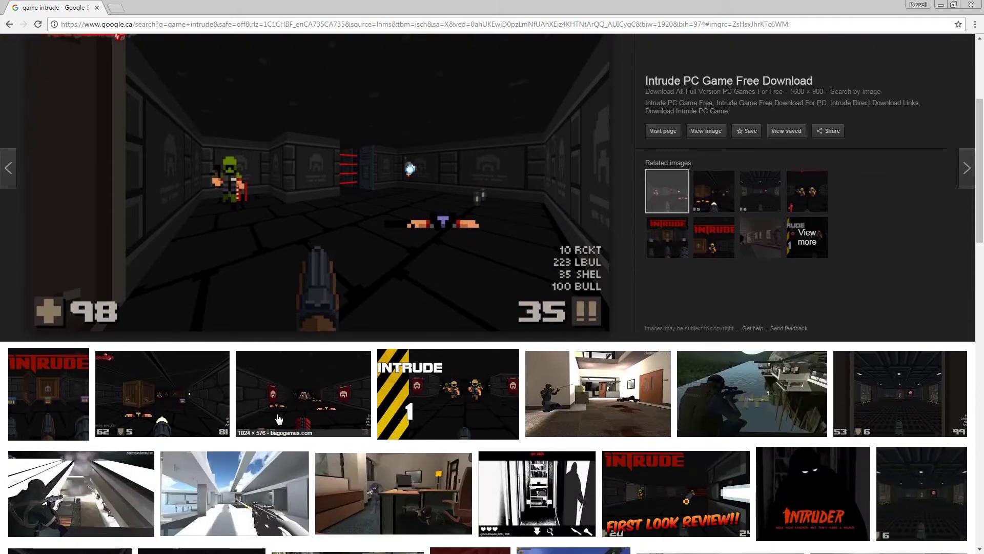
scroll(313, 404, up, 3)
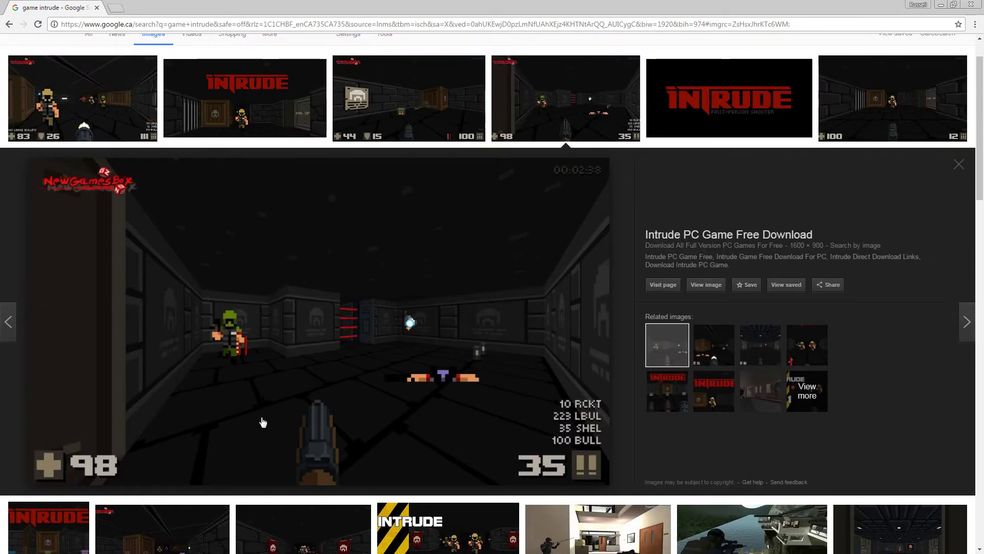
scroll(263, 422, up, 1)
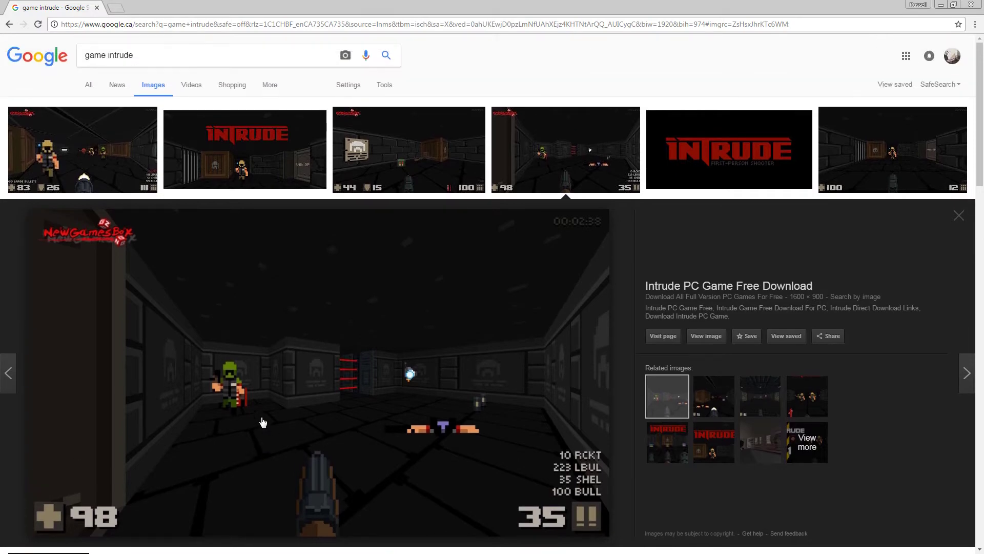
scroll(263, 422, down, 5)
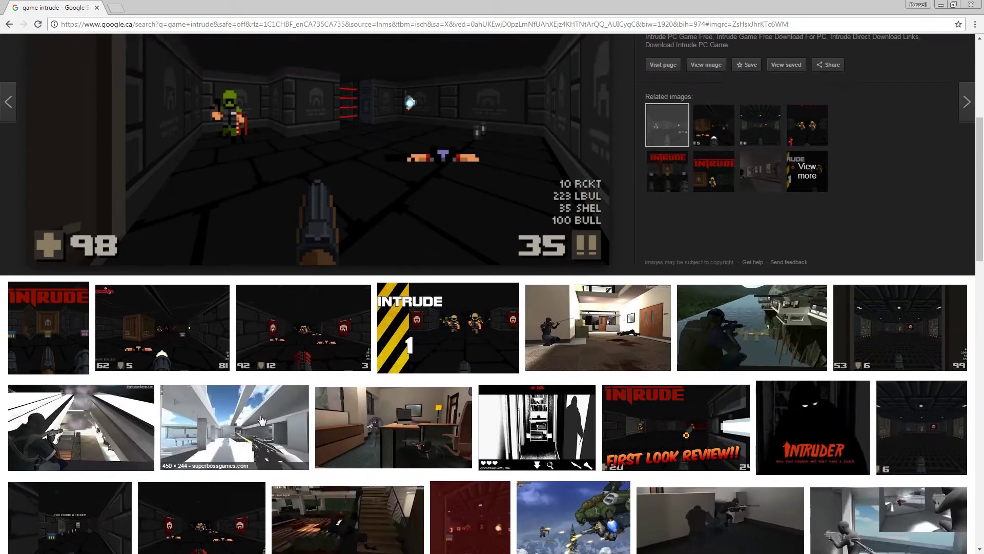
scroll(261, 419, up, 2)
scroll(458, 417, up, 3)
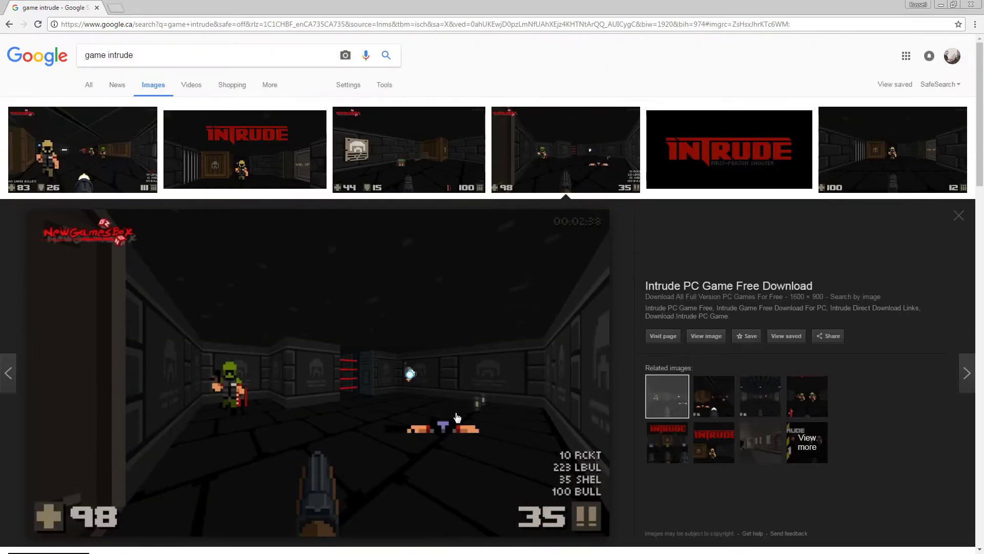
- Browse more of the Intrude image results and view the "Intrude Review" corridor screenshot as a lighting and style reference
scroll(453, 408, down, 8)
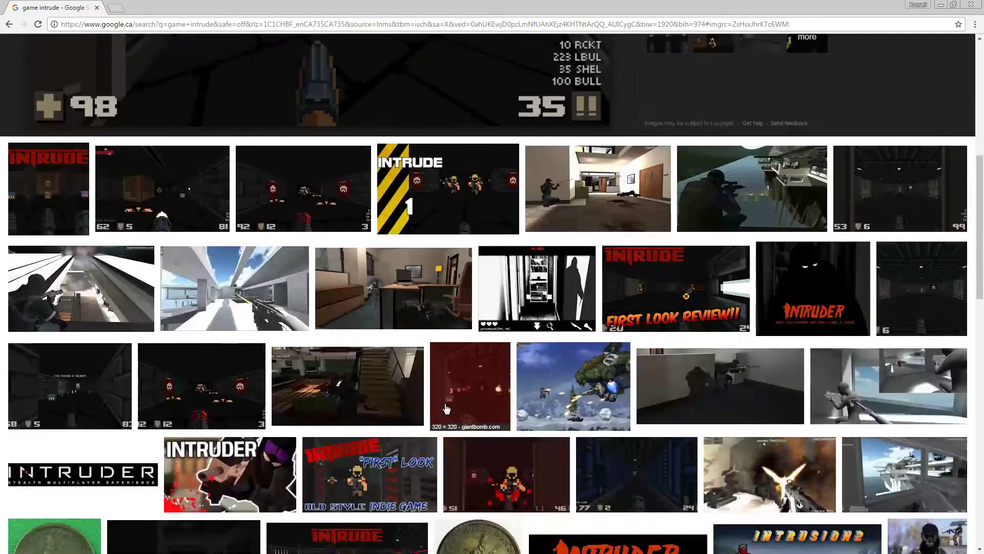
scroll(443, 408, down, 1)
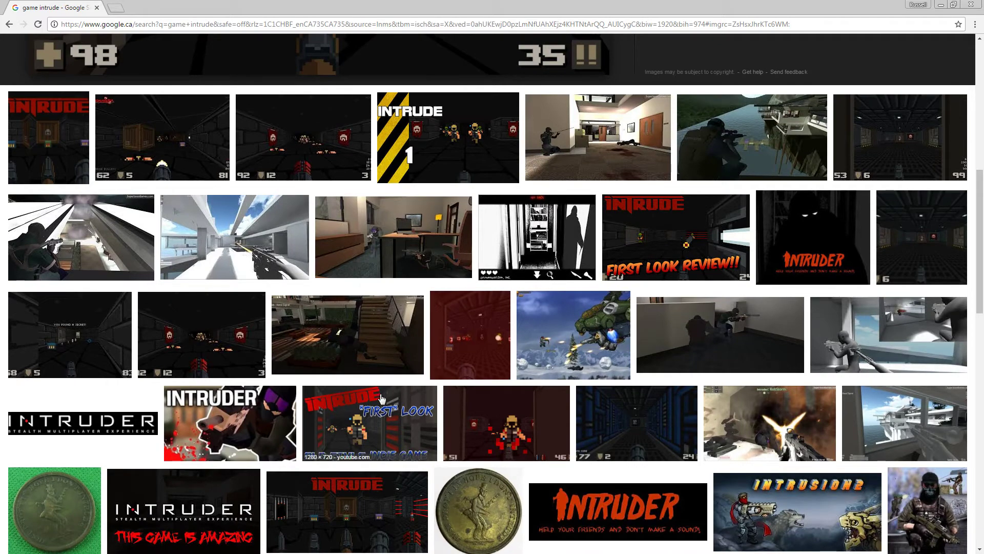
scroll(381, 398, up, 1)
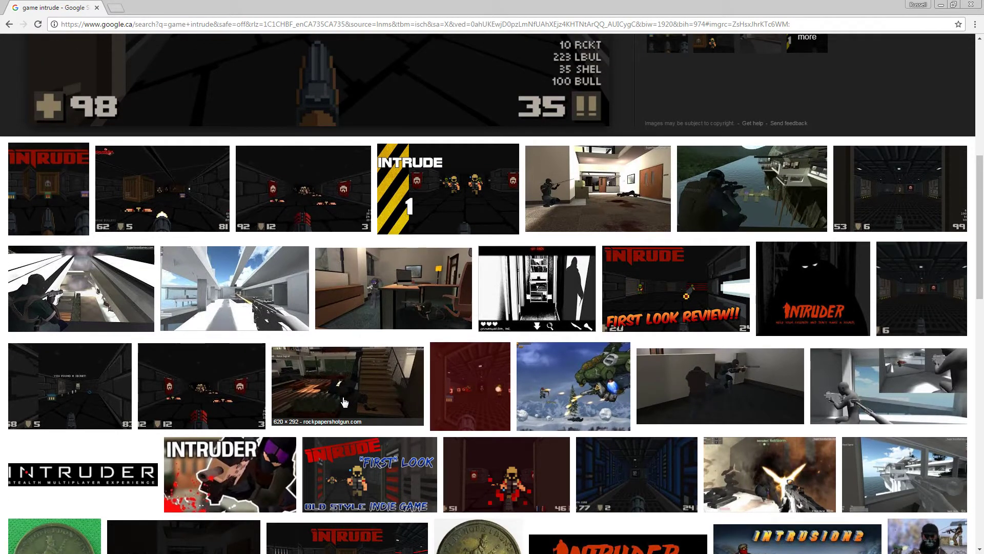
scroll(357, 406, up, 3)
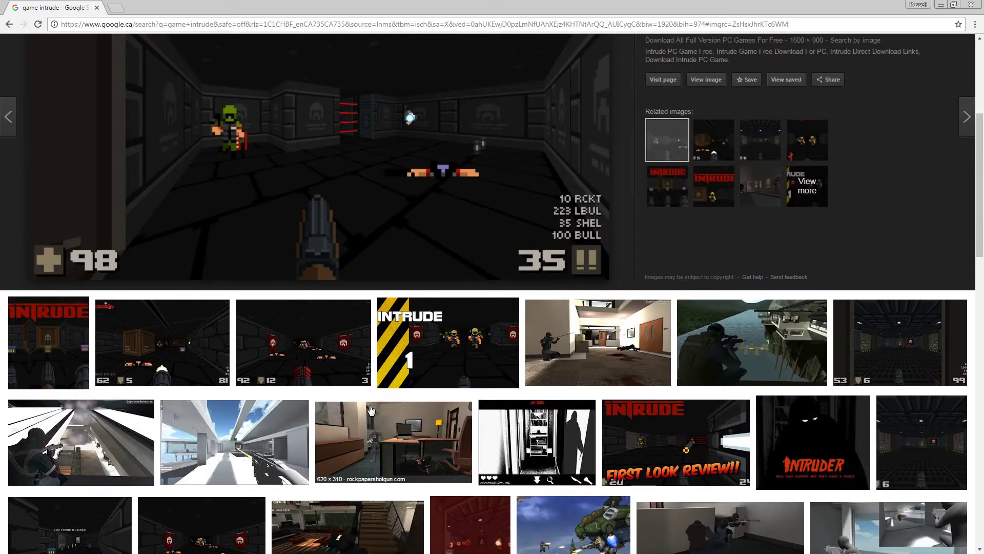
click(902, 342)
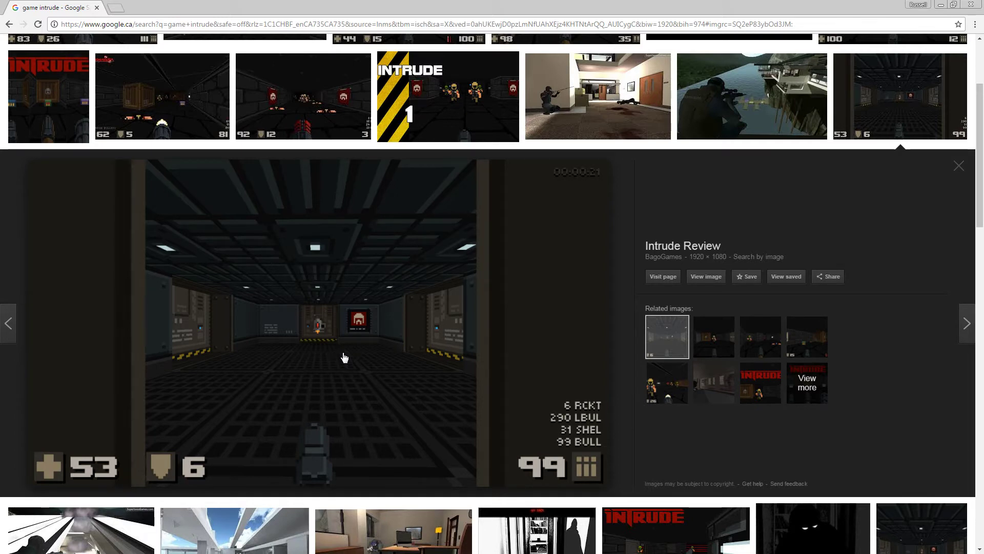
click(942, 5)
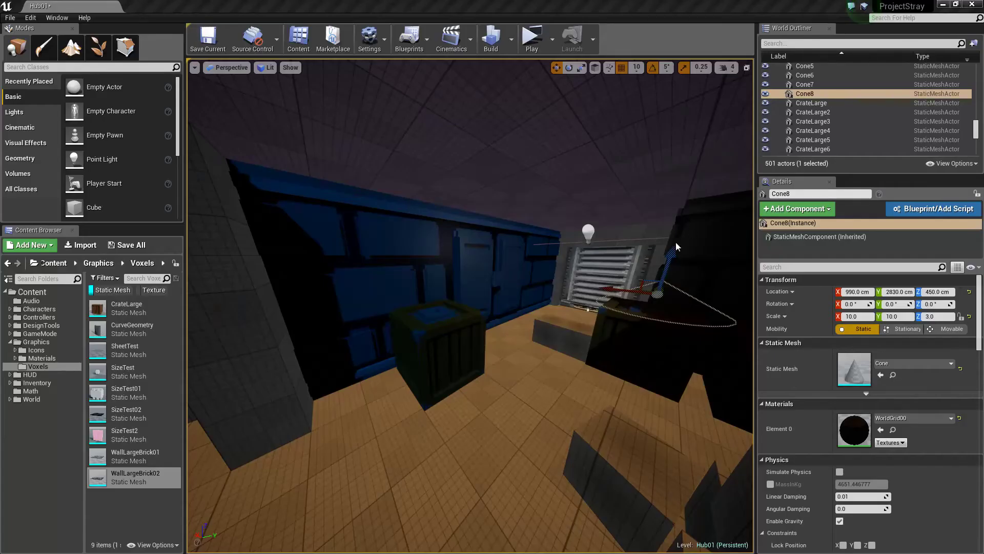
- Back in the Unreal level, review the lit brick walls, ramps and stone ground of the outdoor area
mouse_move(502, 320)
right_down()
mouse_move(587, 299)
mouse_move(602, 328)
mouse_move(618, 307)
mouse_move(505, 272)
mouse_move(405, 284)
mouse_move(333, 277)
mouse_move(344, 269)
mouse_move(334, 310)
mouse_move(492, 300)
mouse_move(514, 307)
right_up()
key(w)
key(w)
key(w)
key(w)
key(s)
key(s)
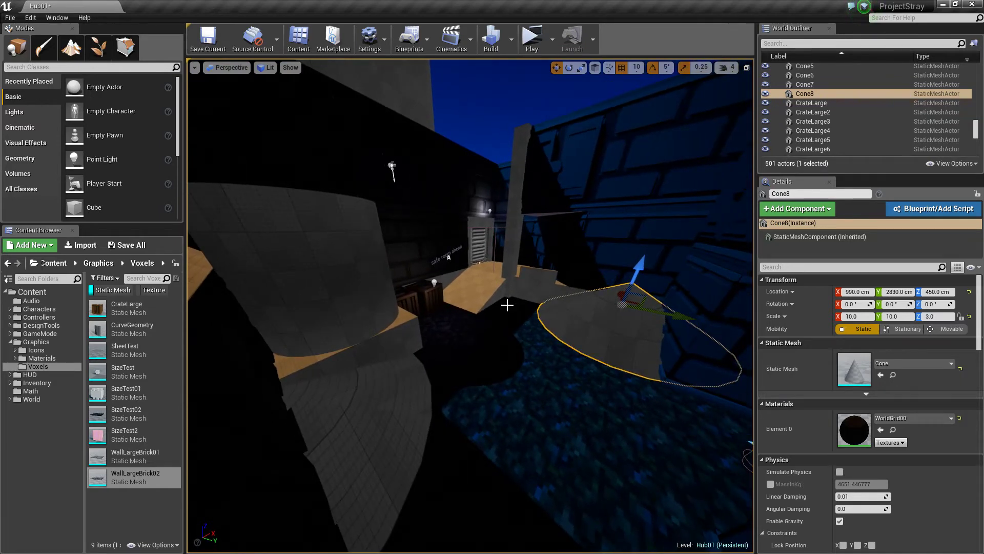
- Tour the large hall around the Fabrication Station, examining its plain walls, pillars, beams and lights
right_drag(507, 305, 288, 174)
key(w)
key(w)
key(w)
key(s)
key(w)
key(s)
key(w)
key(w)
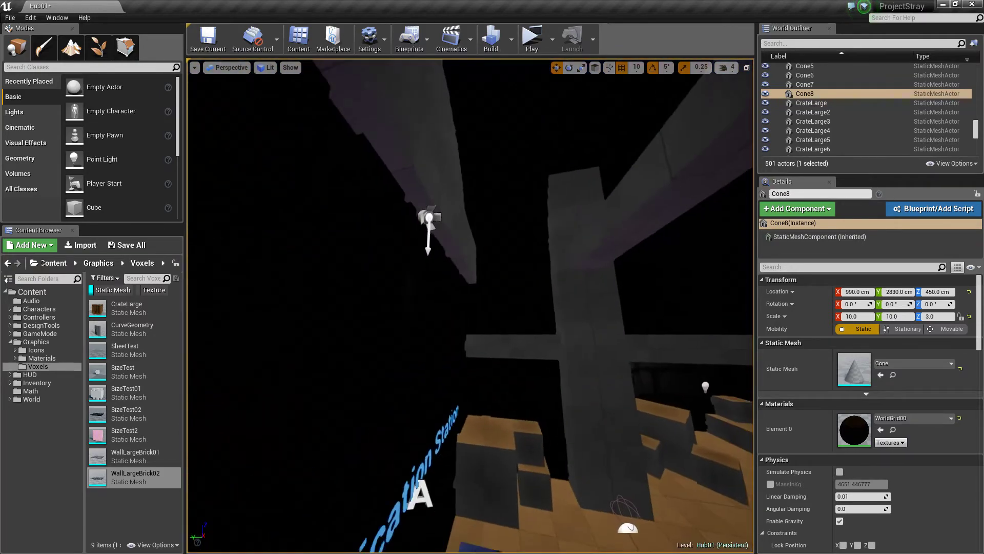
right_drag(513, 287, 605, 277)
key(w)
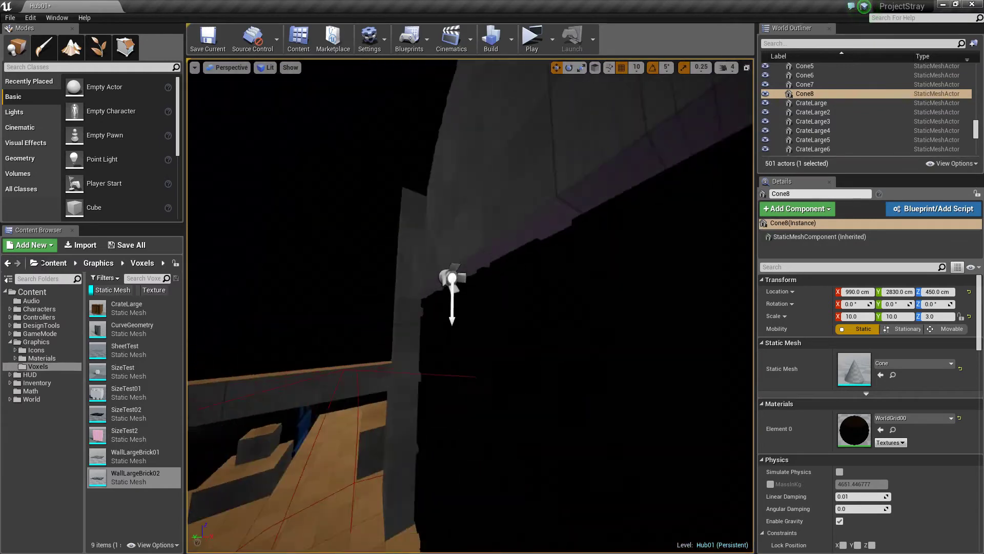
right_drag(470, 277, 123, 308)
key(s)
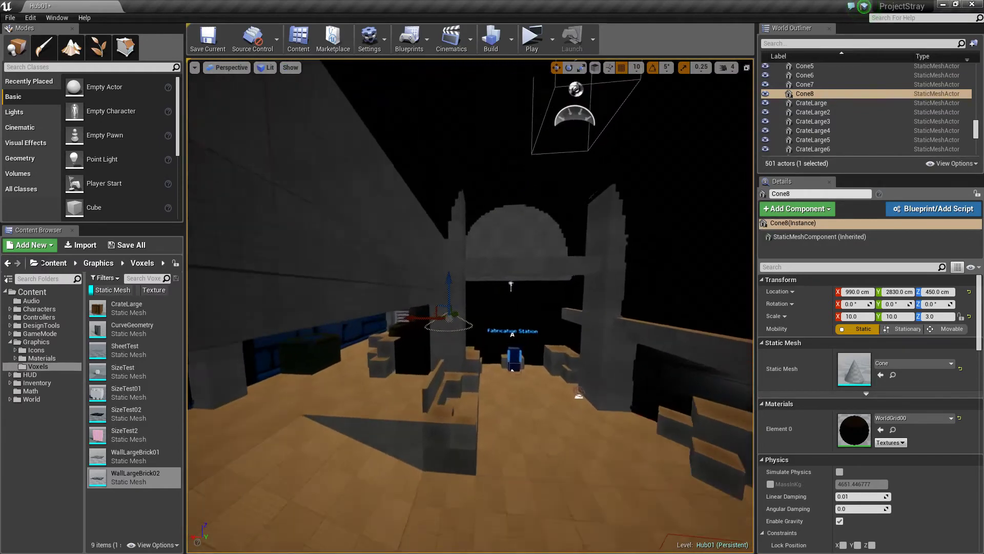
- Clear the cone selection and survey the hall's stair blocks, walls and the adjoining outdoor area from above
key(w)
right_drag(470, 306, 411, 302)
key(w)
key(w)
key(Escape)
key(w)
right_drag(470, 305, 579, 333)
key(w)
key(w)
key(s)
key(w)
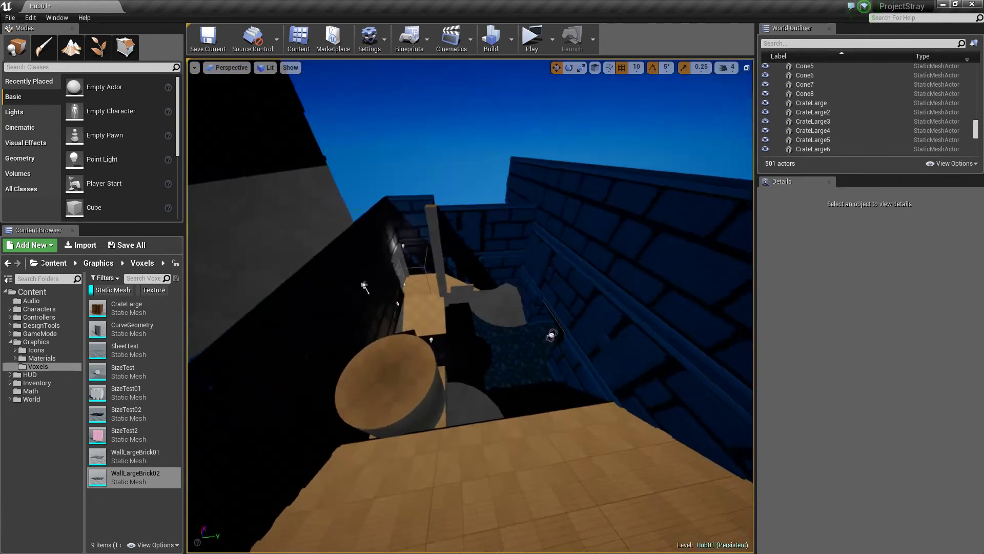
- Examine the outdoor area's crates, rounded pillar, blue ground and lit brick wall beside the safe room door
key(w)
right_drag(519, 327, 400, 272)
key(s)
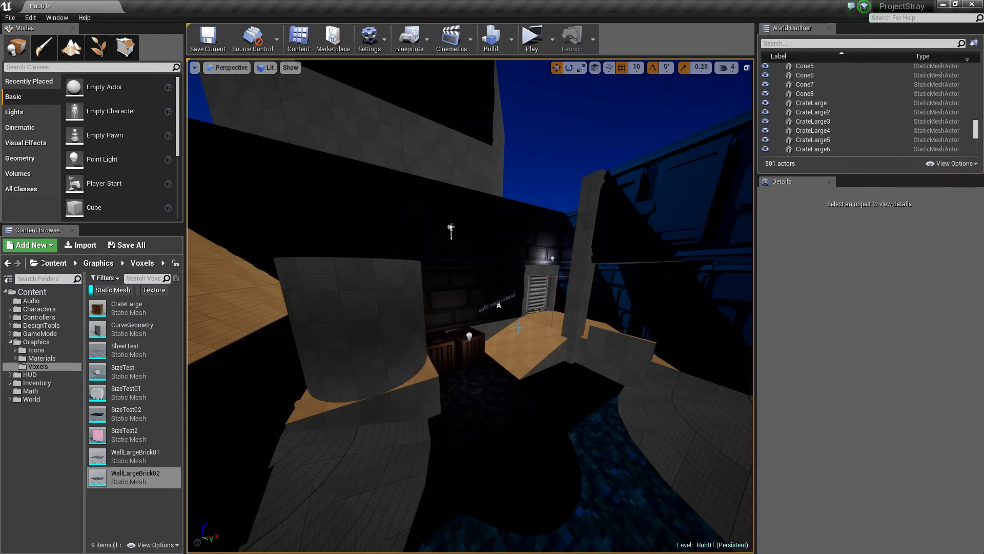
right_drag(521, 329, 549, 341)
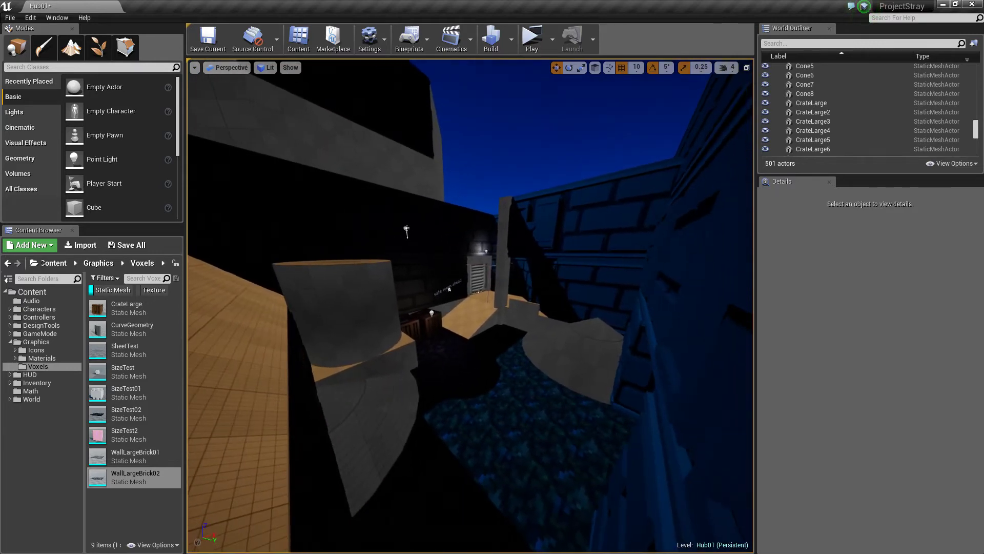
key(w)
key(w)
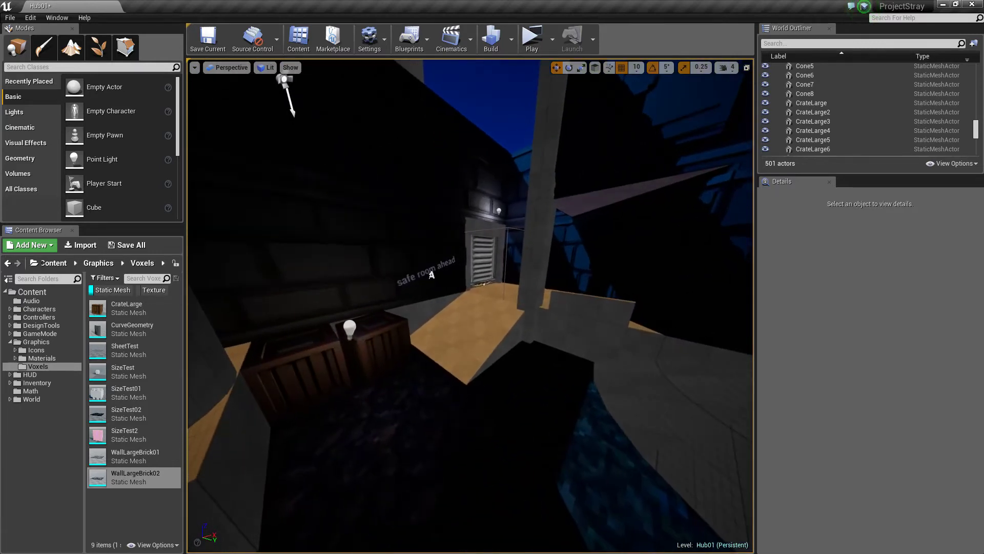
key(w)
right_drag(549, 342, 580, 342)
- Review the hall's entrance, examining its blue brick walls, low blocks, ceiling and point light
key(w)
key(w)
key(w)
key(w)
key(w)
key(w)
key(w)
key(w)
key(w)
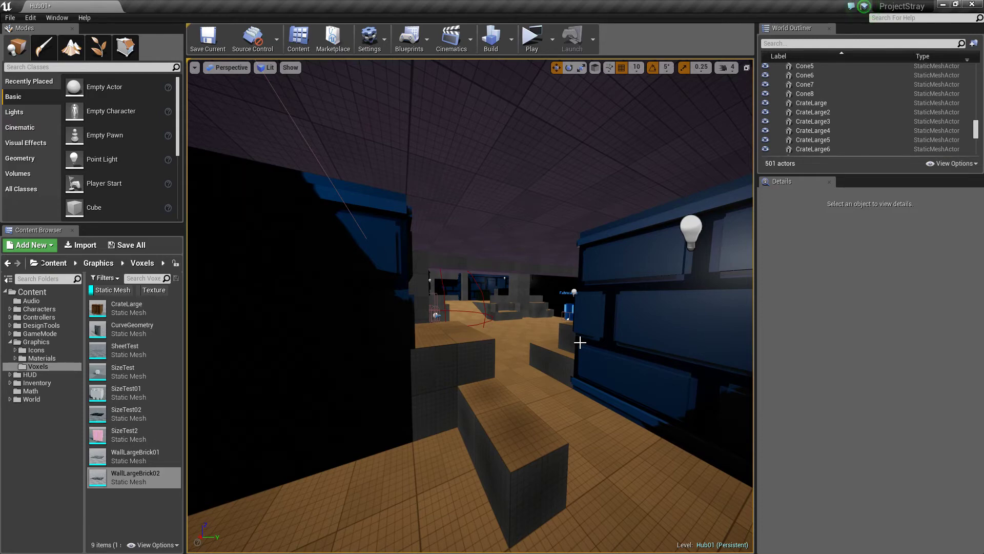
- Tour the hall interior near the Fabrication Station, examining its pillars, black walls and shutter door
right_drag(580, 343, 193, 272)
key(w)
key(w)
key(w)
key(w)
key(w)
key(w)
key(w)
key(w)
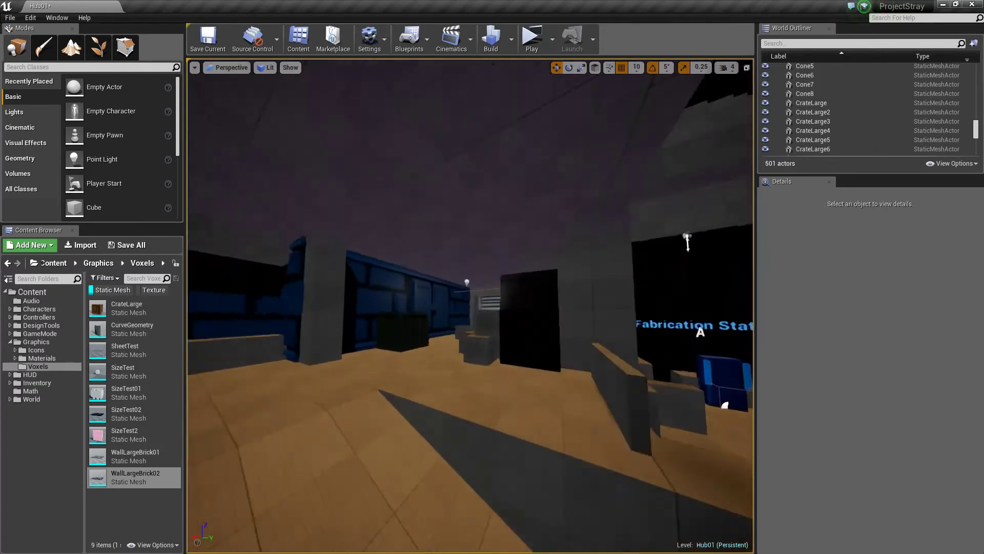
- Compare the hall with the "Intrude Review" corridor screenshot in the browser and return to the Unreal level
key(w)
mouse_move(543, 349)
right_down()
mouse_move(584, 343)
mouse_move(553, 345)
right_up()
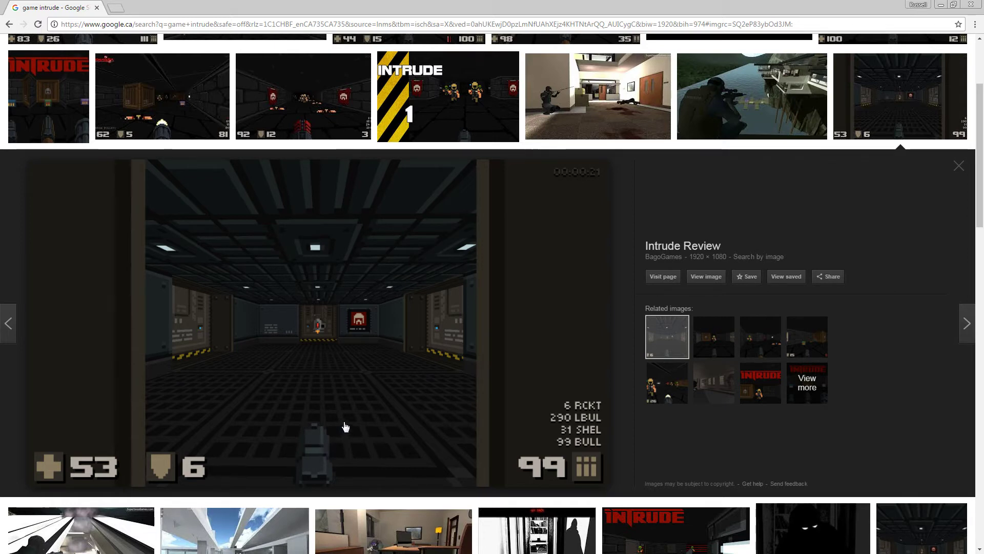
click(941, 5)
- Inspect the lit corner where the blue and dark brick walls meet beneath the hall's ceiling
right_drag(610, 273, 195, 256)
key(w)
key(w)
key(w)
key(s)
key(w)
key(w)
key(w)
key(w)
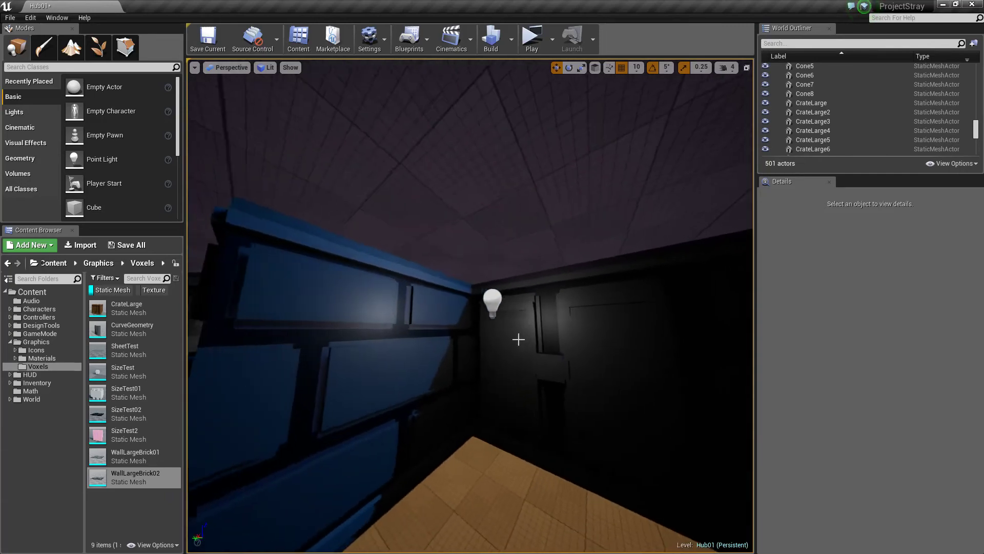
right_drag(518, 339, 491, 263)
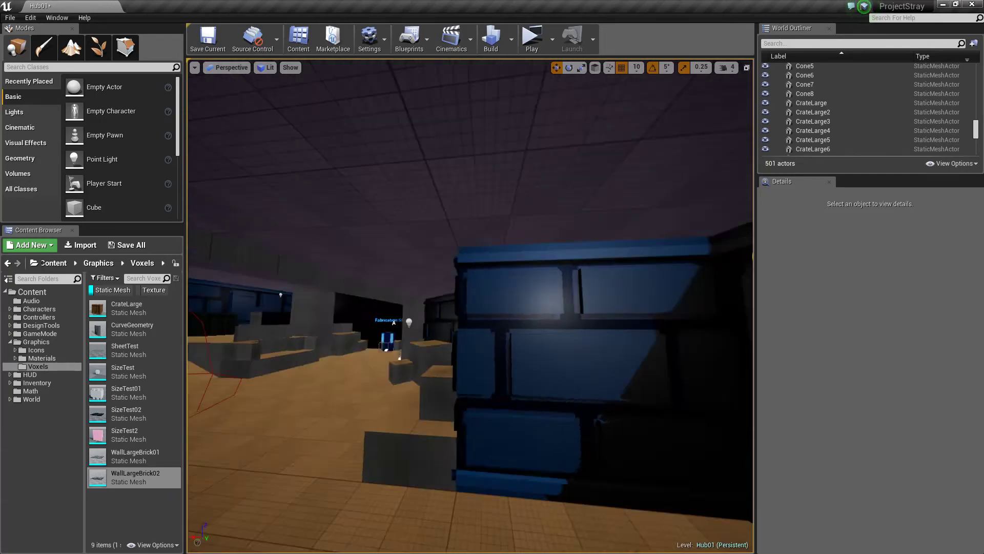
- Examine the hall's central floor, side brick walls and the area directly around the Fabrication Station
key(w)
right_drag(470, 305, 389, 272)
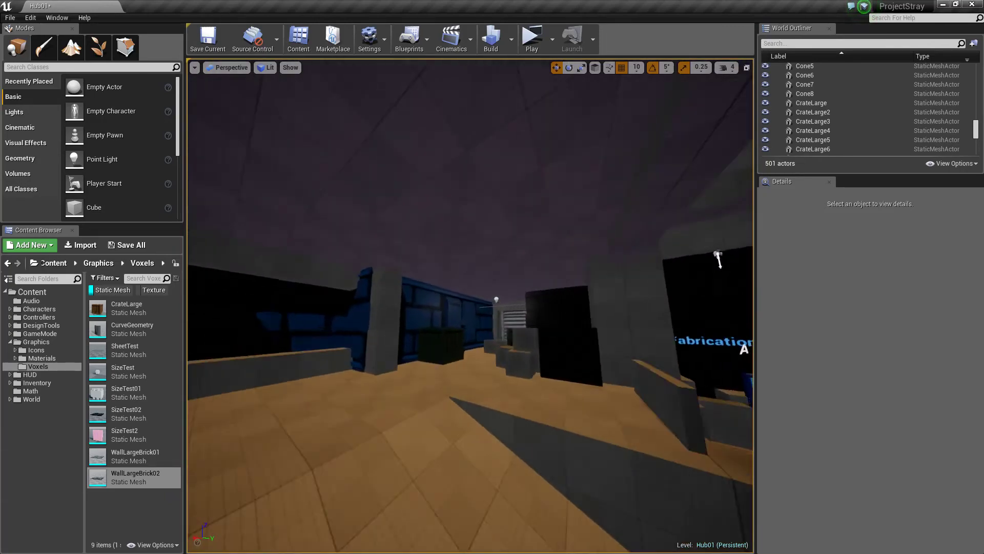
key(w)
right_drag(470, 305, 687, 305)
key(w)
right_drag(471, 306, 441, 246)
key(w)
key(s)
key(w)
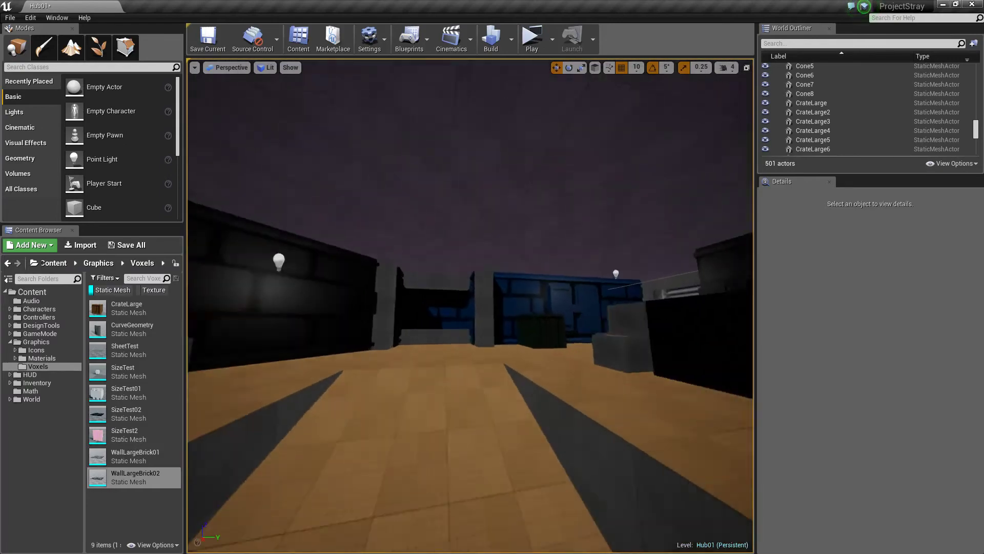
key(w)
right_drag(471, 305, 548, 305)
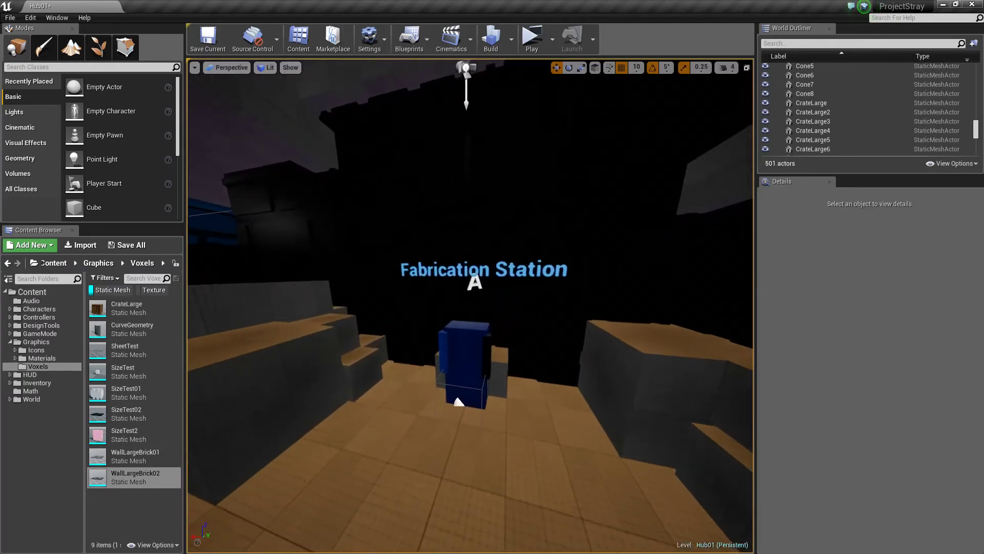
- Survey the whole hall from its opposite ends, examining the beams, openings, cover blocks and ceiling
key(w)
right_drag(470, 306, 739, 295)
key(d)
key(w)
key(w)
key(w)
right_drag(470, 306, 395, 323)
key(w)
right_drag(470, 305, 728, 297)
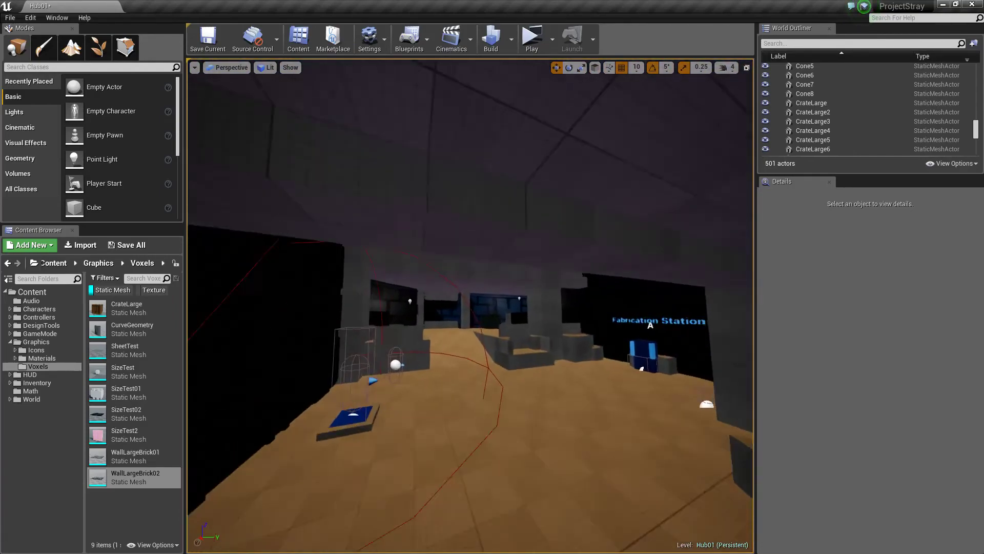
key(w)
right_drag(470, 305, 264, 292)
key(w)
key(w)
key(w)
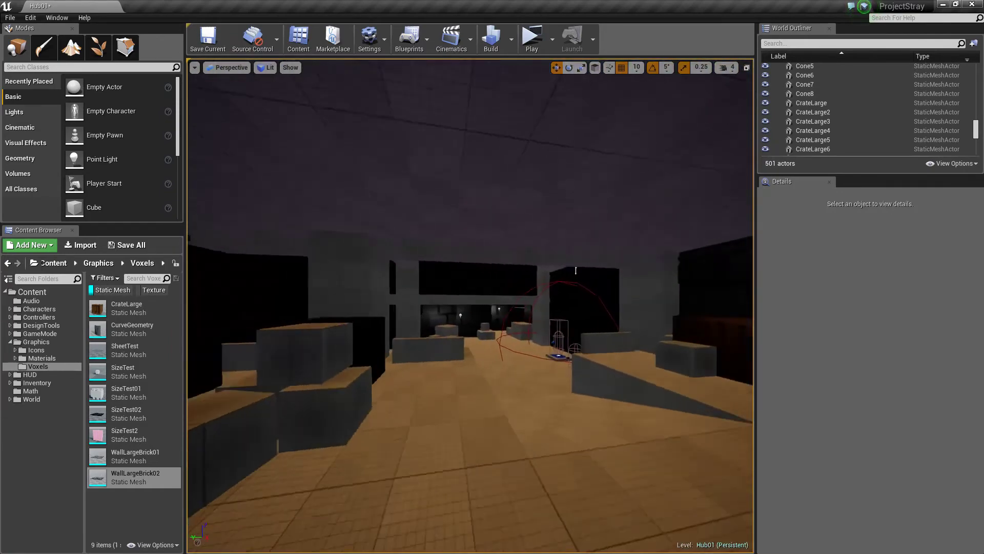
- Examine the tall plain walls above the outdoor blue brick and rounded mounds, clearing any accidental selection
key(w)
right_drag(470, 305, 169, 272)
key(w)
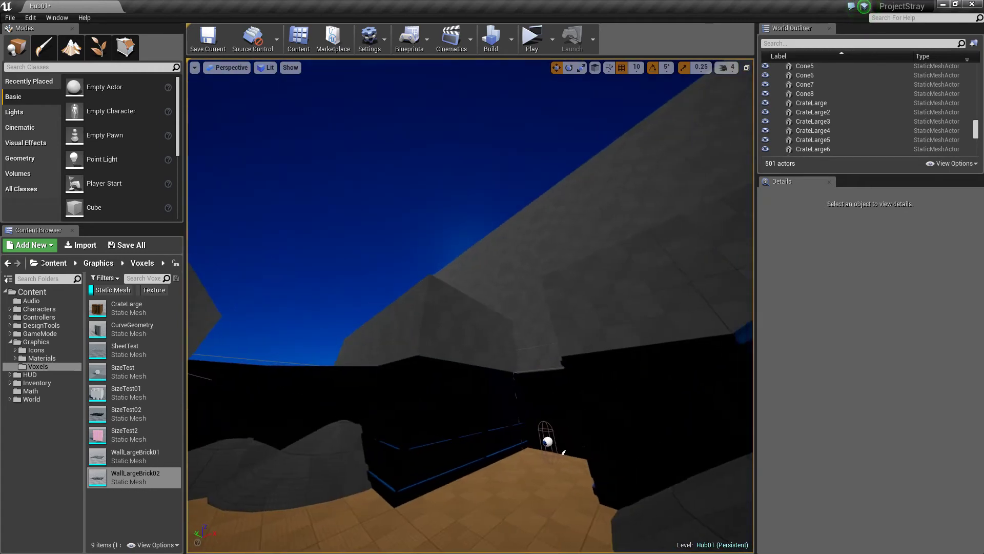
right_drag(517, 272, 568, 265)
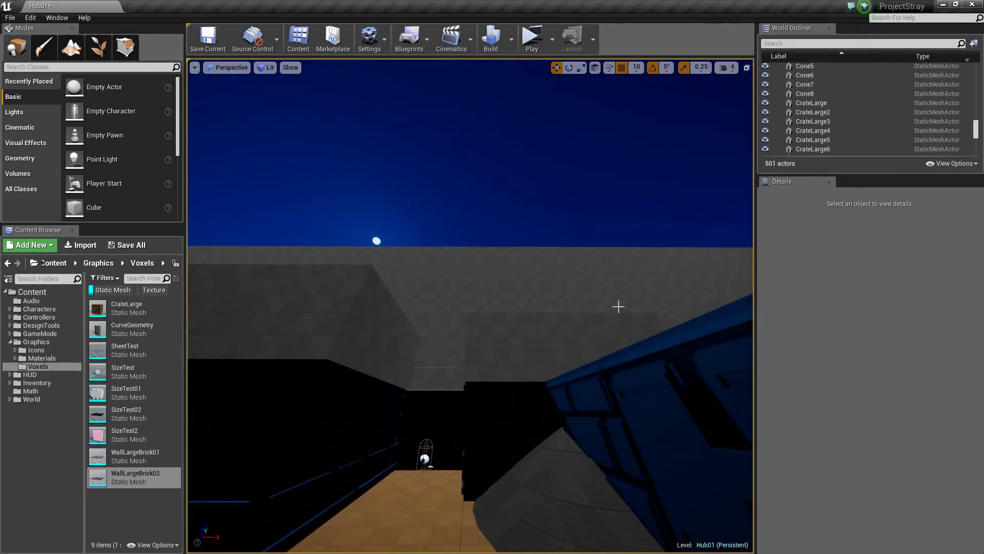
right_drag(618, 306, 517, 289)
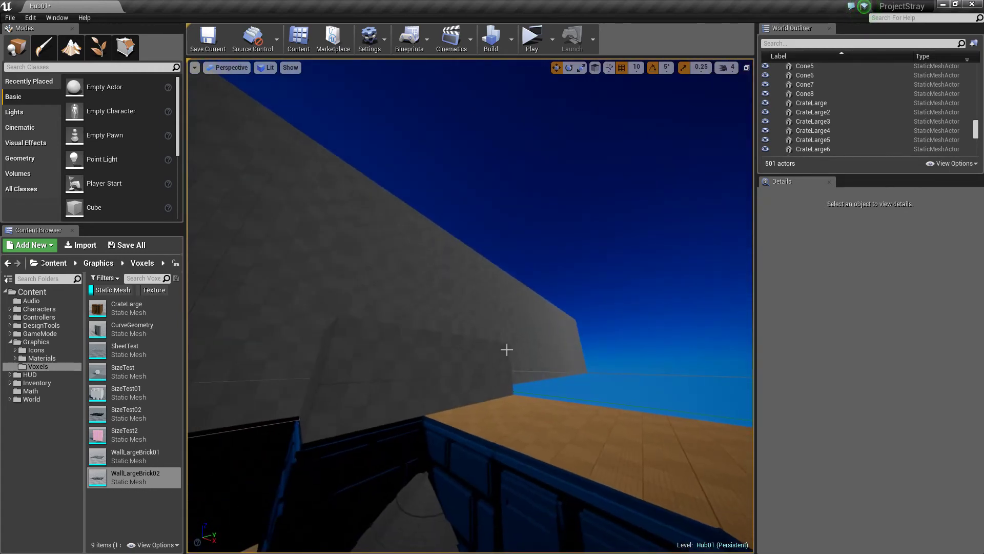
right_drag(330, 217, 348, 225)
right_drag(447, 231, 336, 247)
right_drag(482, 266, 390, 266)
click(448, 266)
key(Escape)
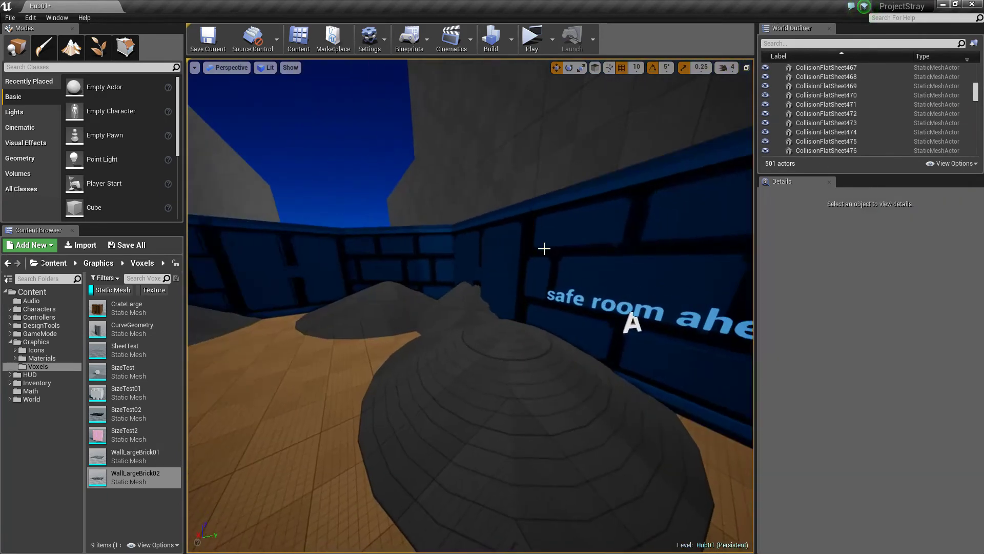
right_drag(543, 248, 389, 215)
right_drag(629, 321, 510, 418)
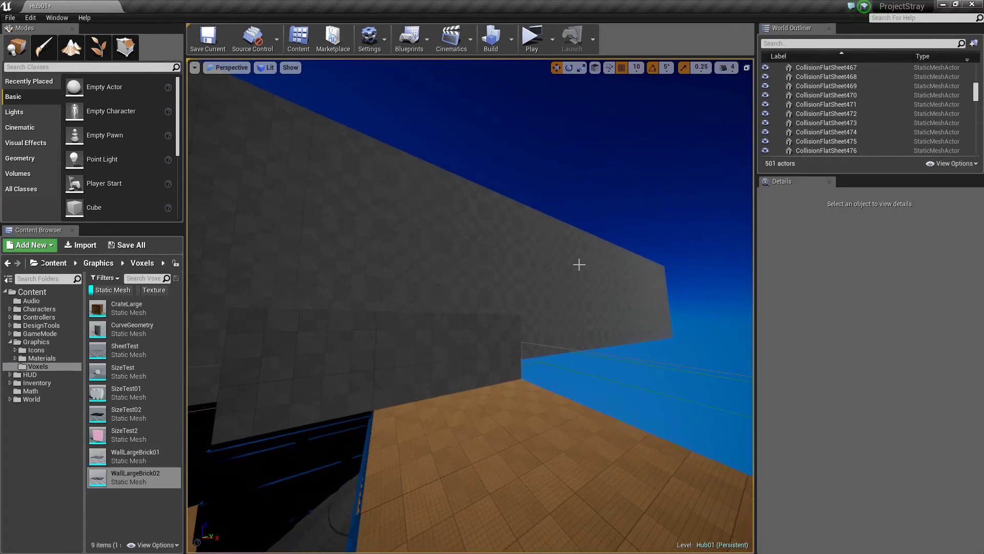
right_drag(579, 265, 378, 291)
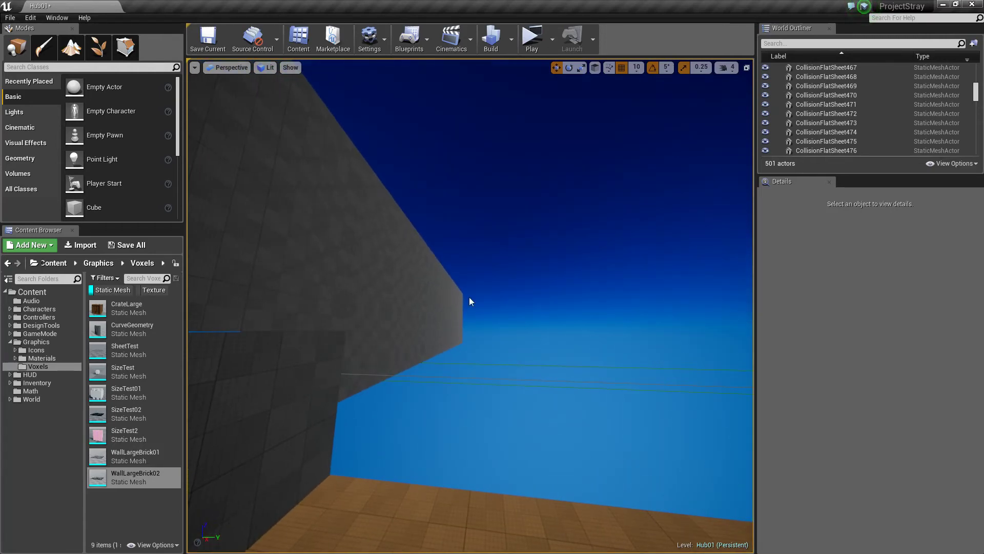
- Revisit the hall's lit brick walls and return to the outdoor area with the crates and blue ground
key(w)
right_drag(469, 301, 636, 372)
key(w)
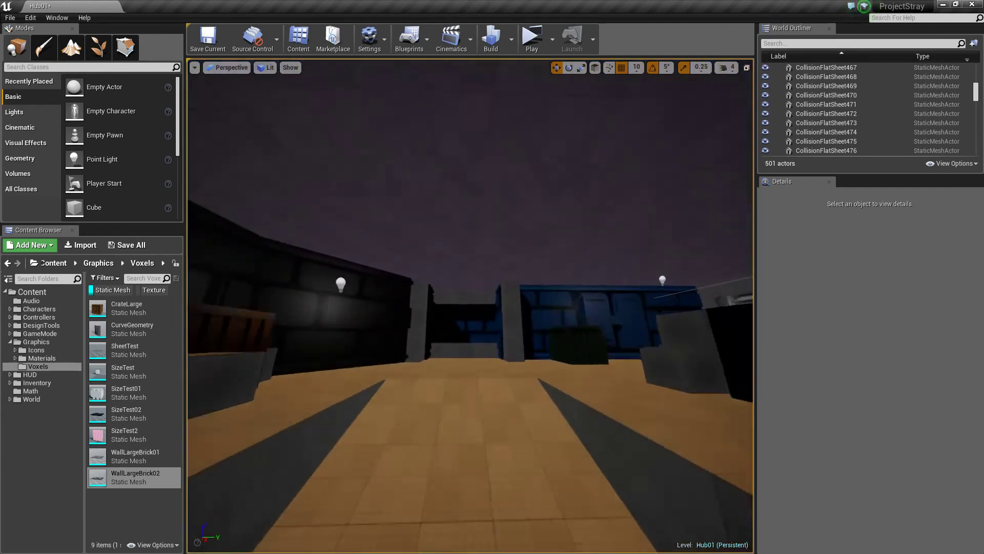
key(w)
right_drag(470, 306, 738, 305)
key(w)
key(w)
key(w)
key(s)
key(w)
key(w)
key(w)
key(s)
key(w)
right_drag(458, 125, 533, 128)
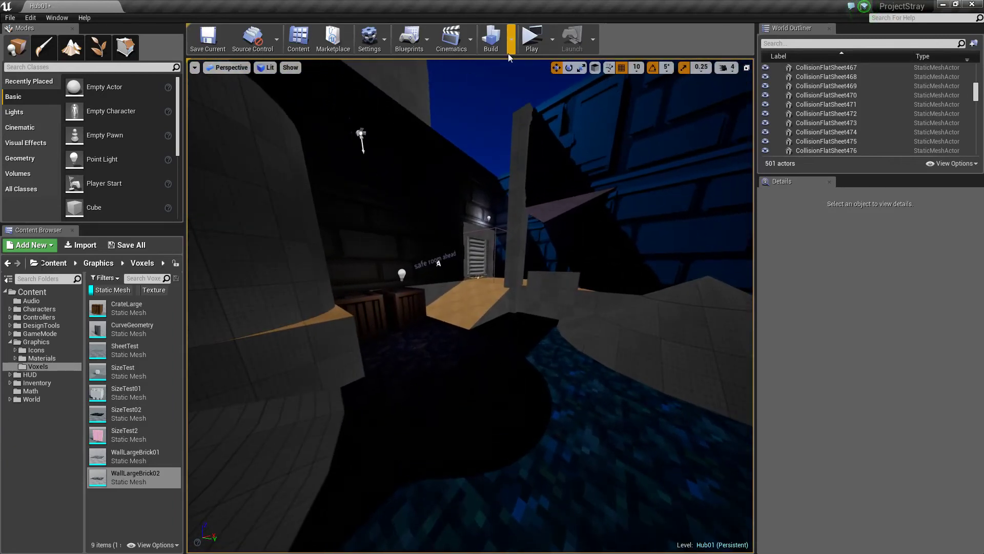
- Playtest the level in a standalone preview, running from the hall to the outdoor area and firing the assault rifle, and end the session
click(532, 35)
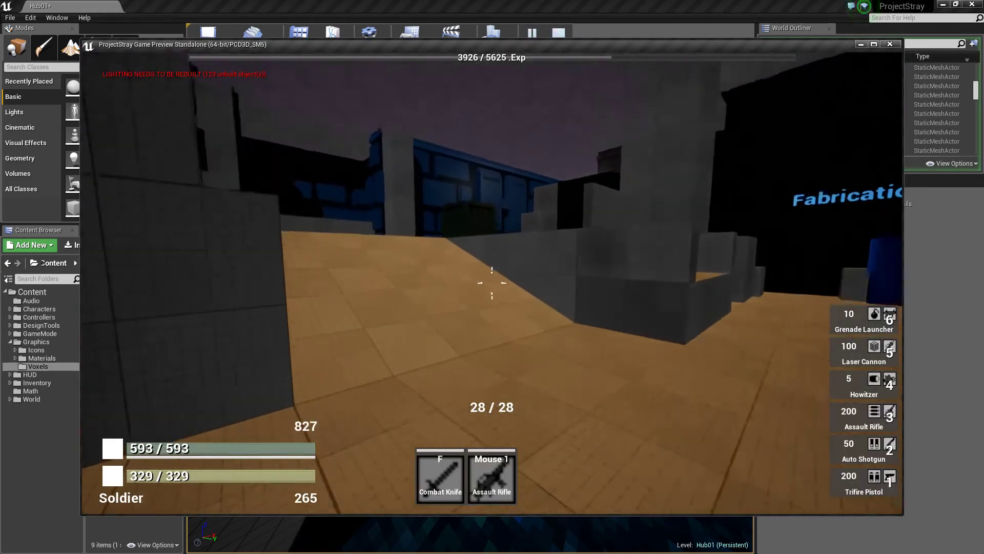
key(w)
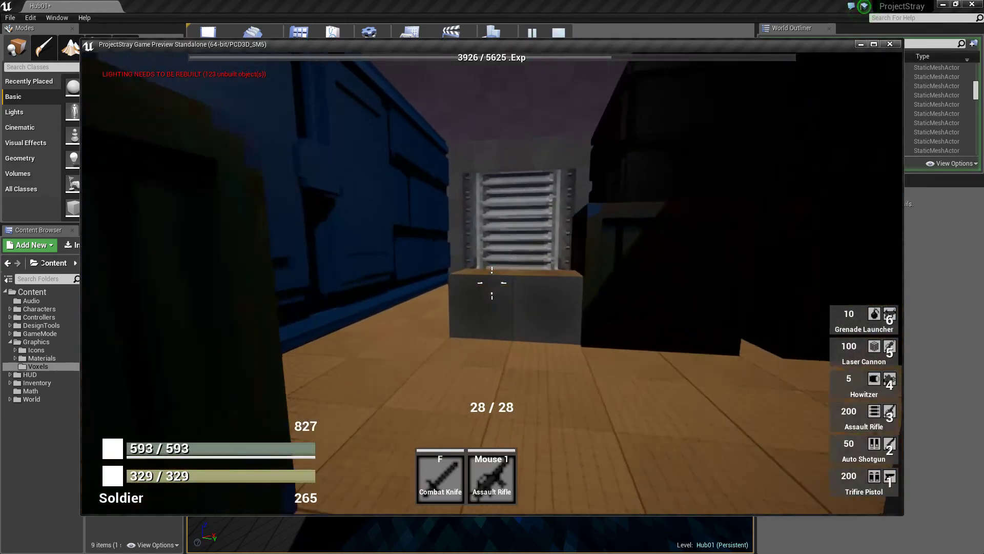
key(w)
key(space)
click(492, 282)
key(r)
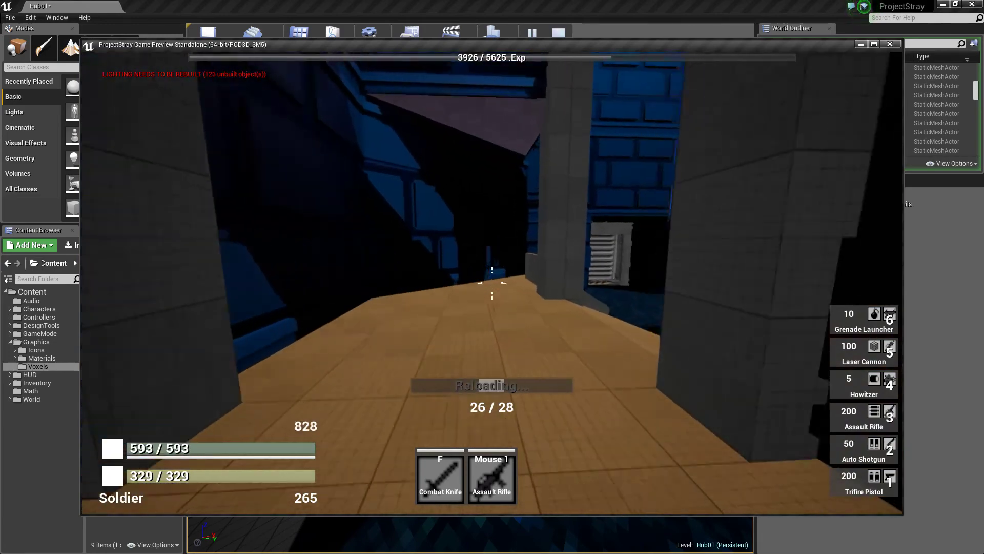
key(w)
click(492, 282)
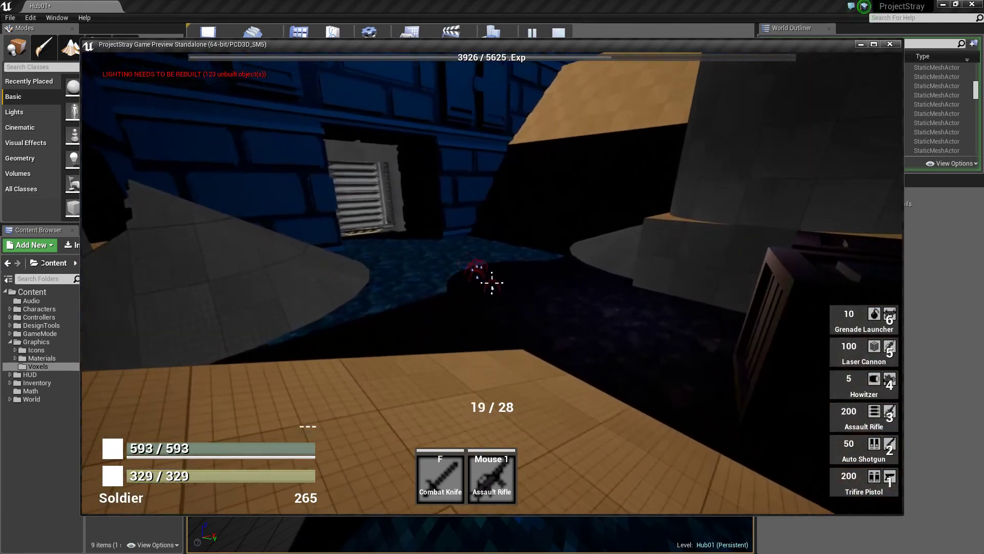
key(Escape)
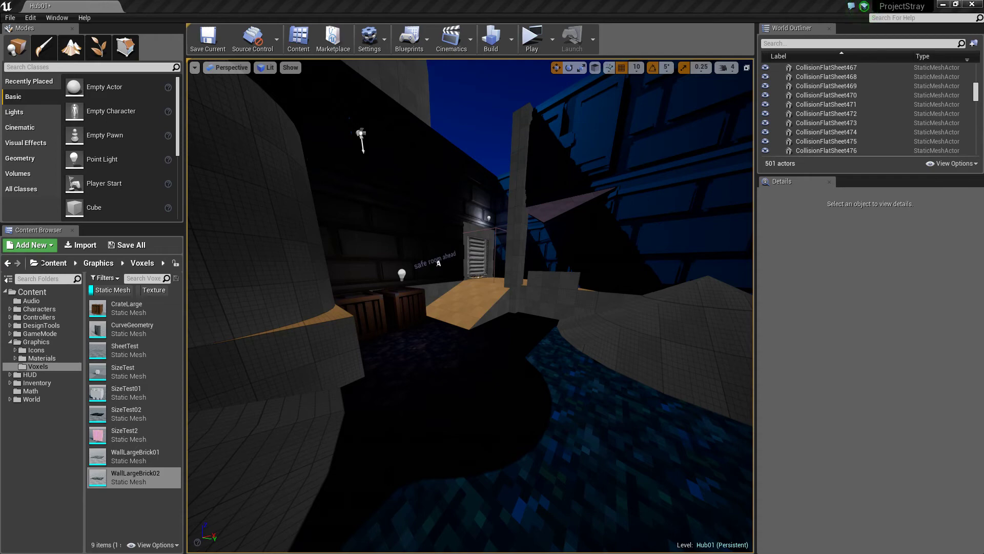
- Browse the "Trove gunslinger" image results in the browser as voxel character references and close the window
drag(983, 56, 320, 1)
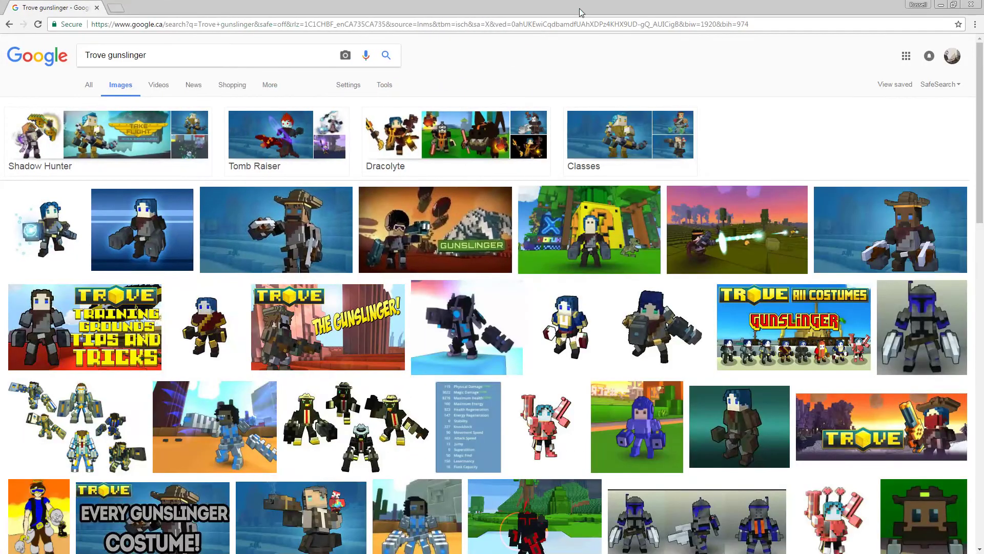
double_click(580, 13)
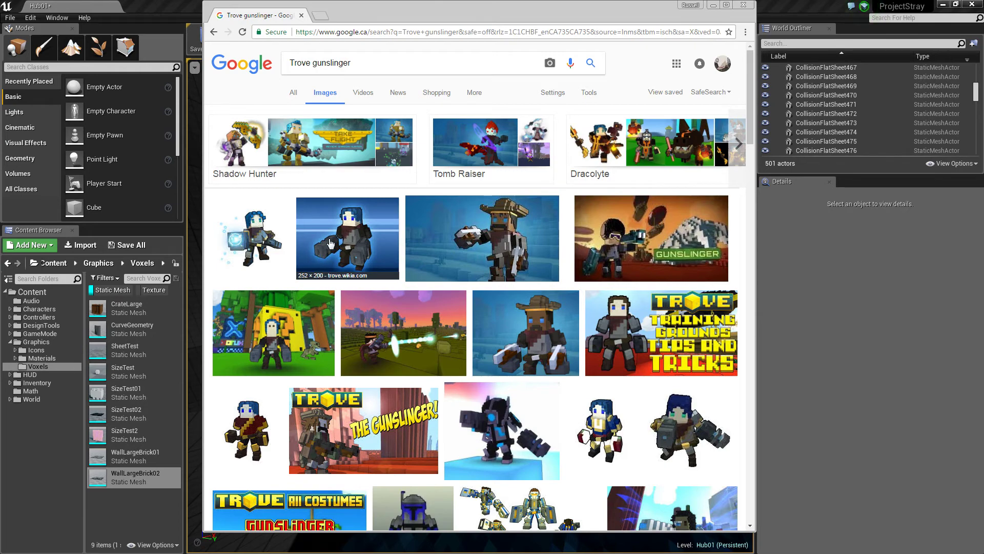
scroll(529, 348, down, 2)
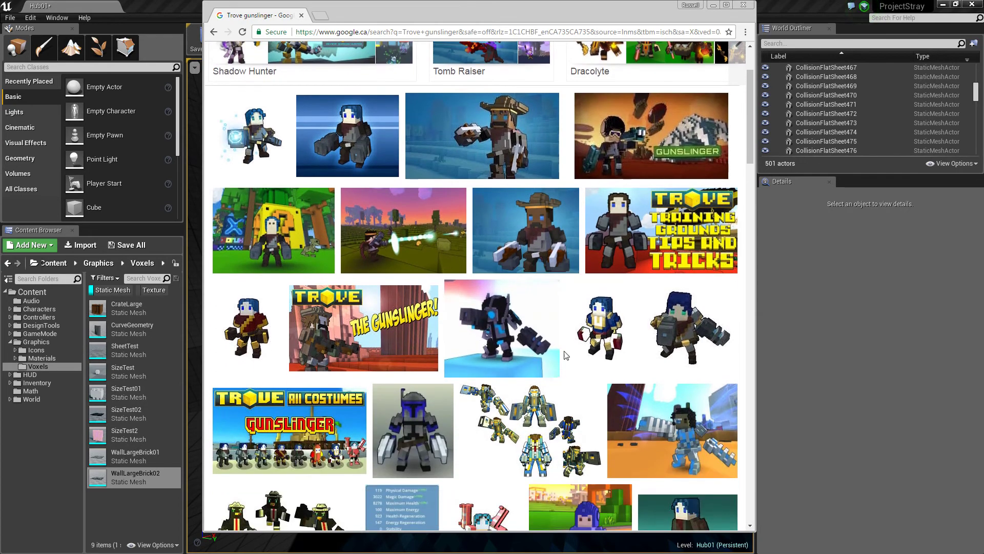
scroll(566, 355, down, 2)
scroll(566, 352, down, 6)
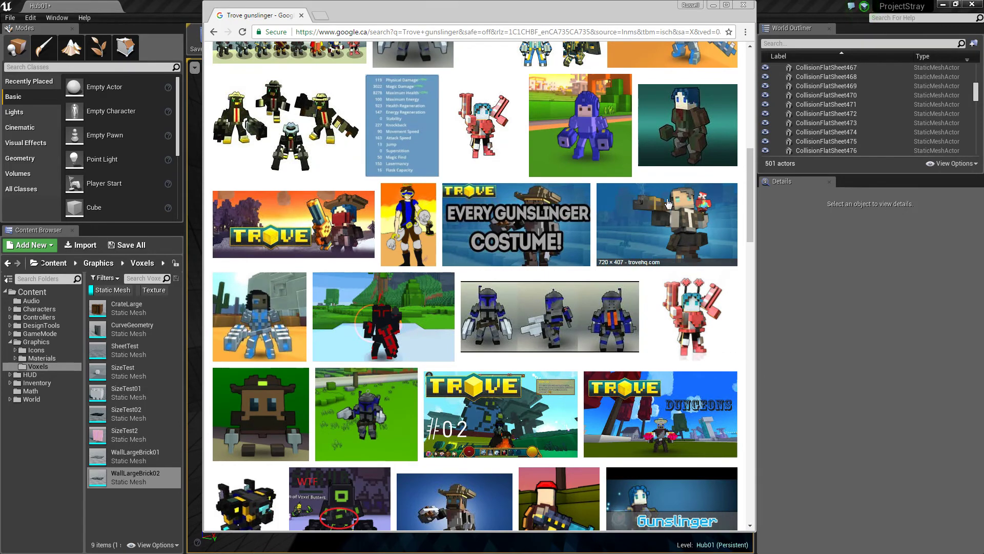
scroll(523, 361, down, 1)
scroll(523, 362, down, 1)
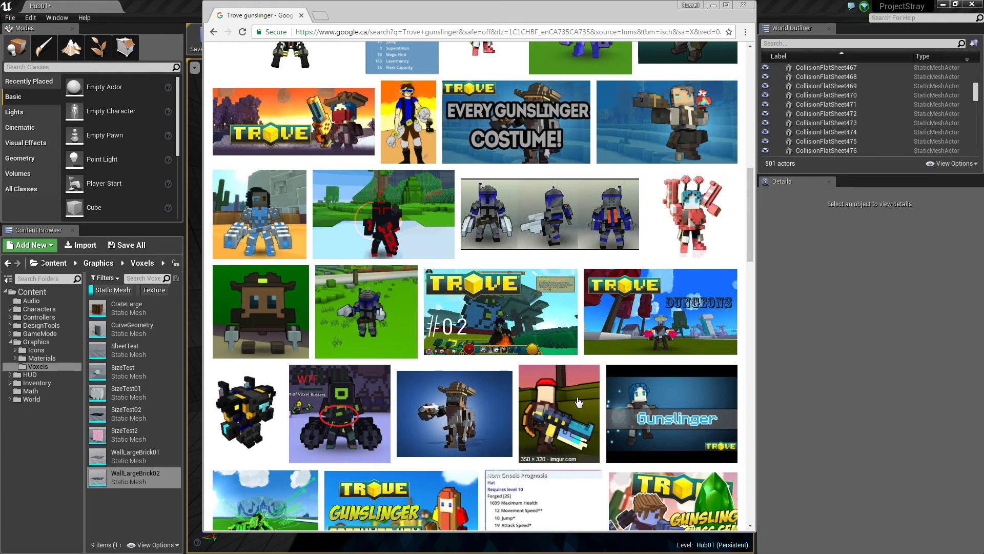
scroll(548, 378, down, 1)
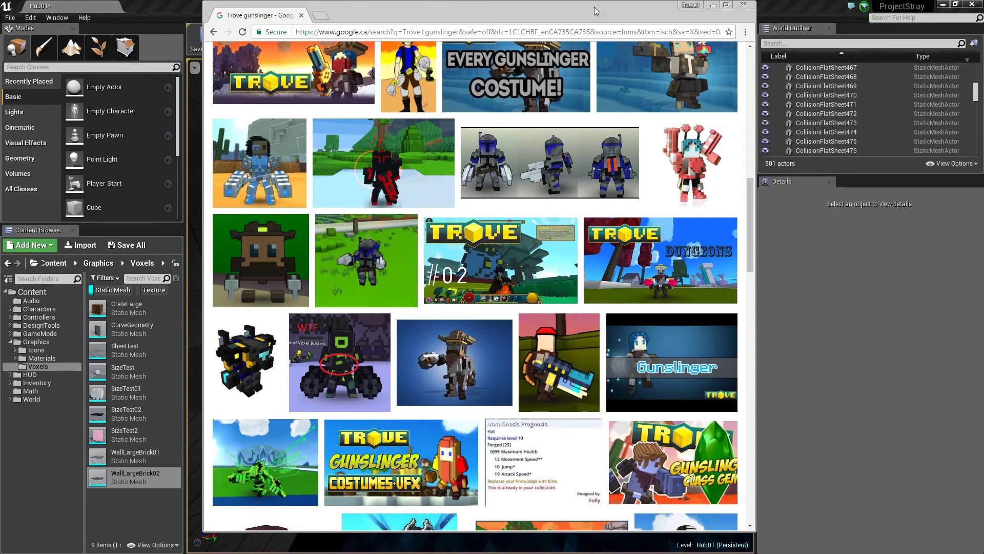
click(744, 5)
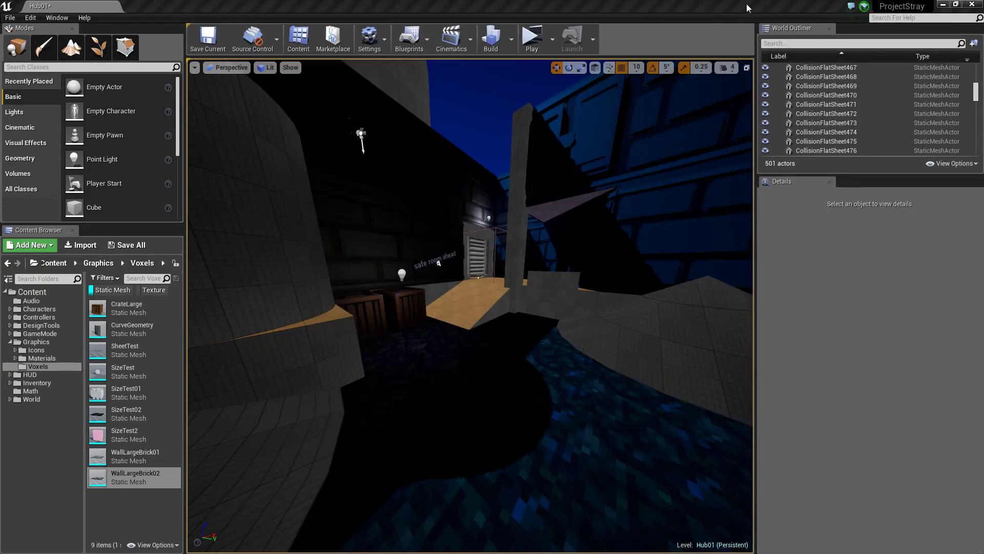
- In the Unreal level, examine the outdoor area's tall blue brick wall, H-shaped bricks and shutter door
mouse_move(529, 292)
right_down()
mouse_move(543, 267)
mouse_move(538, 277)
right_up()
key(w)
right_drag(447, 427, 529, 289)
key(w)
key(w)
key(w)
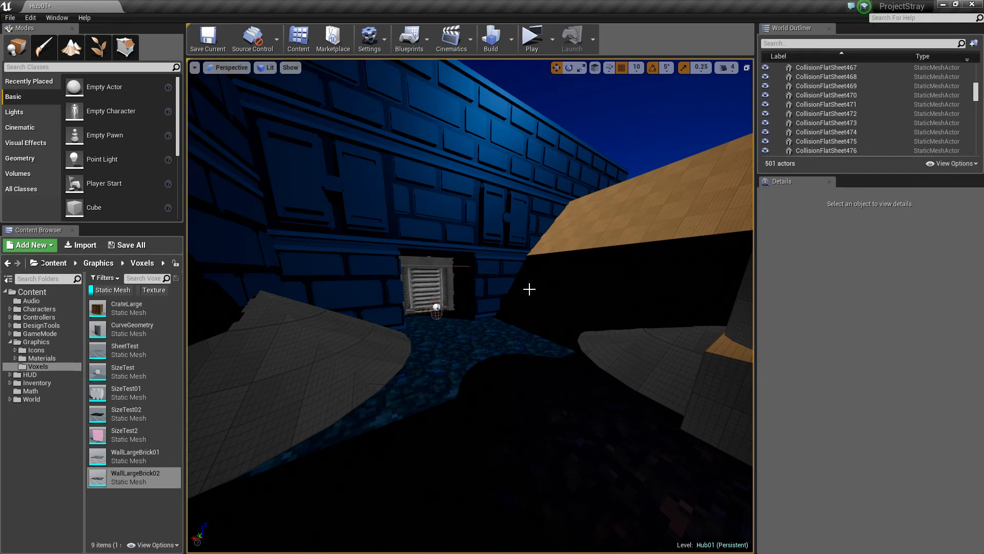
- Examine the outdoor area's dark brick wall, the large crates beneath it and the "safe room ahead" sign by the shutter door
mouse_move(531, 315)
right_down()
mouse_move(532, 277)
mouse_move(267, 295)
mouse_move(534, 323)
right_up()
key(w)
key(w)
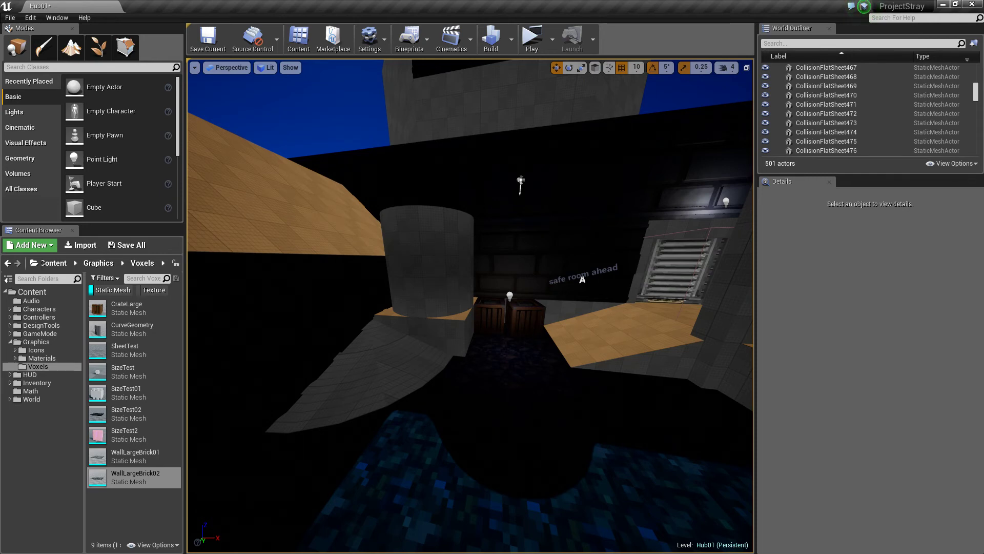
right_drag(534, 323, 359, 313)
key(w)
key(s)
key(w)
key(s)
key(w)
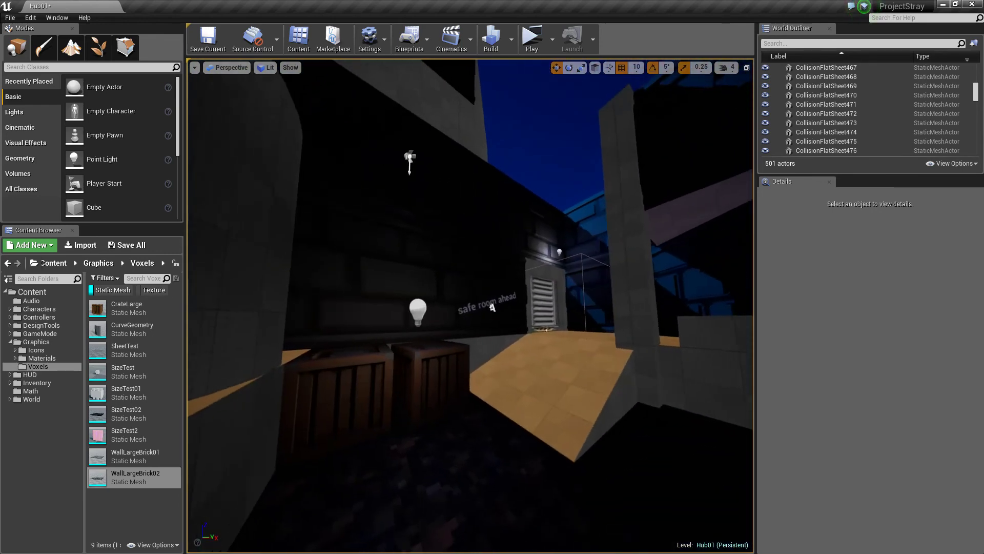
right_drag(492, 308, 523, 329)
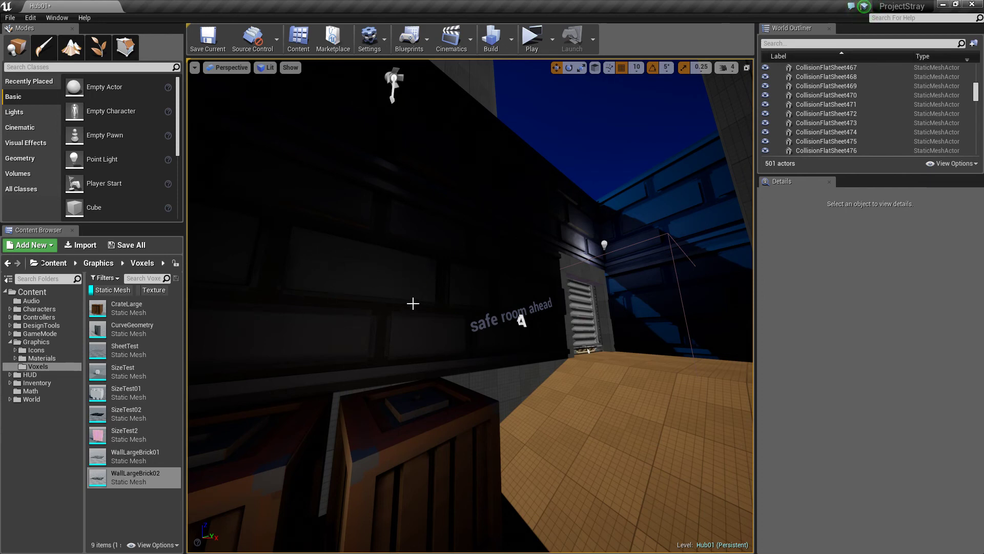
key(w)
- Survey the indoor hall's orange floor, low grey walls, pillars and placeholder blocks, including the side with the blue brick pieces
right_drag(408, 298, 307, 292)
key(d)
key(w)
right_drag(467, 370, 728, 367)
key(w)
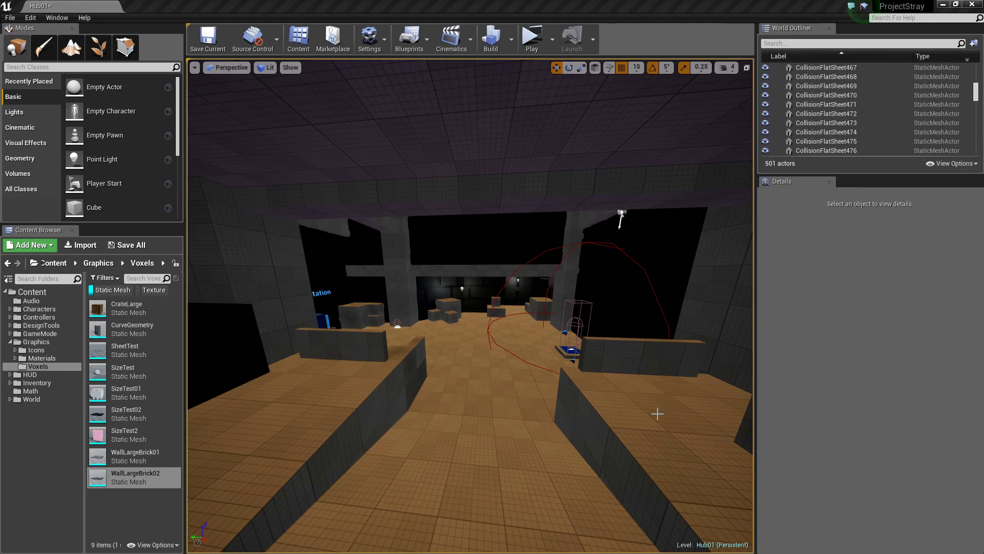
key(w)
right_drag(614, 405, 328, 343)
key(w)
key(w)
key(w)
key(w)
key(w)
key(a)
key(w)
key(w)
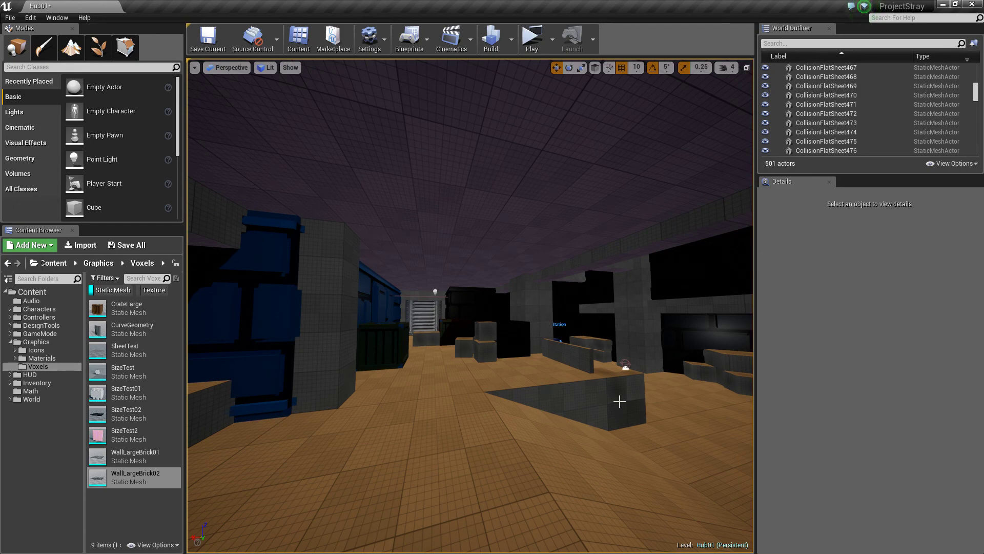
- Return to the outdoor area and view its blue ground, curved grey walls, crates and tall blue brick wall
right_drag(483, 417, 747, 429)
key(w)
key(w)
key(w)
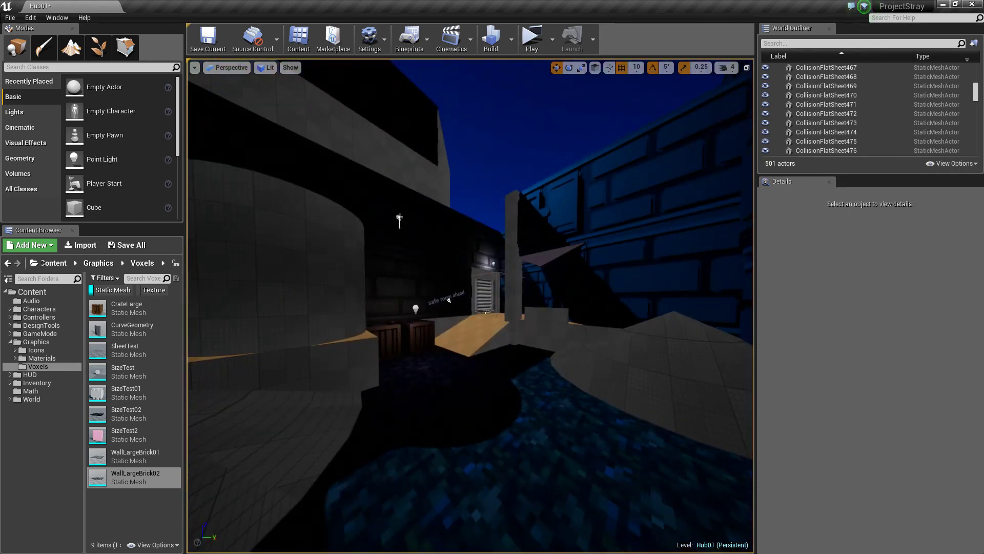